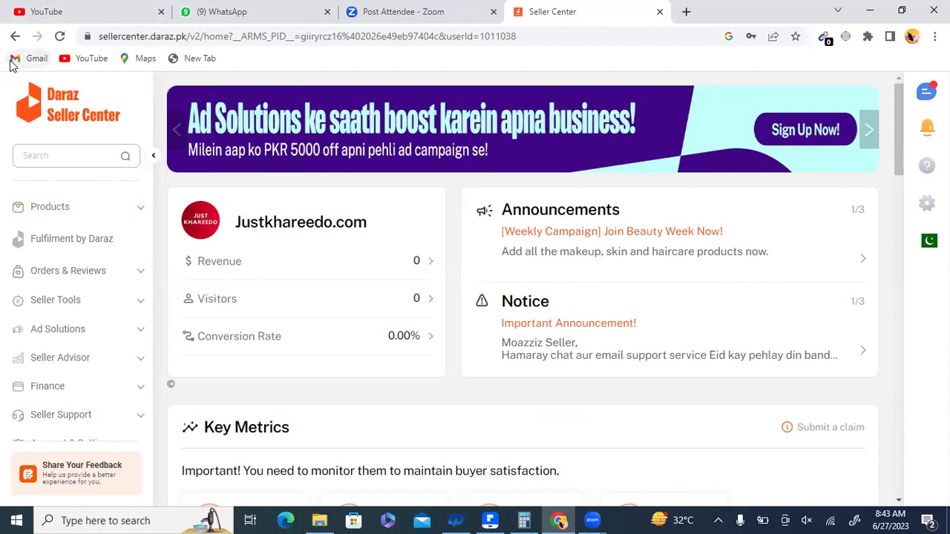
- Reload the seller dashboard and expand the Products section in the sidebar
scroll(10, 65, up, 5)
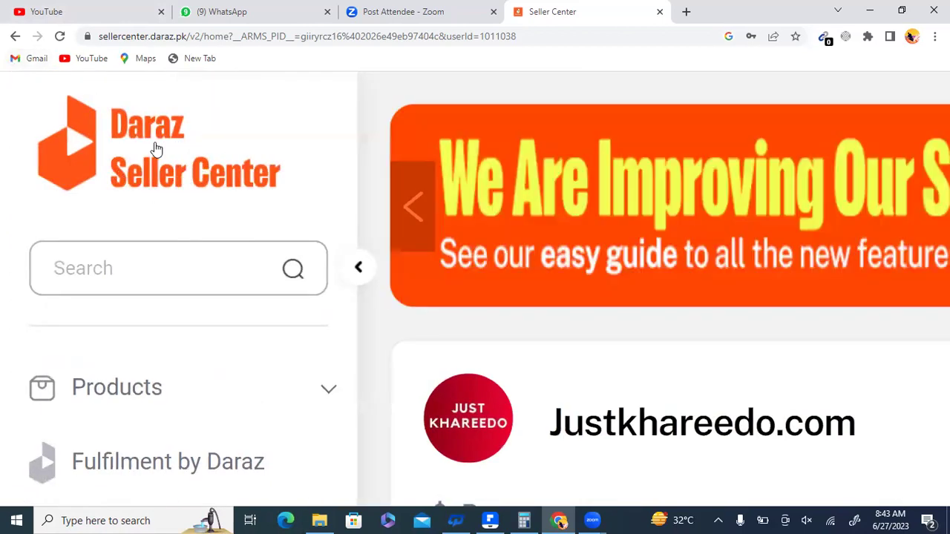
click(136, 168)
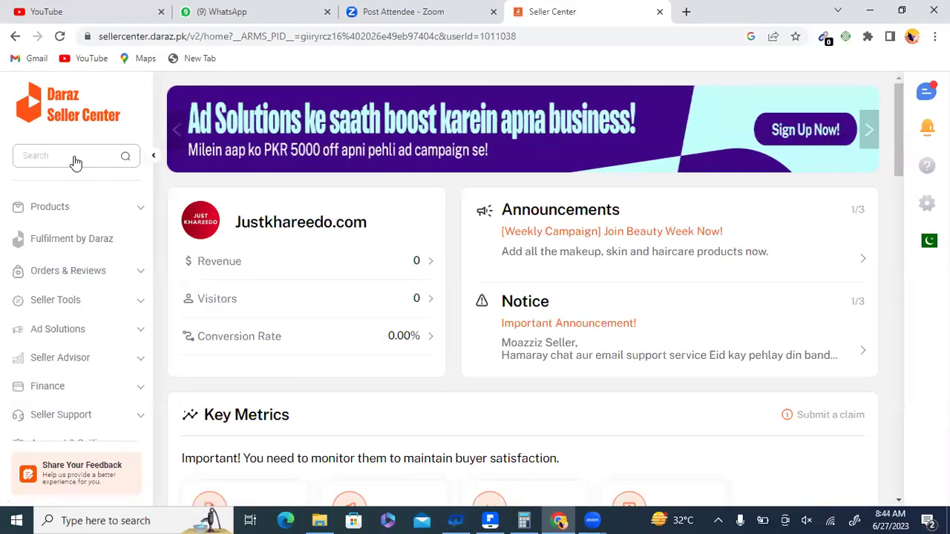
click(146, 209)
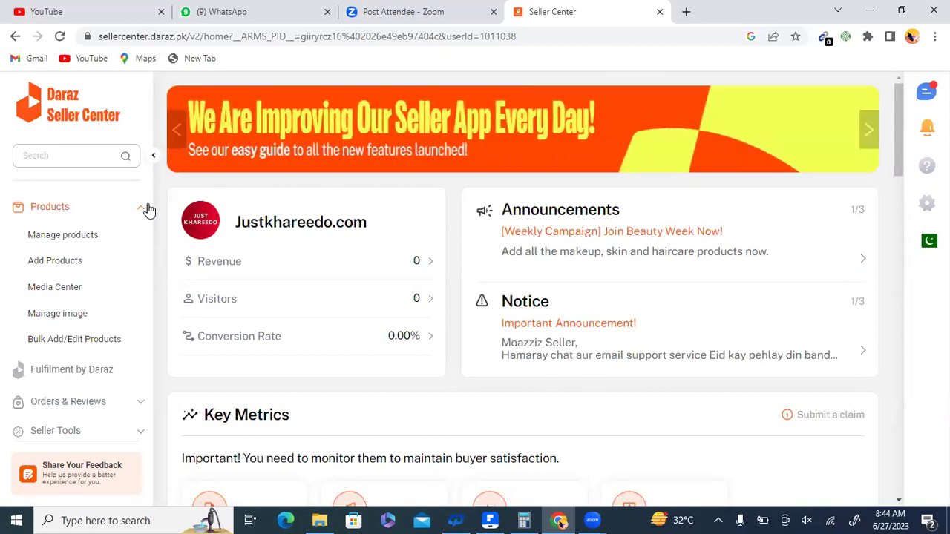
- Open Manage products in a new tab and show the first product's More actions menu
right_click(85, 233)
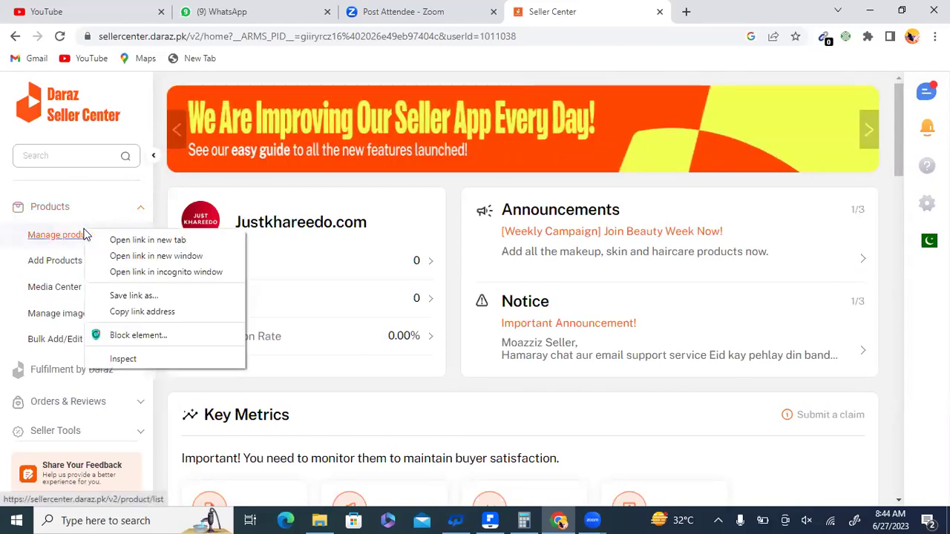
click(102, 239)
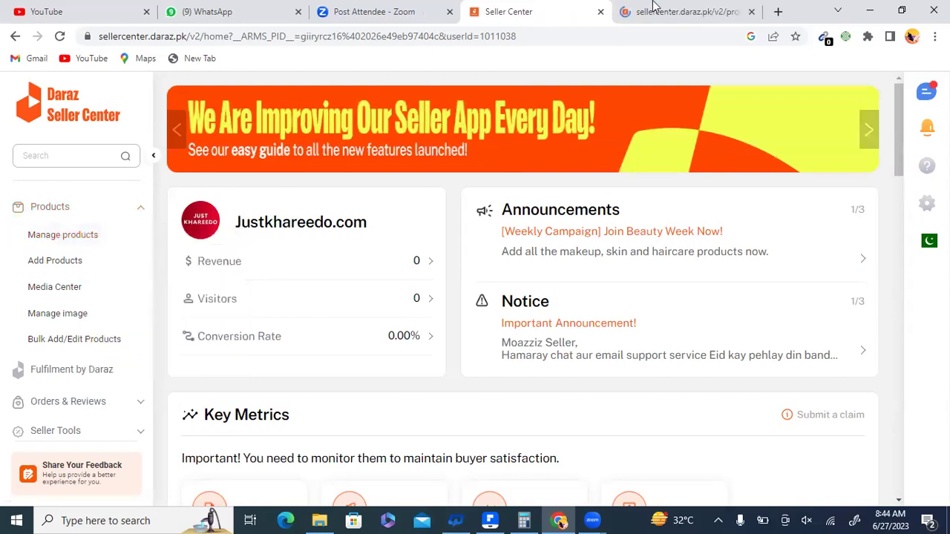
click(679, 10)
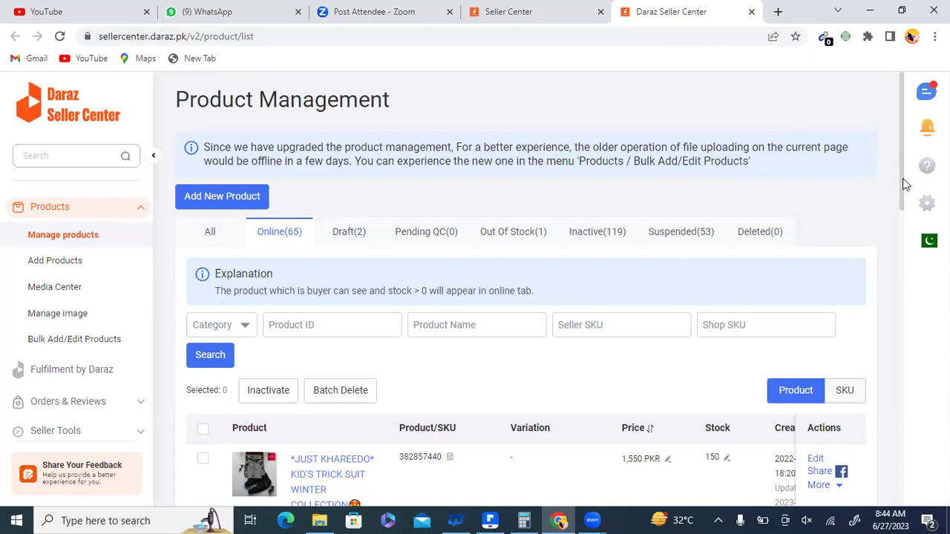
drag(906, 193, 906, 229)
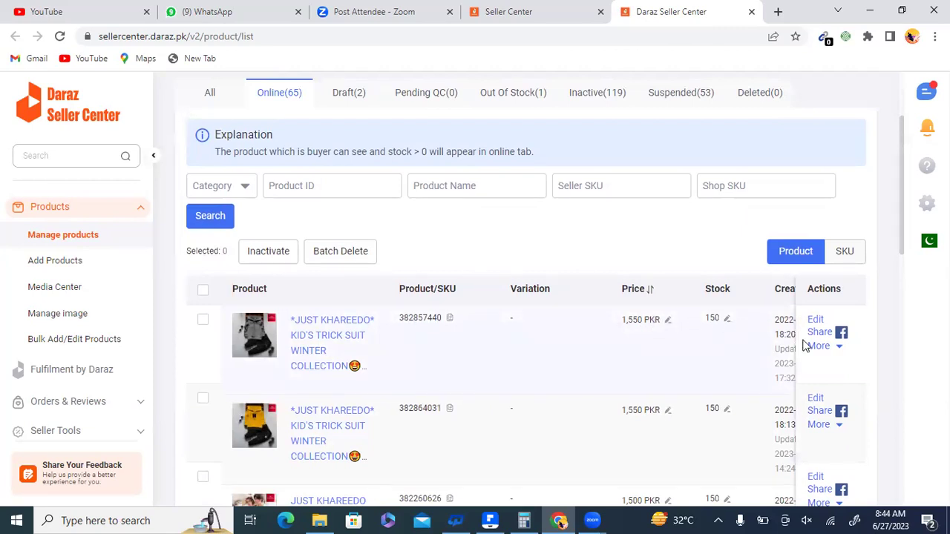
click(827, 351)
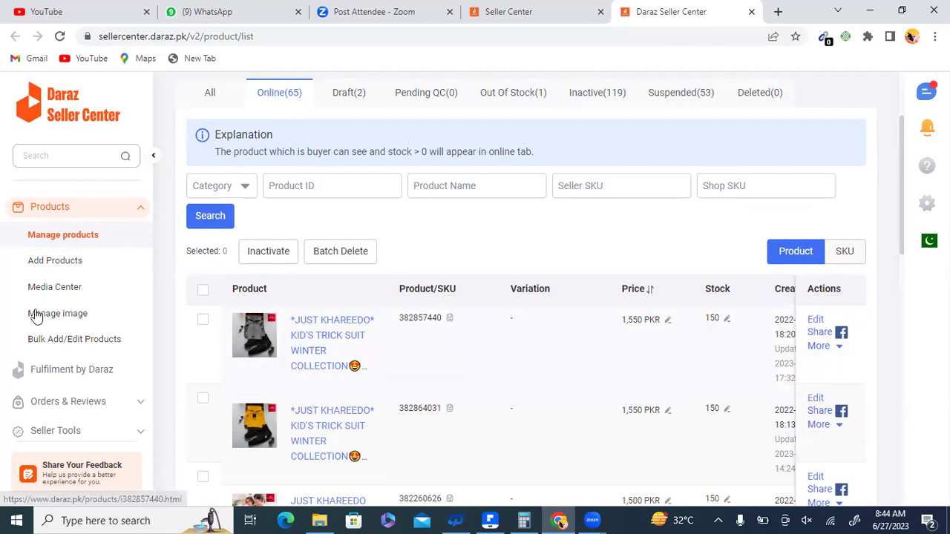
- Open the Add Products form in its own new browser tab and bring it to the front
right_click(32, 264)
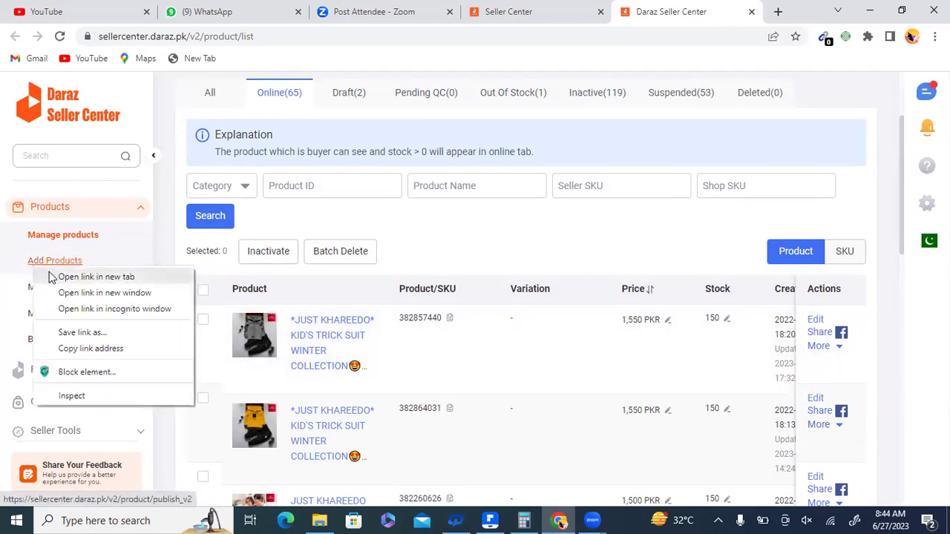
click(52, 277)
click(686, 15)
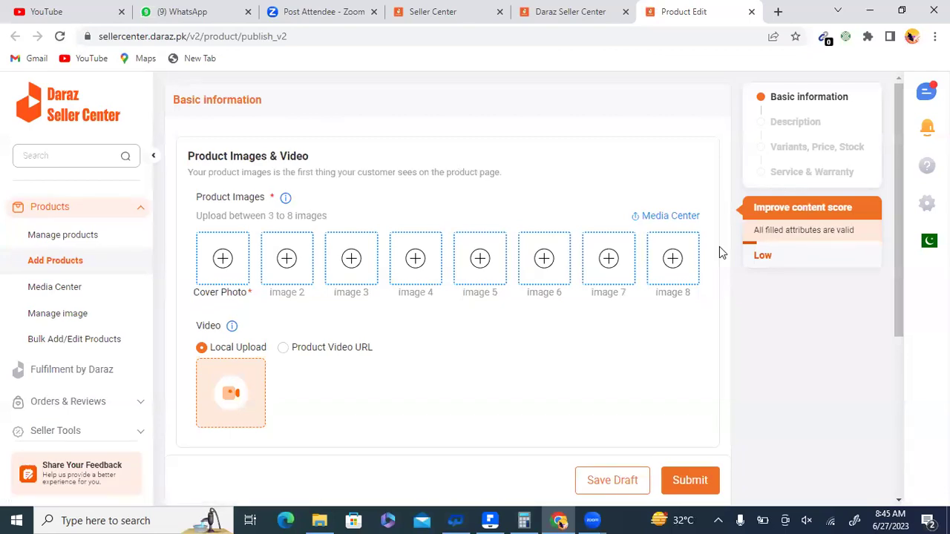
- Open Media Center in a new tab and browse its image library folders
right_click(29, 291)
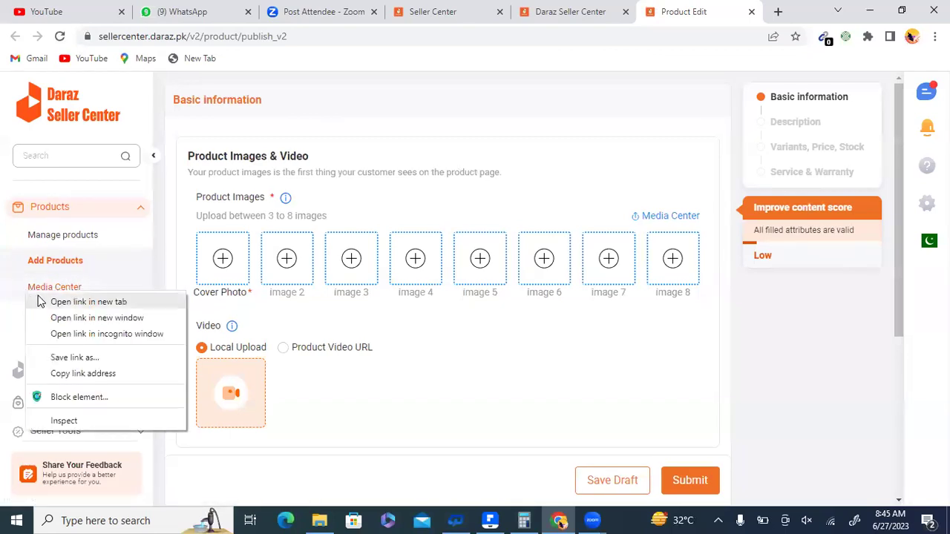
click(42, 301)
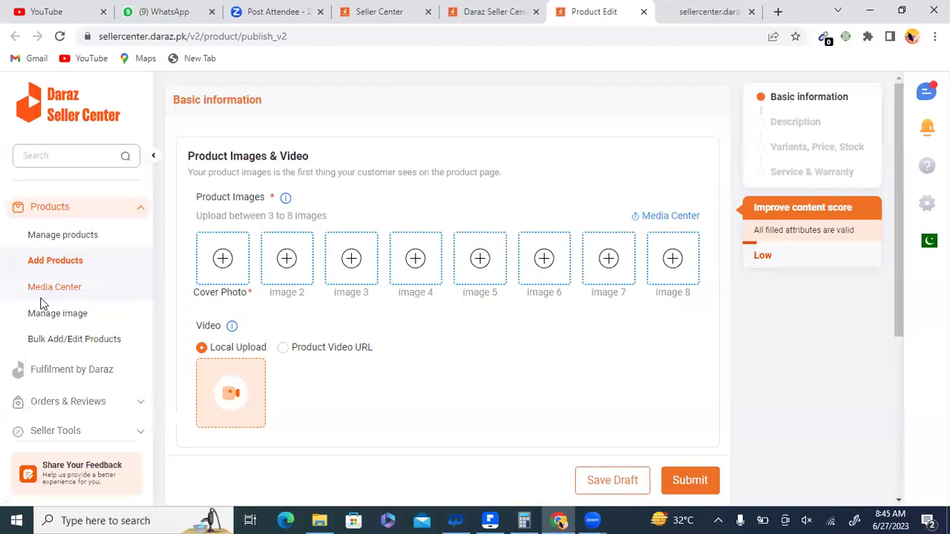
click(711, 11)
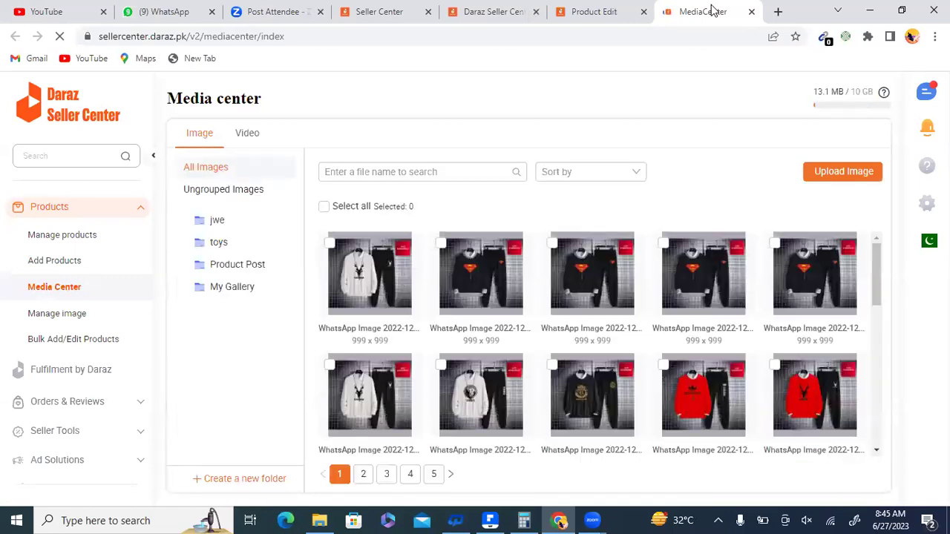
scroll(712, 11, up, 5)
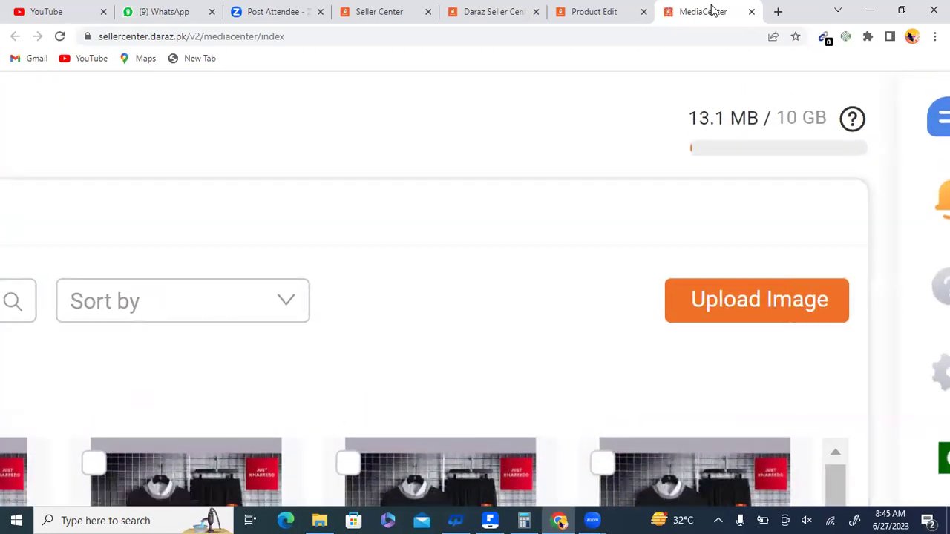
scroll(711, 11, down, 5)
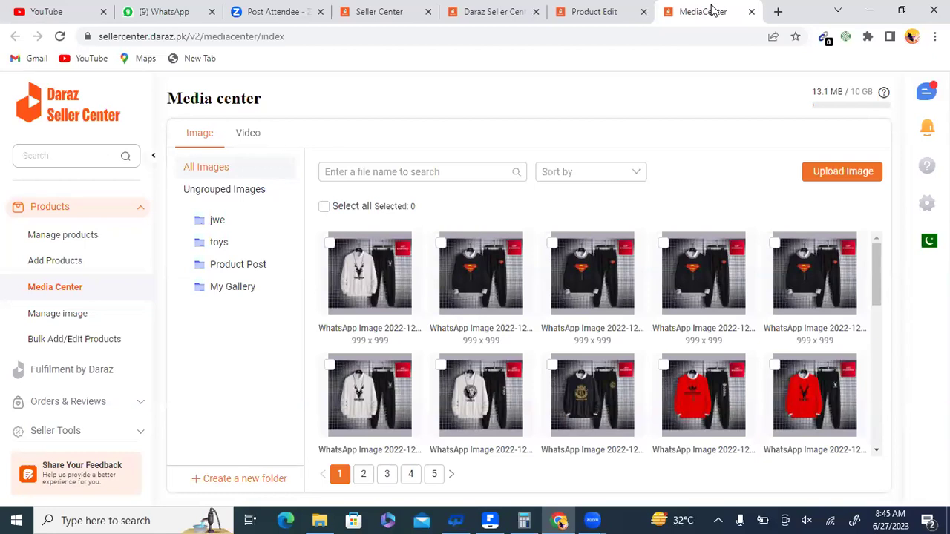
mouse_move(440, 271)
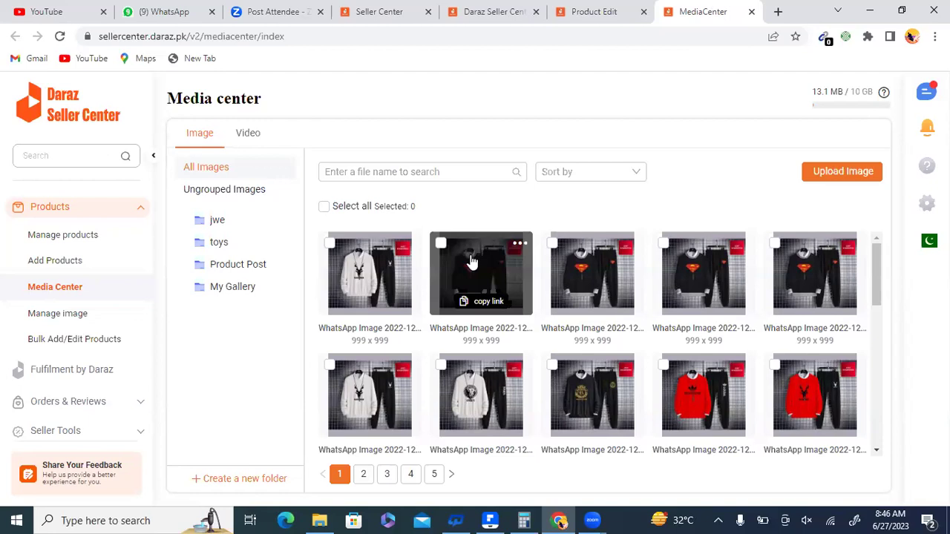
drag(239, 218, 247, 286)
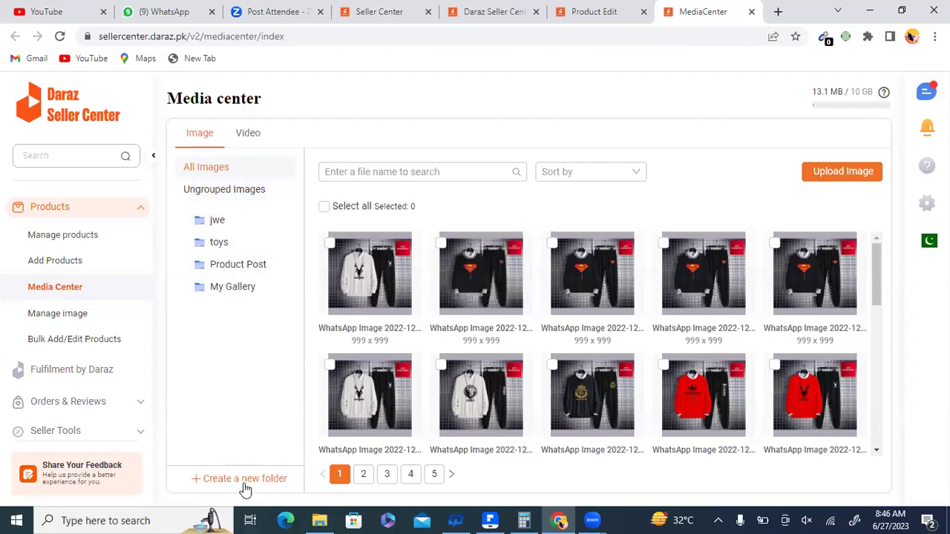
- Create a media folder named 'camera', then switch to the empty Video library
click(244, 483)
click(382, 225)
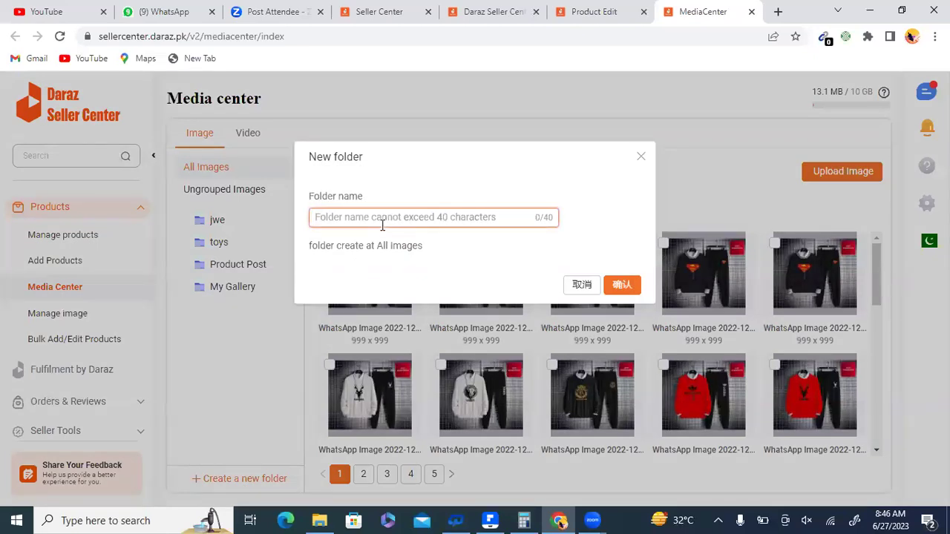
text(came)
key(BackSpace)
text(era)
click(617, 287)
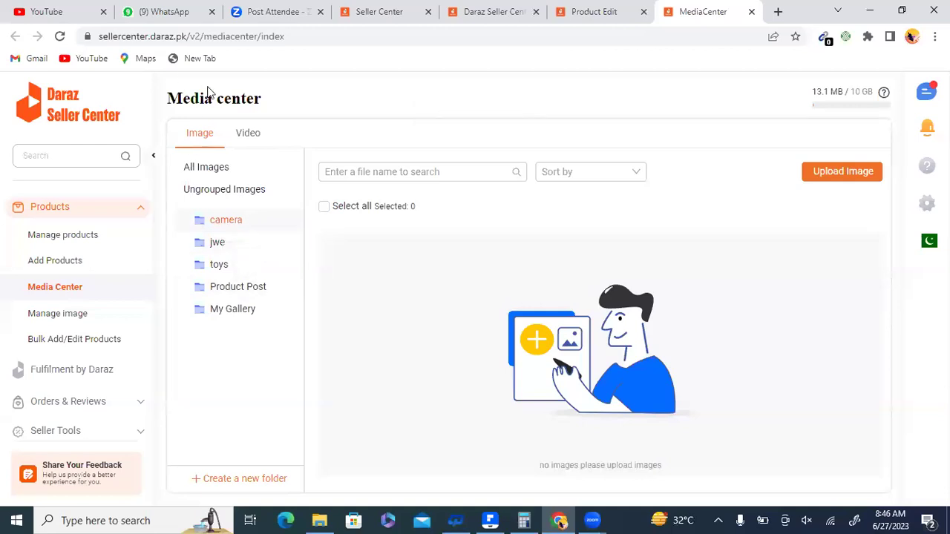
click(237, 140)
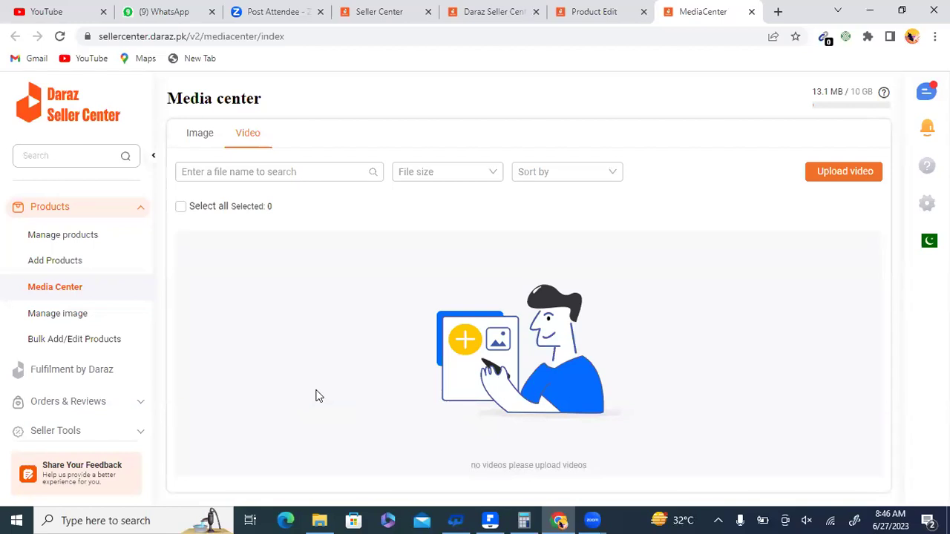
scroll(316, 395, down, 2)
scroll(315, 396, up, 1)
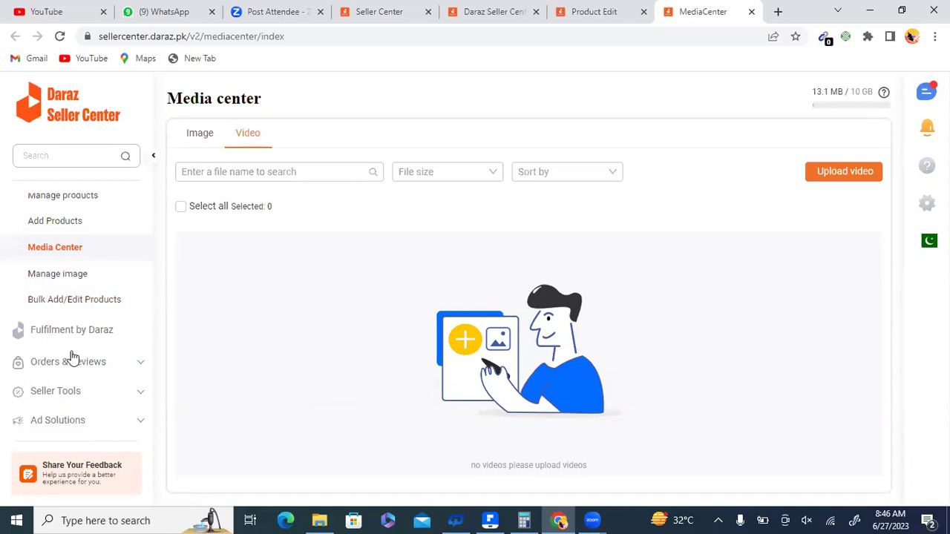
right_click(71, 283)
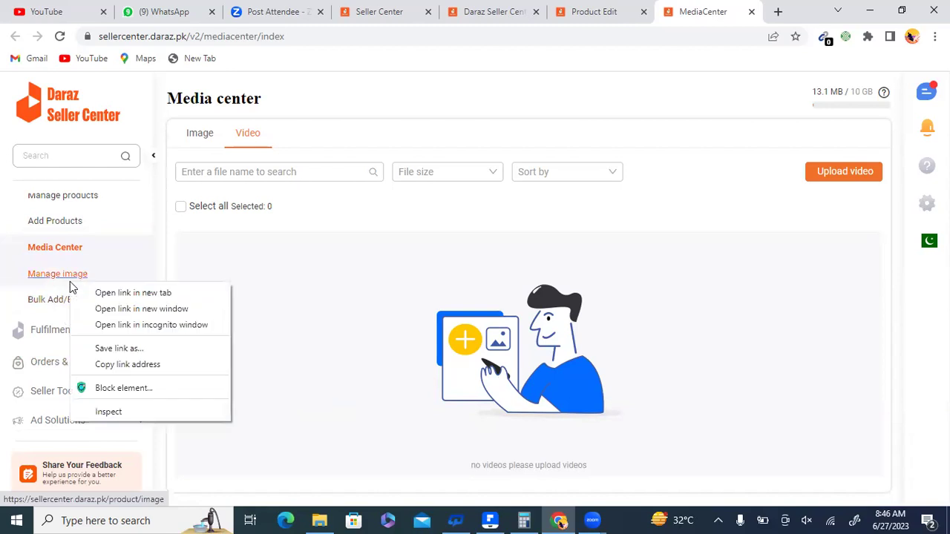
- Open Manage image in a new tab, then expand Orders & Reviews in the sidebar
click(108, 294)
click(720, 7)
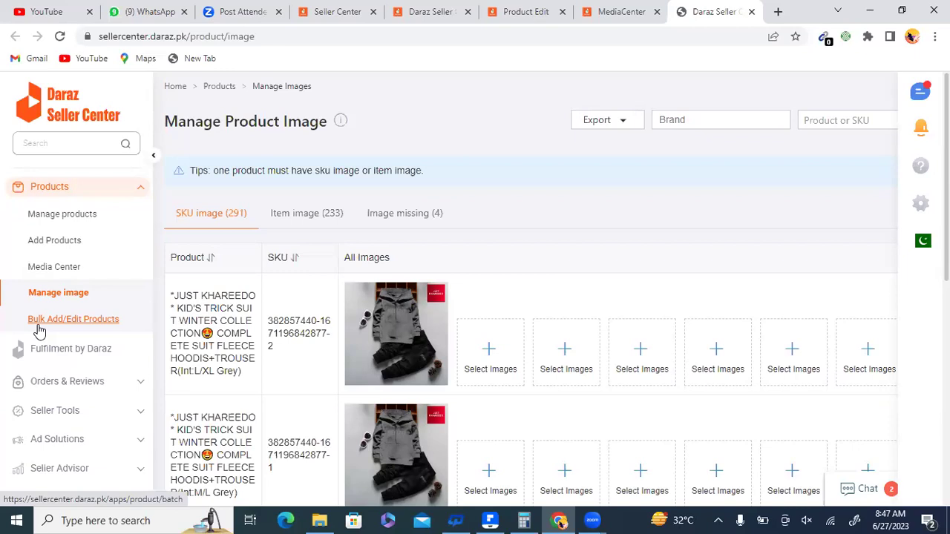
scroll(39, 331, down, 1)
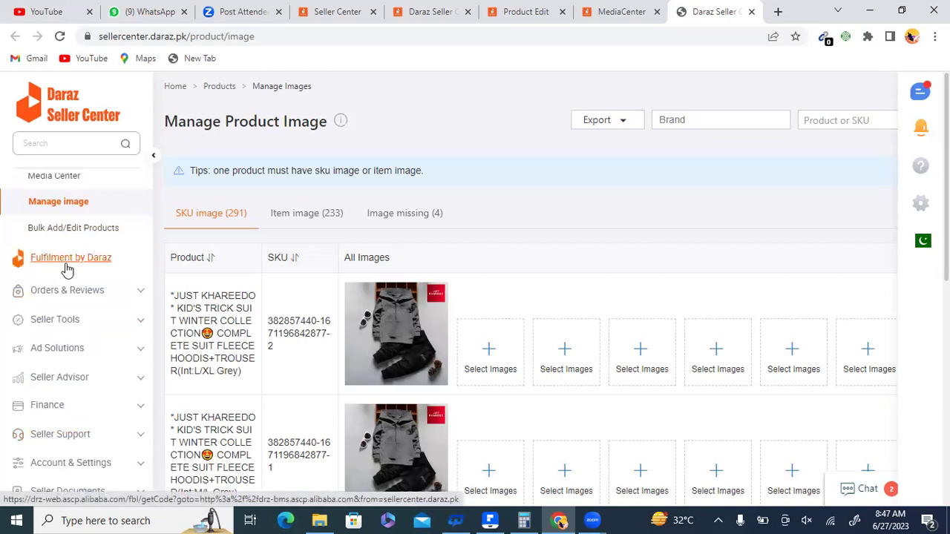
click(141, 294)
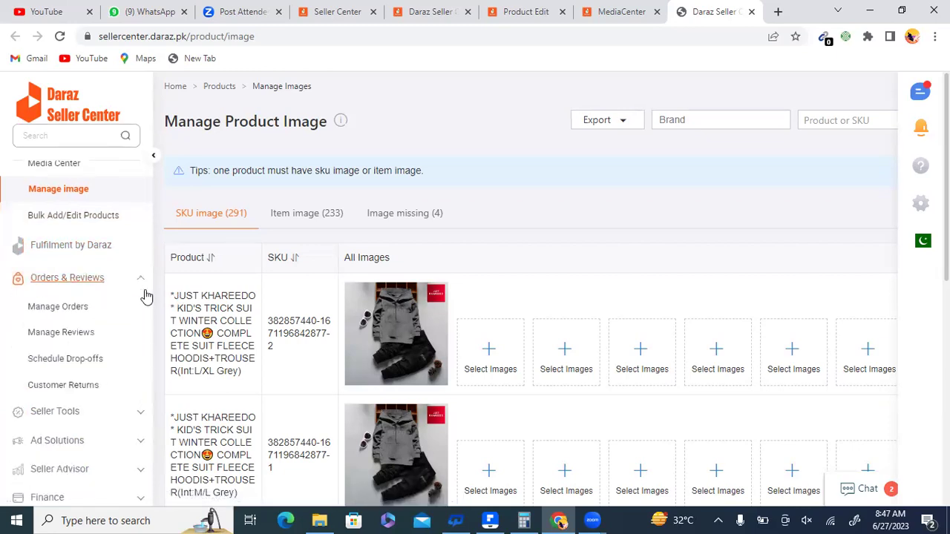
- Open Manage Orders in a new tab and show the Pending: All status choices
right_click(91, 310)
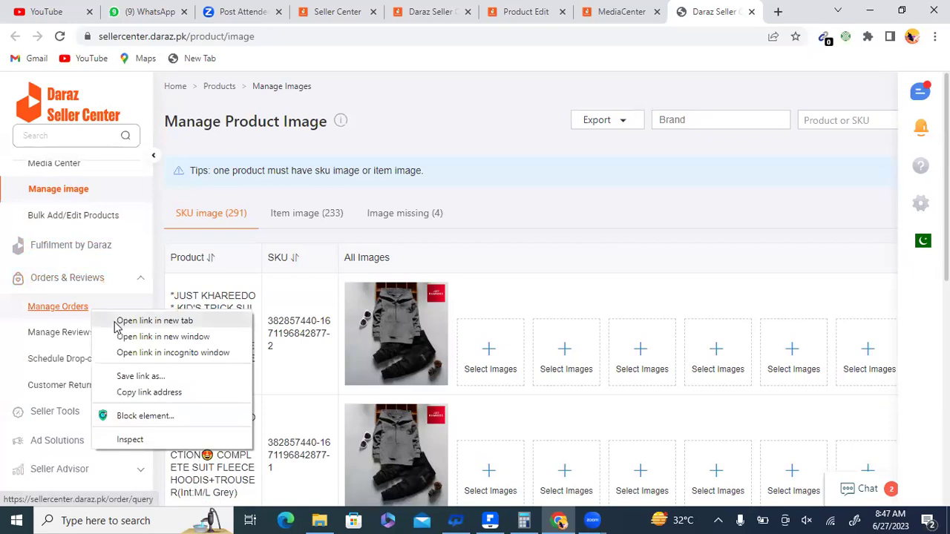
click(149, 320)
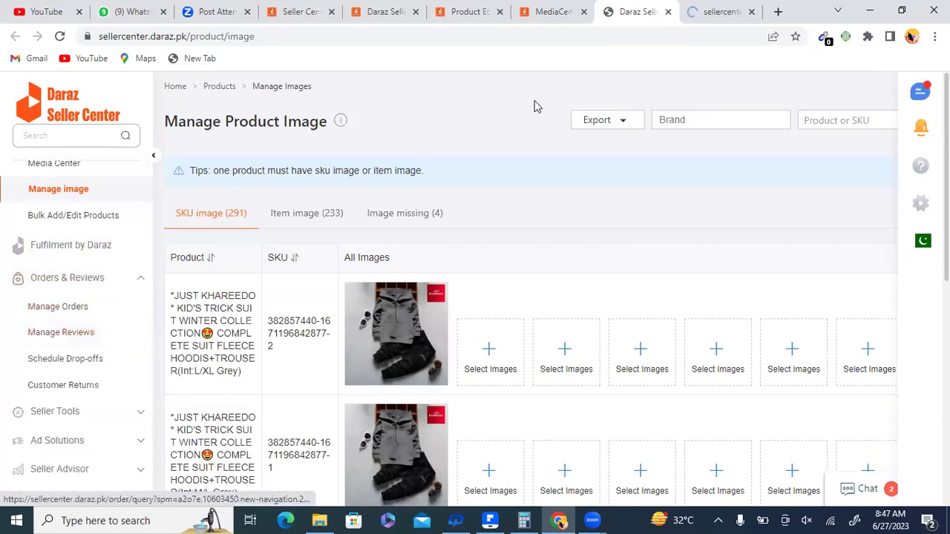
click(709, 9)
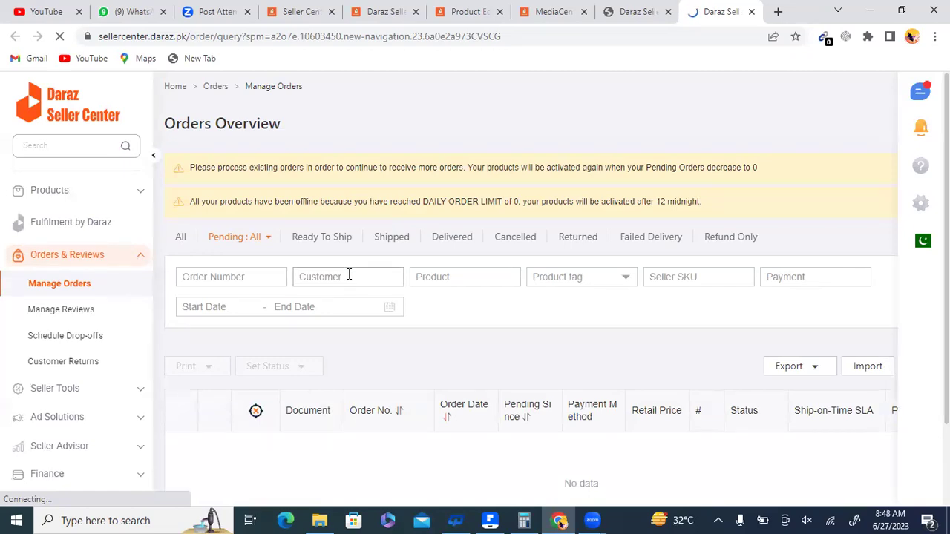
click(233, 236)
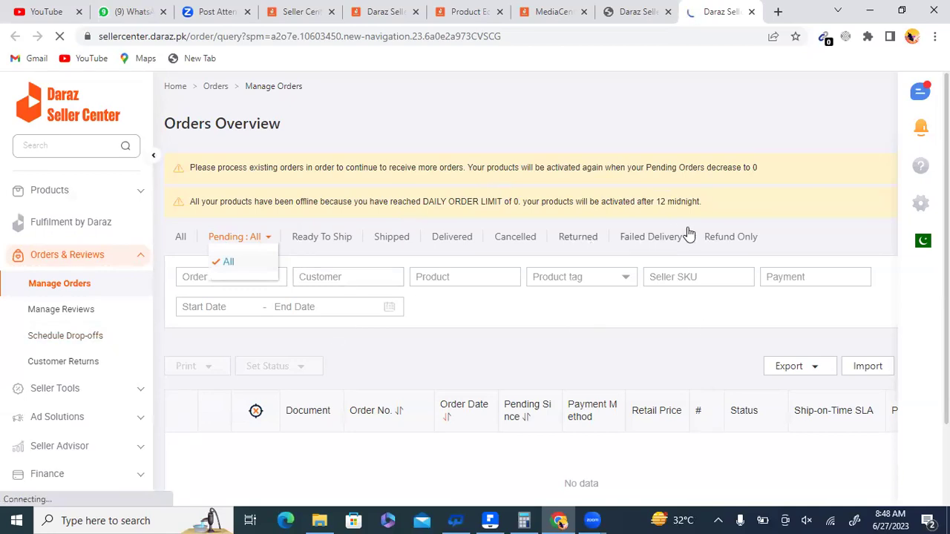
- Open Manage Reviews in its own new browser tab and bring it to the front
right_click(82, 316)
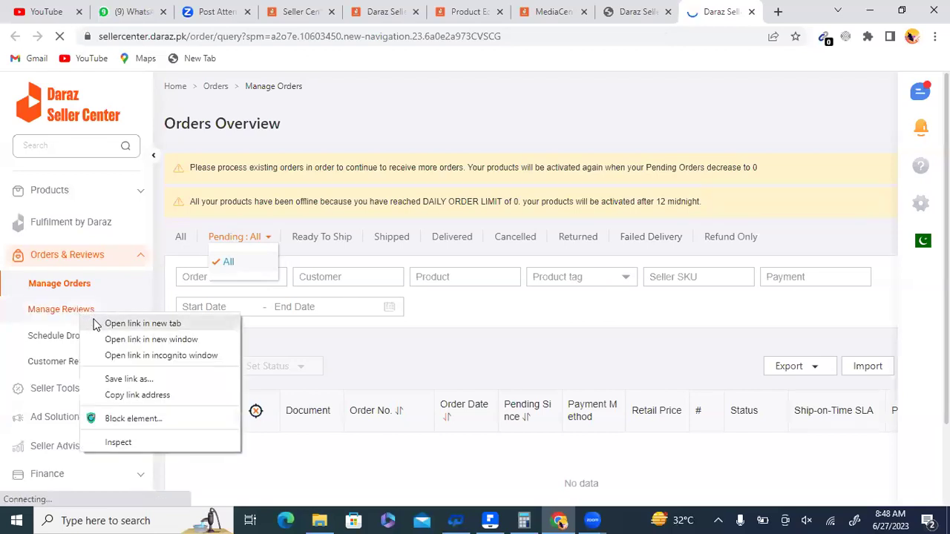
click(95, 323)
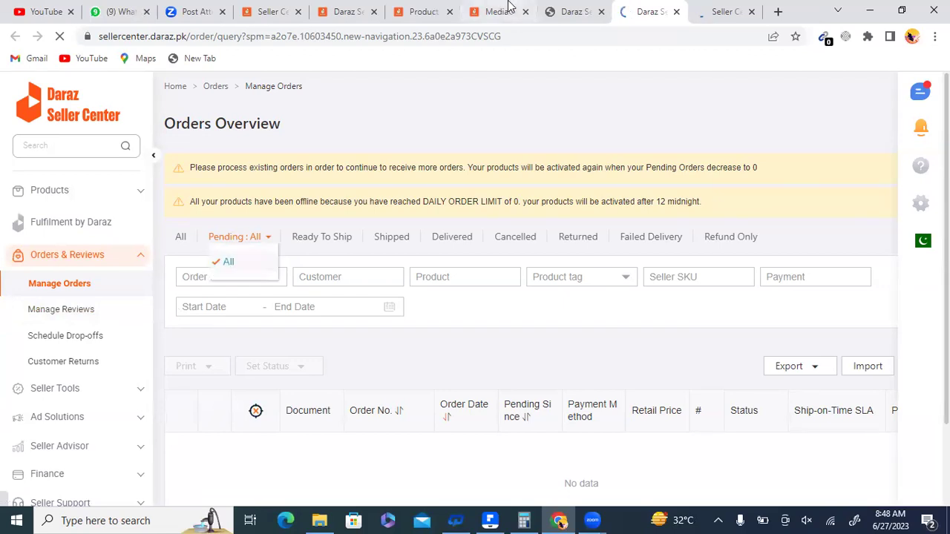
click(712, 9)
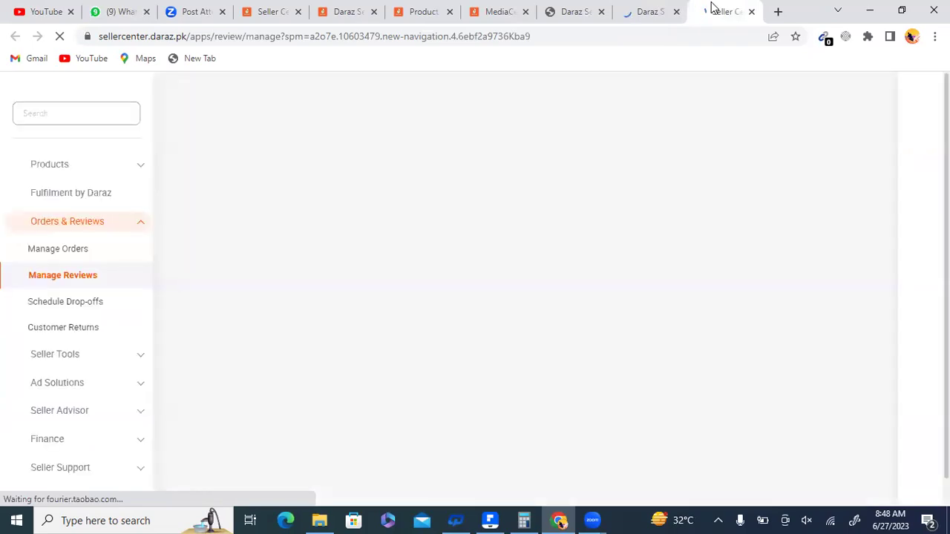
- Cycle through the browser tabs from Media Center to Manage Product Image
click(572, 12)
click(516, 12)
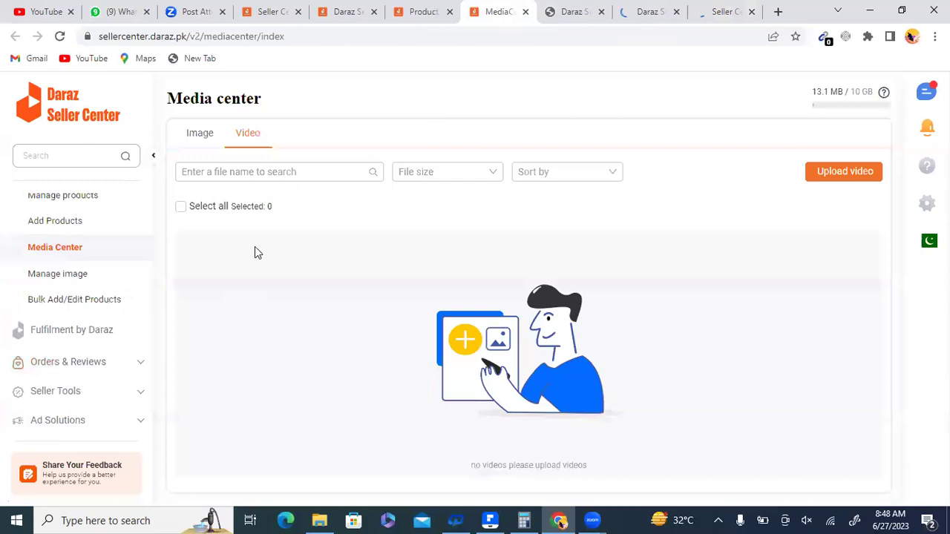
key(ctrl+Tab)
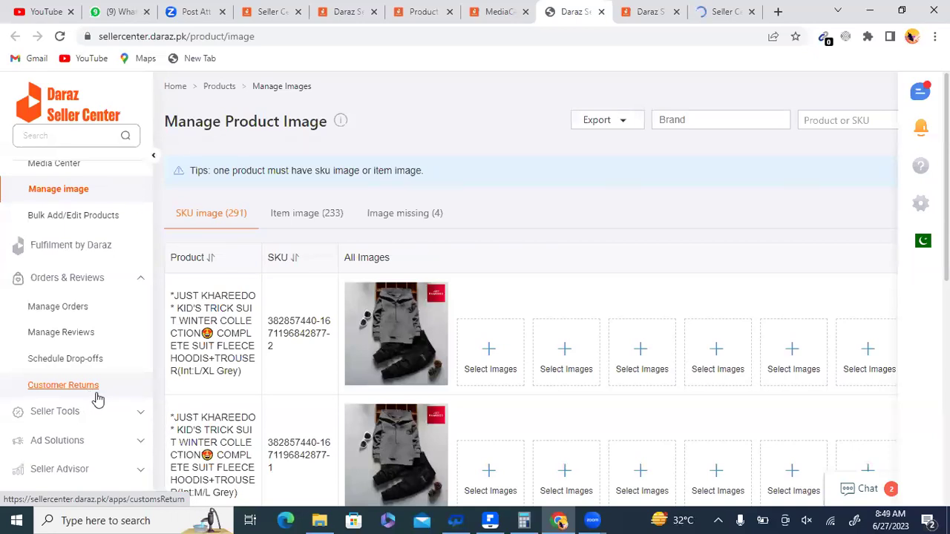
- Expand Seller Tools to list Campaign, Free Shipping, Seller Voucher and other tools
click(144, 415)
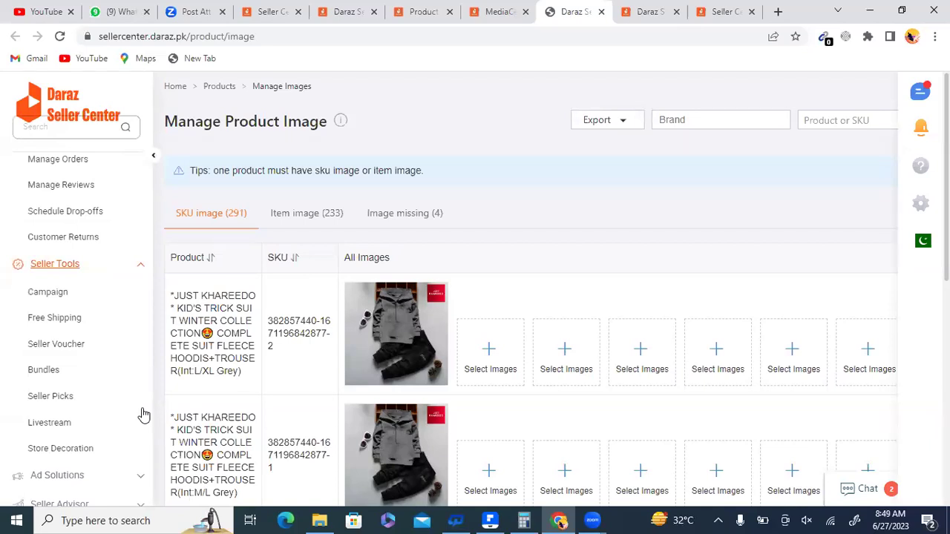
- Open the Campaign page in a new browser tab and switch to it
right_click(57, 295)
click(80, 308)
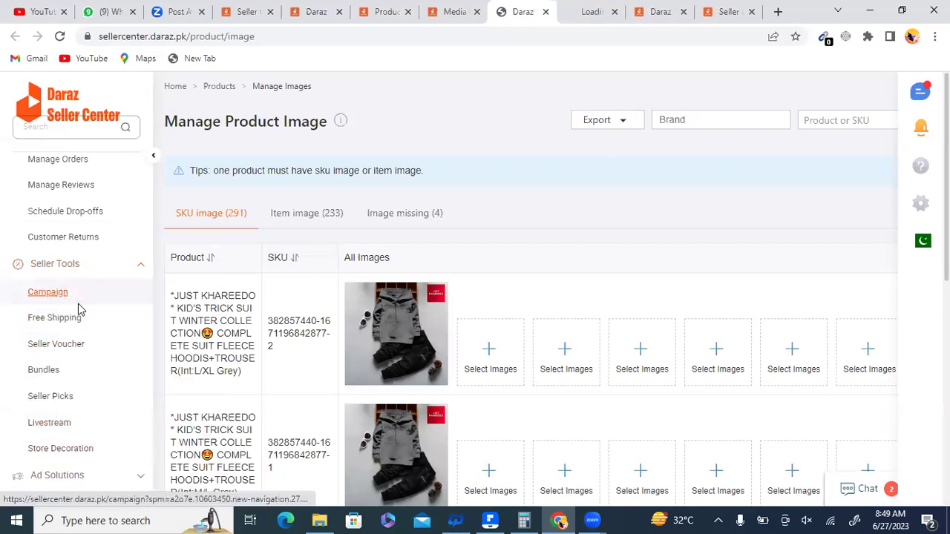
click(588, 10)
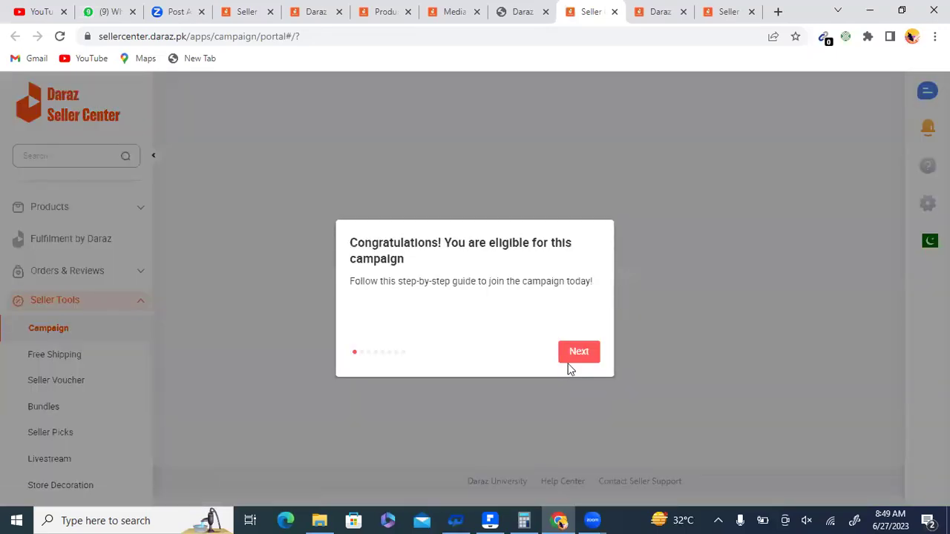
- Page through the campaign joining guide, then close it
click(571, 358)
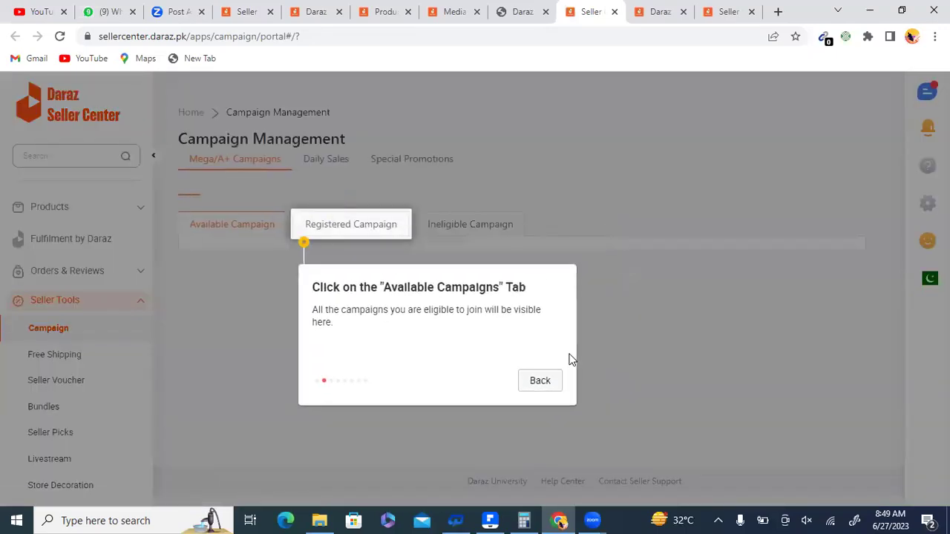
click(551, 398)
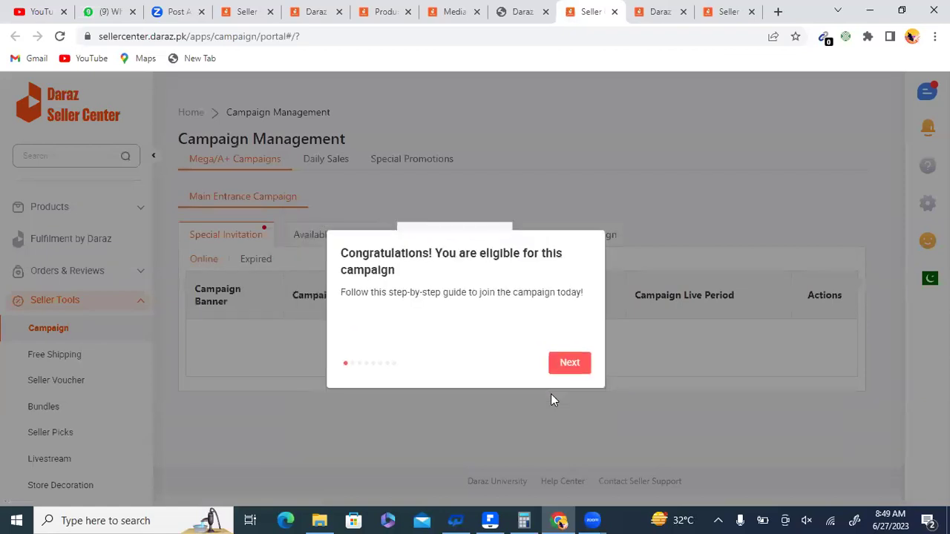
click(571, 359)
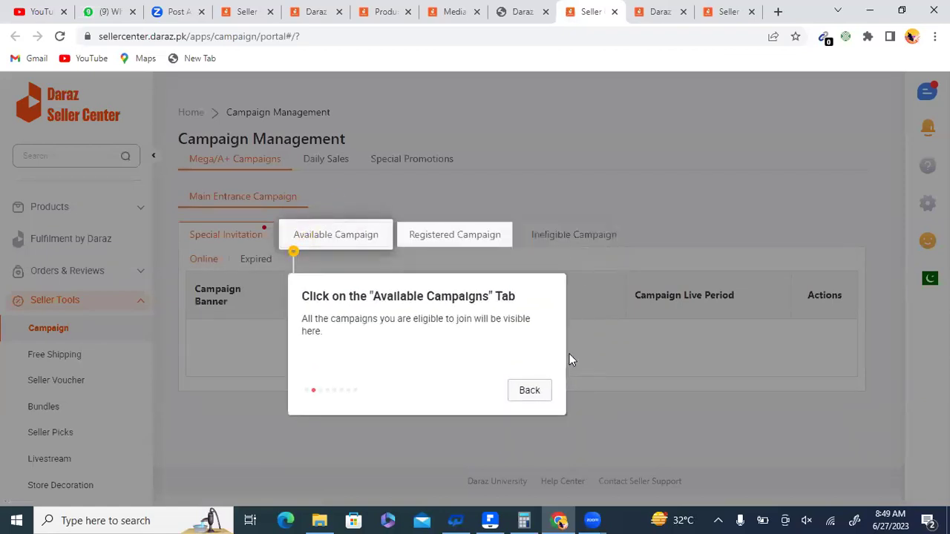
click(521, 401)
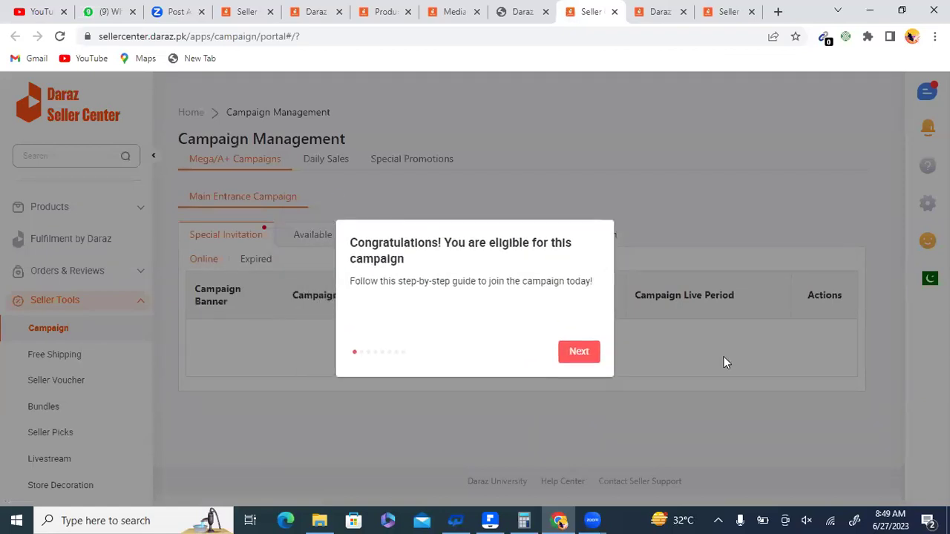
click(725, 360)
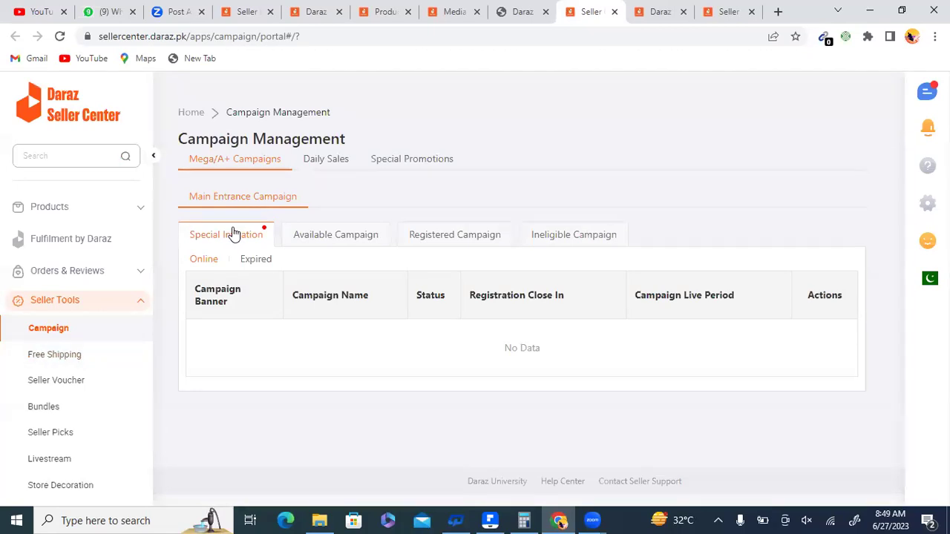
- Review the Available, Registered and Ineligible Mega/A+ campaign lists
click(320, 237)
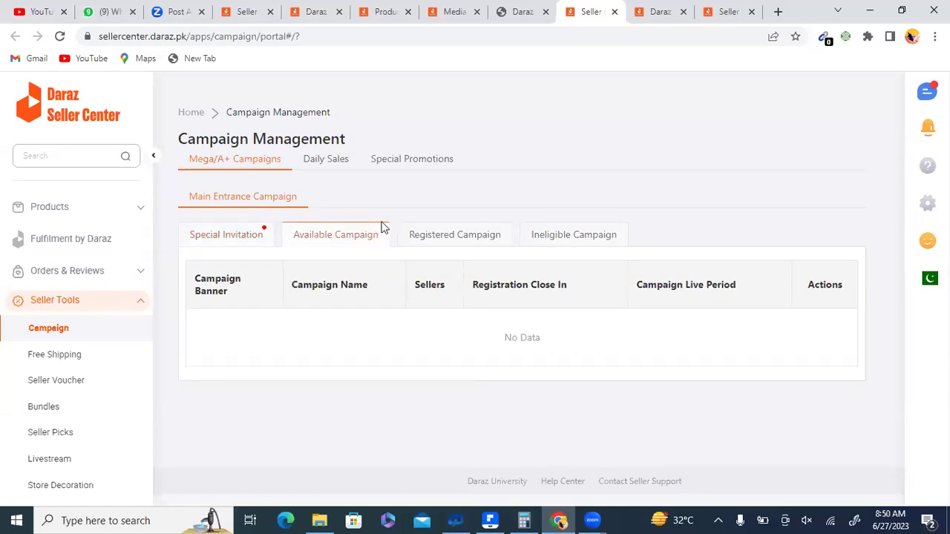
click(446, 233)
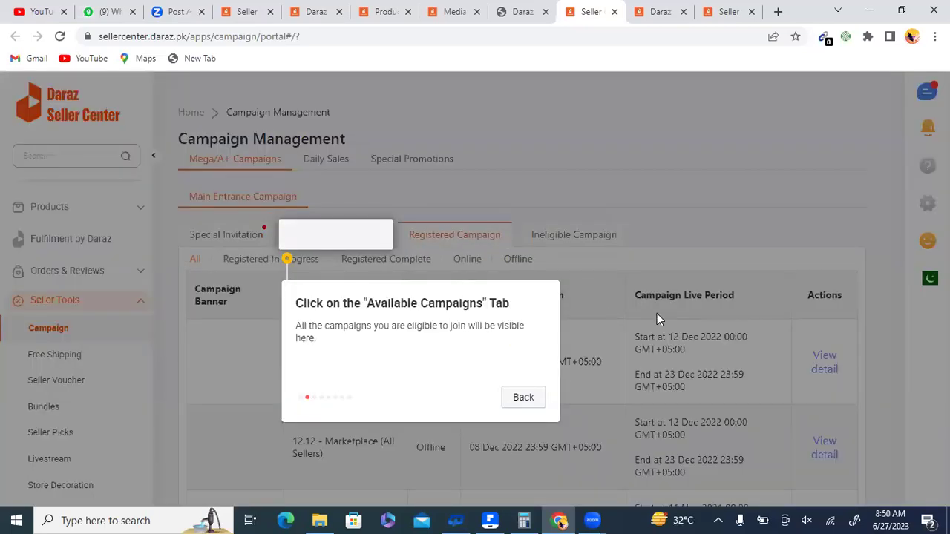
click(657, 315)
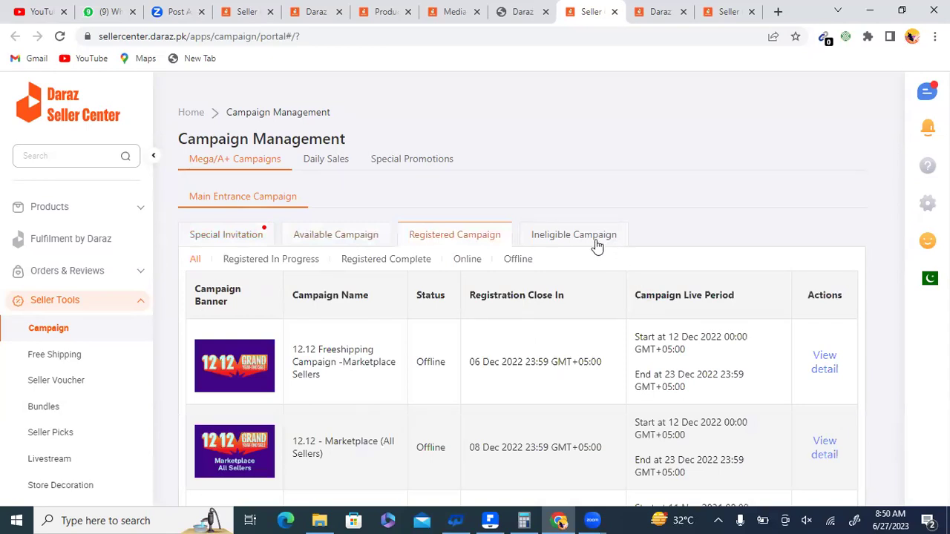
click(598, 245)
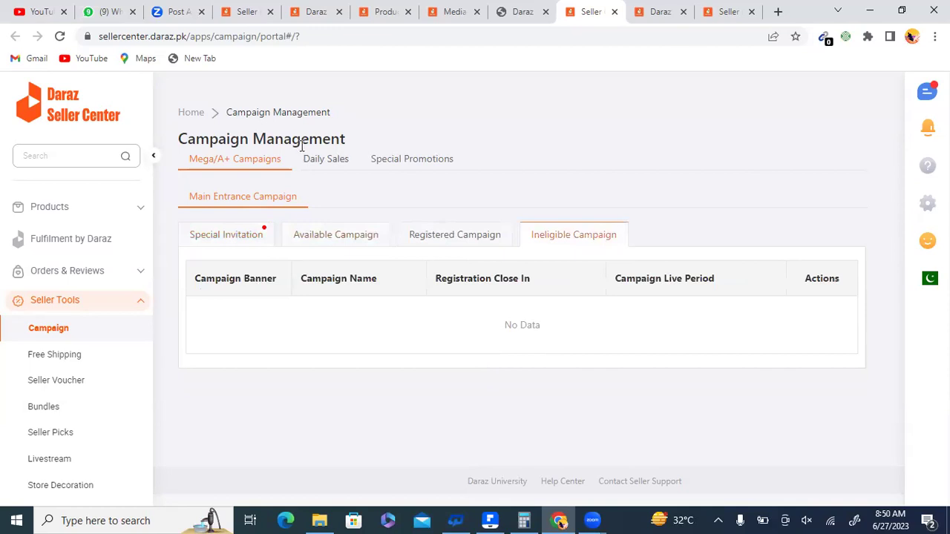
- Compare the Daily Sales and Special Promotions campaigns, ending on Daily Sales
click(315, 163)
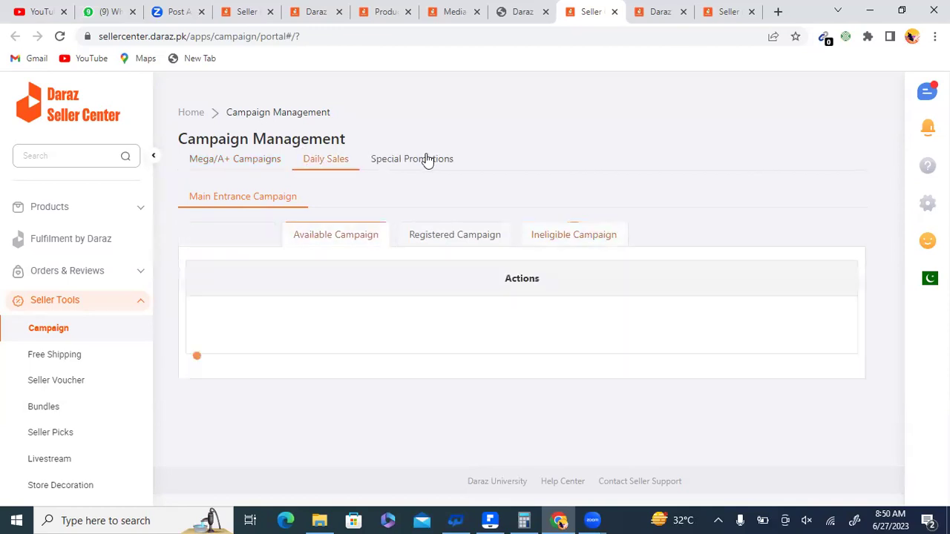
click(425, 161)
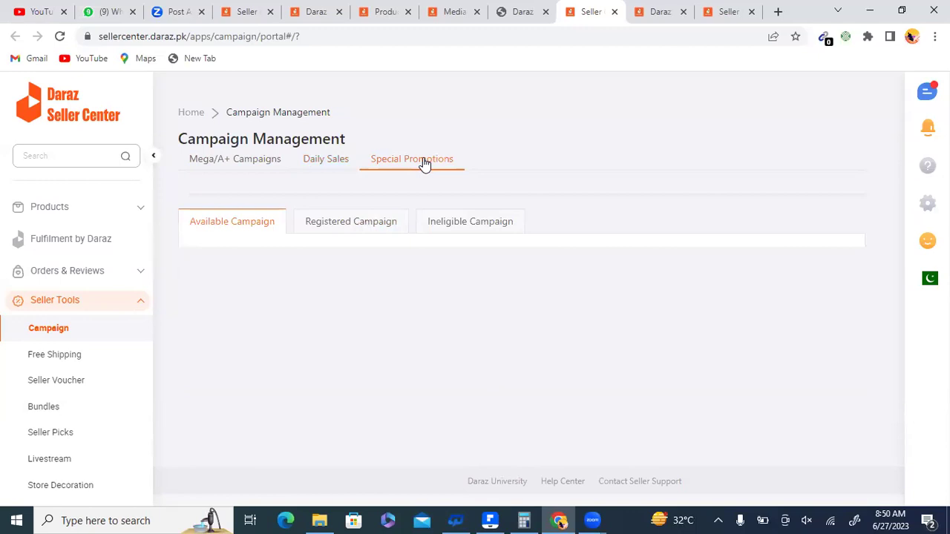
click(333, 166)
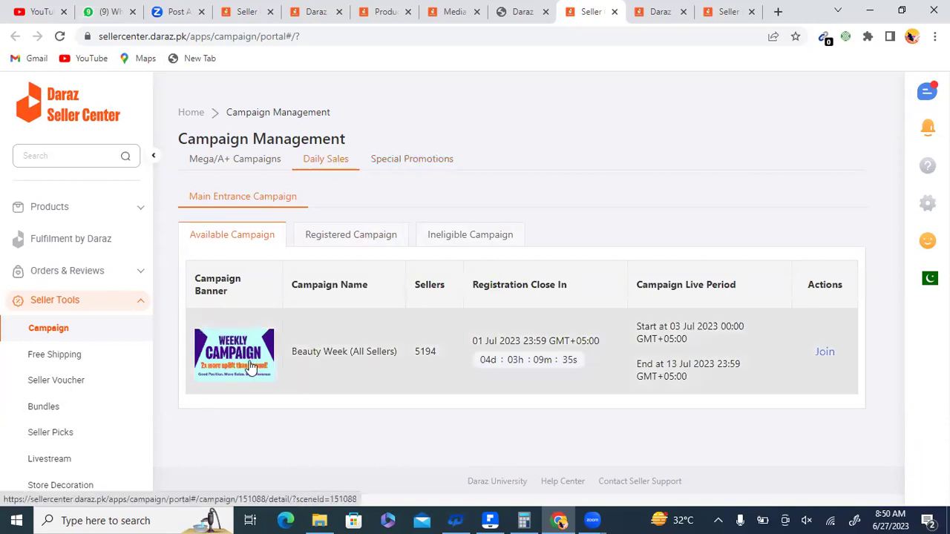
- Scroll the Daily Sales table to the Beauty Week (All Sellers) Join action
scroll(253, 369, up, 5)
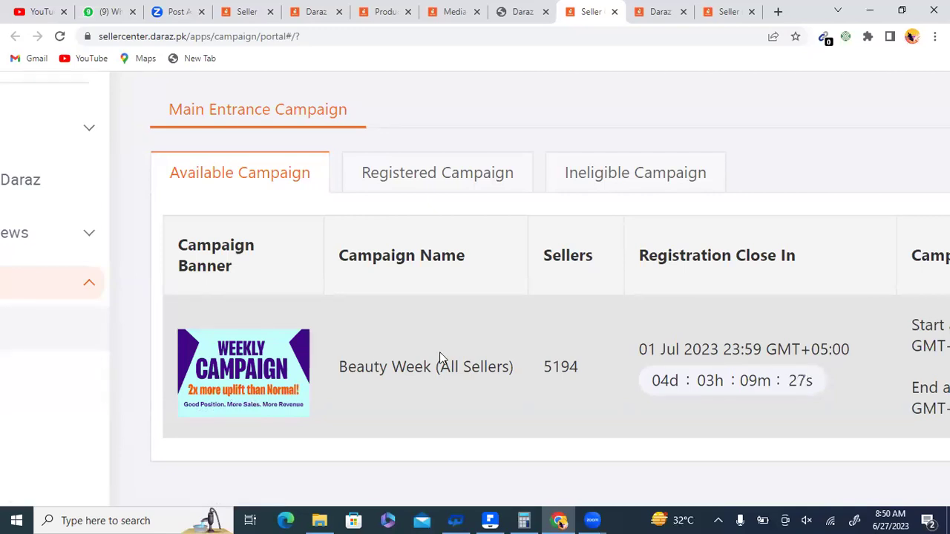
scroll(439, 352, right, 3)
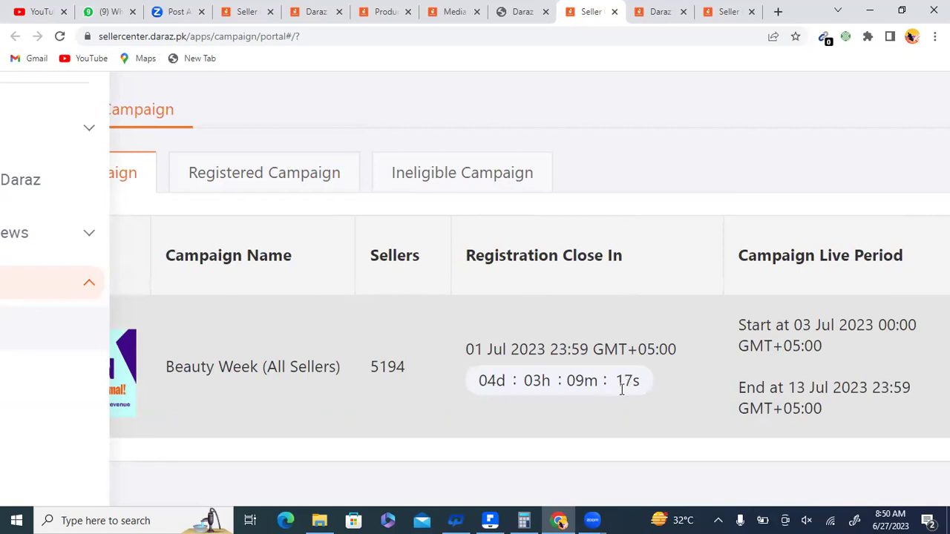
scroll(622, 390, right, 5)
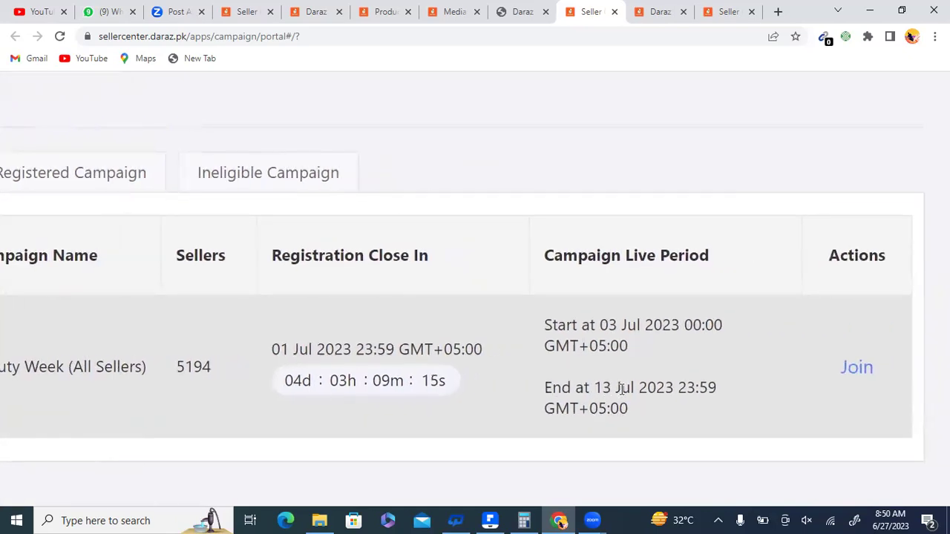
scroll(622, 390, right, 1)
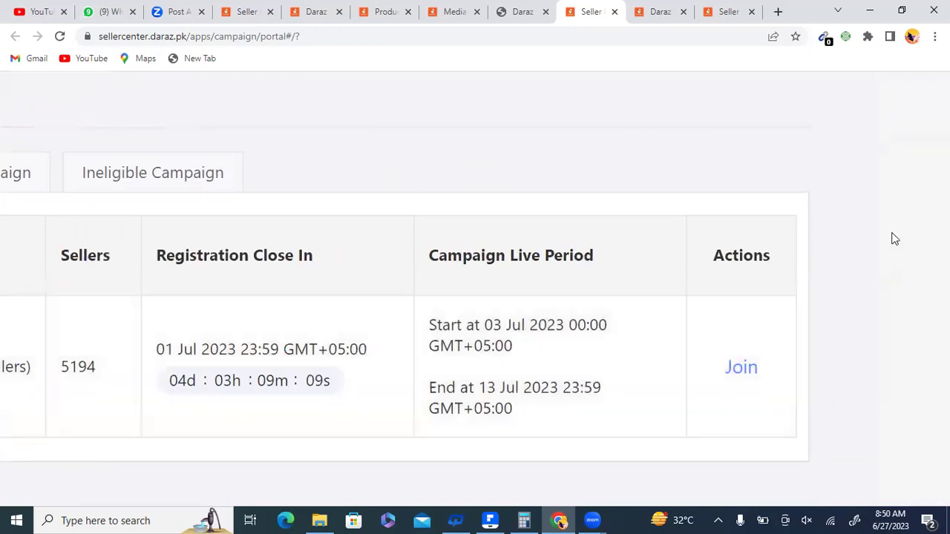
- Open Beauty Week (All Sellers) details and check its 03–13 Jul 2023 period
click(741, 368)
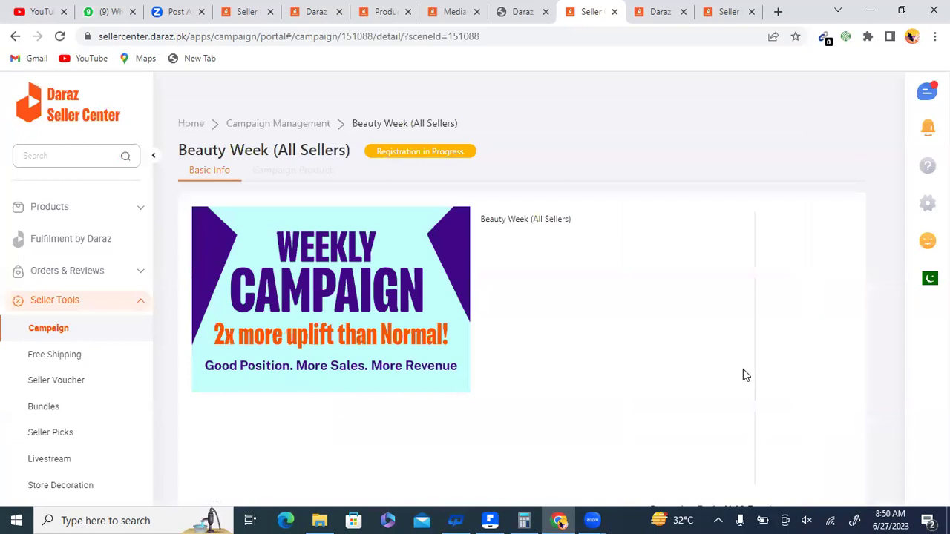
scroll(743, 369, down, 5)
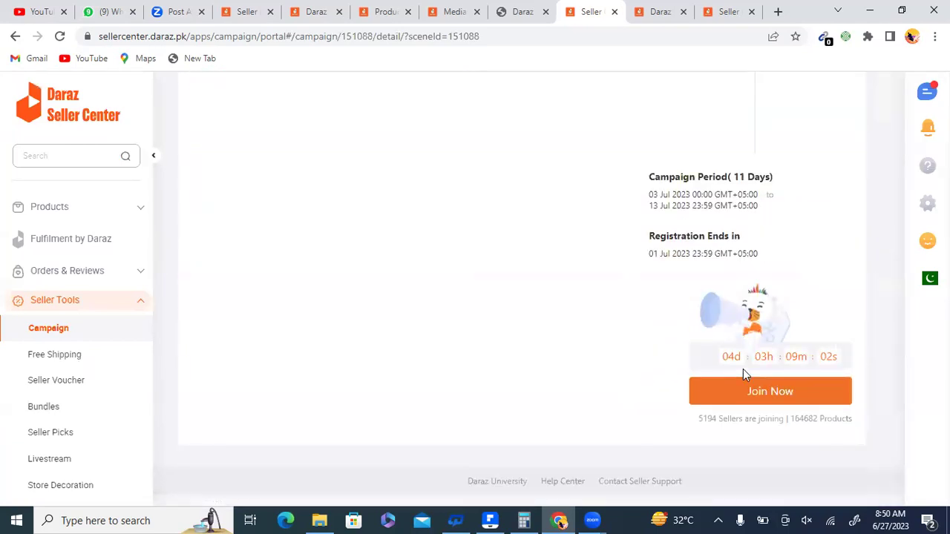
scroll(743, 369, up, 5)
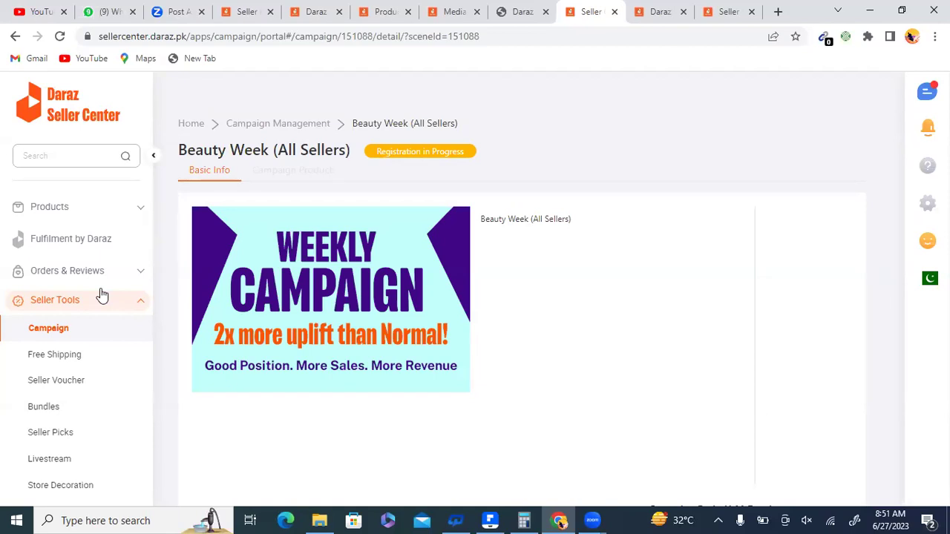
- Open the Free Shipping promotions page in a new tab and switch to it
right_click(66, 357)
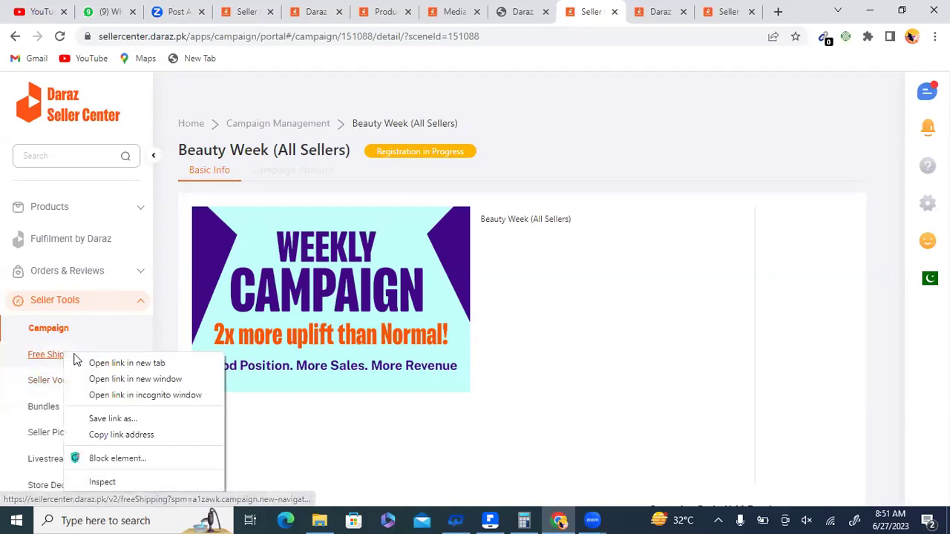
click(112, 363)
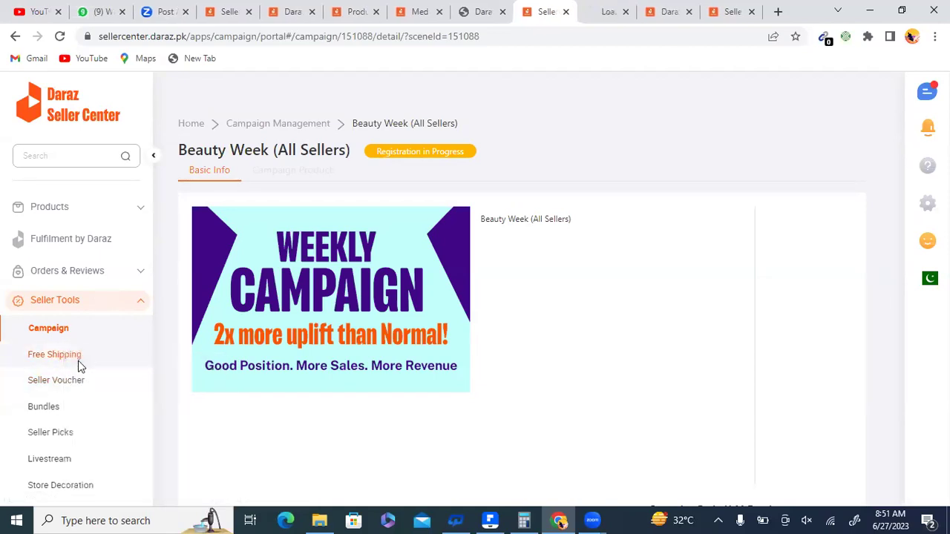
click(606, 6)
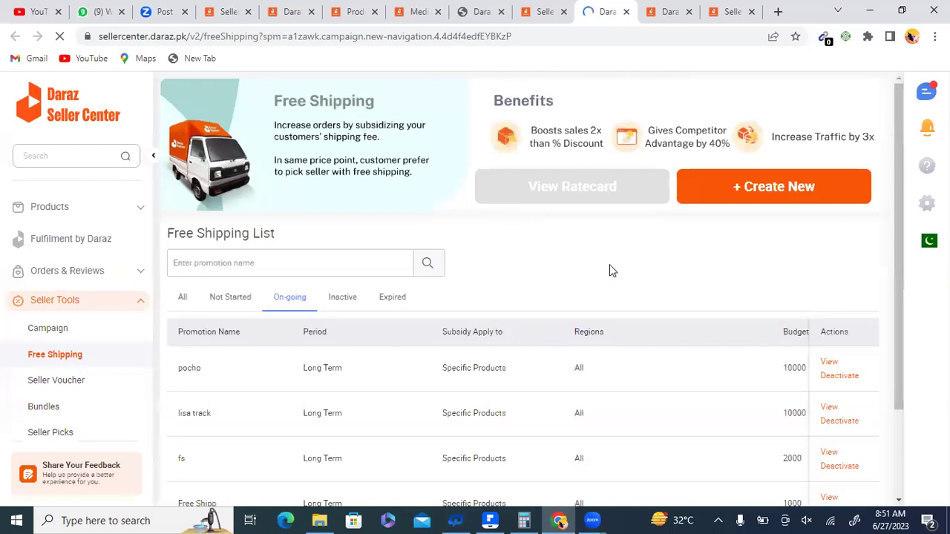
- Create a new Free Shipping promotion named 'toys' and move to the Budget field
click(763, 191)
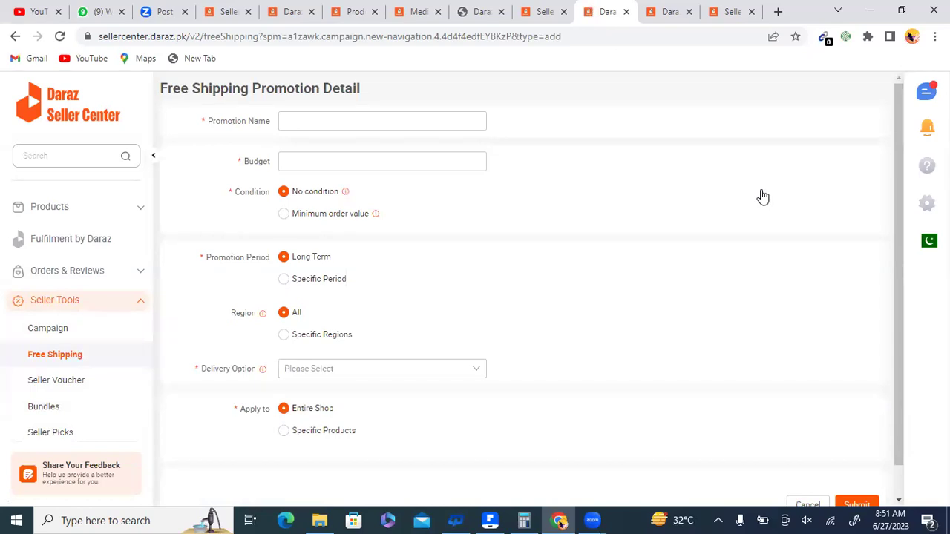
click(320, 119)
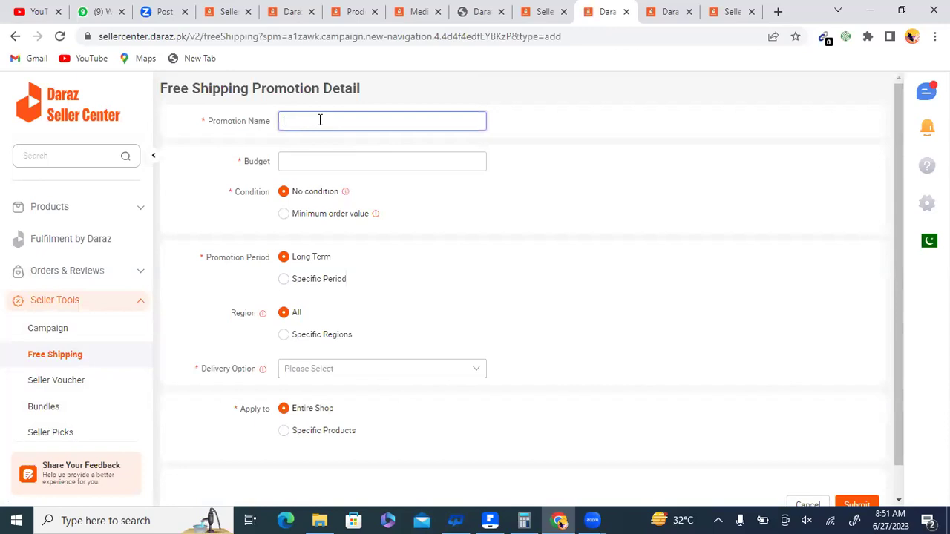
text(toys)
click(307, 162)
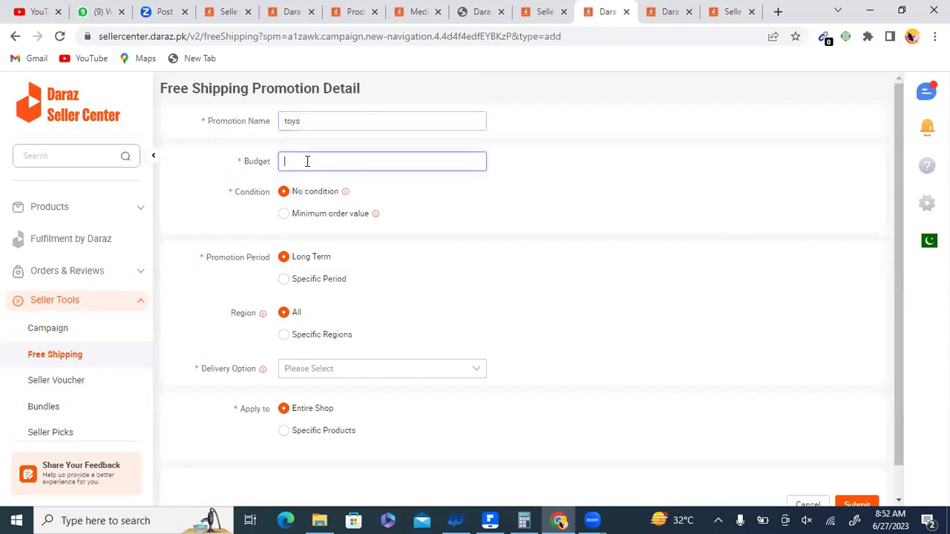
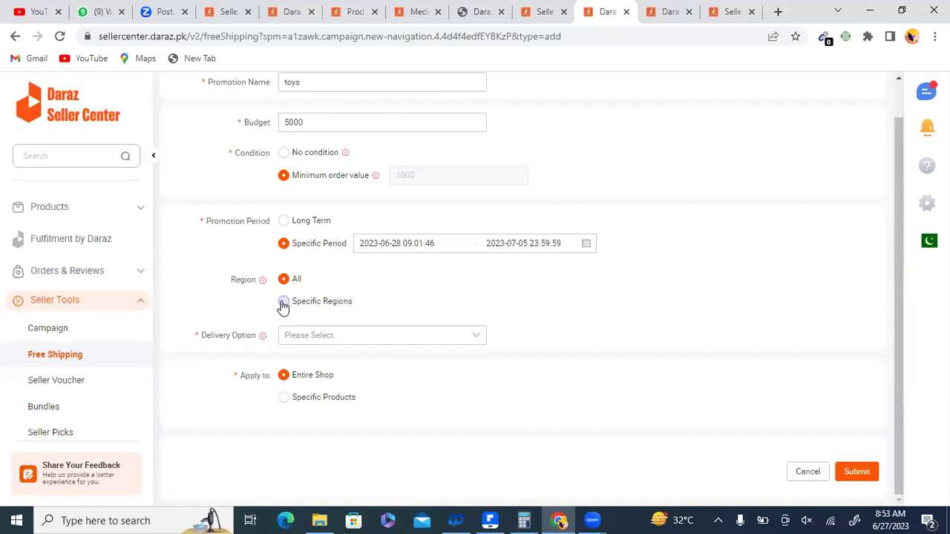
- Restrict the free-shipping promotion to the regions Karachi, Lahore and Faisalabad
click(283, 305)
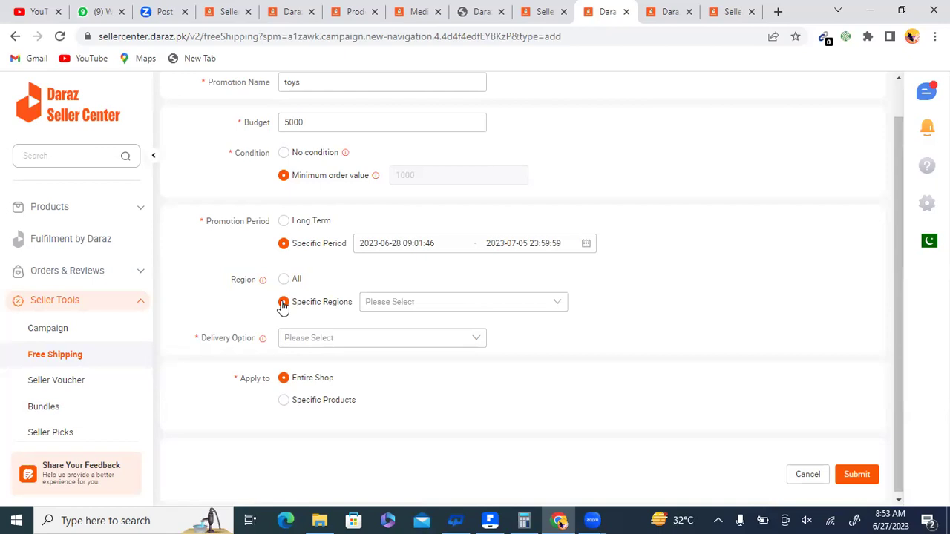
click(452, 303)
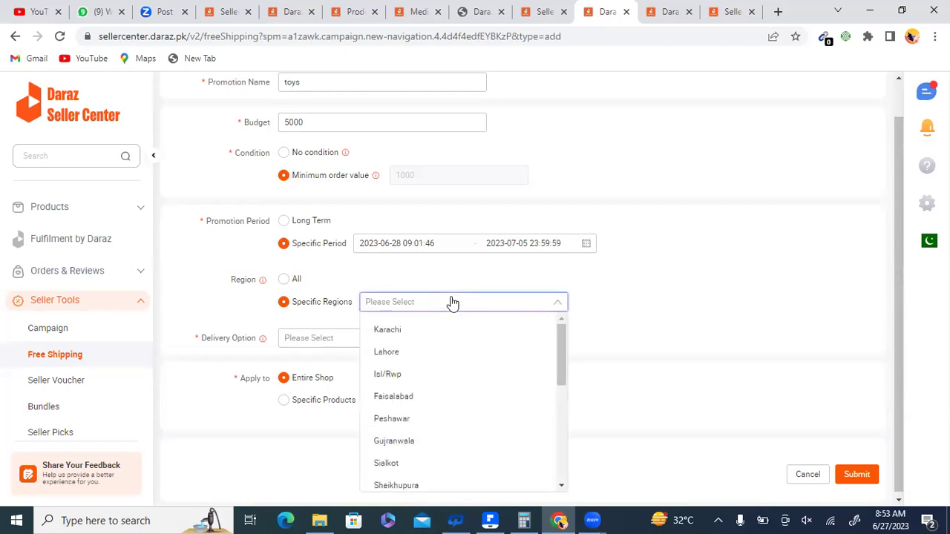
click(419, 327)
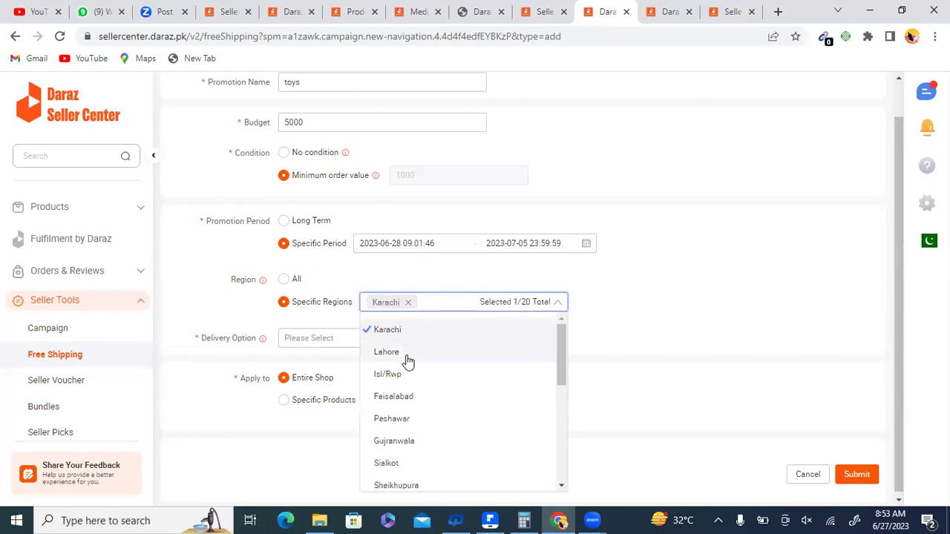
click(408, 353)
click(403, 396)
click(632, 318)
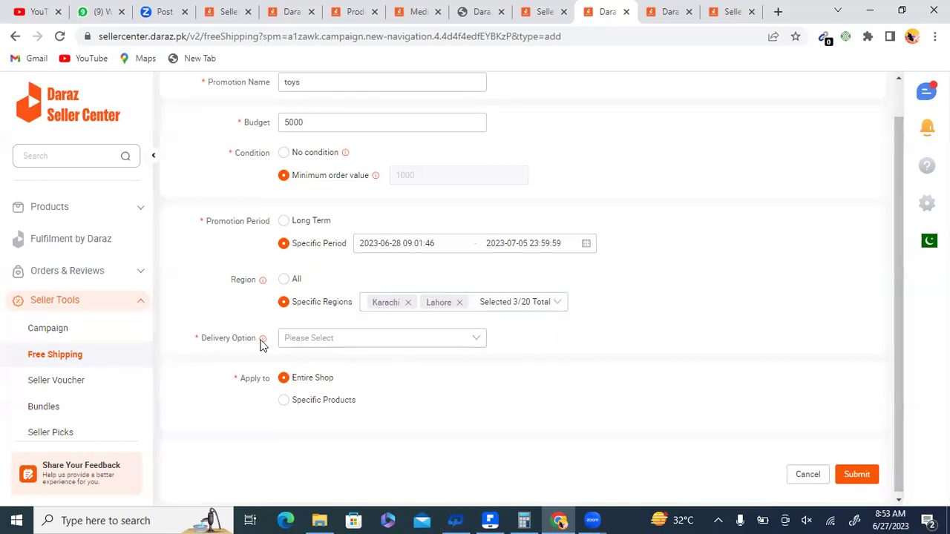
- Choose STANDARD as the promotion's delivery option
click(346, 339)
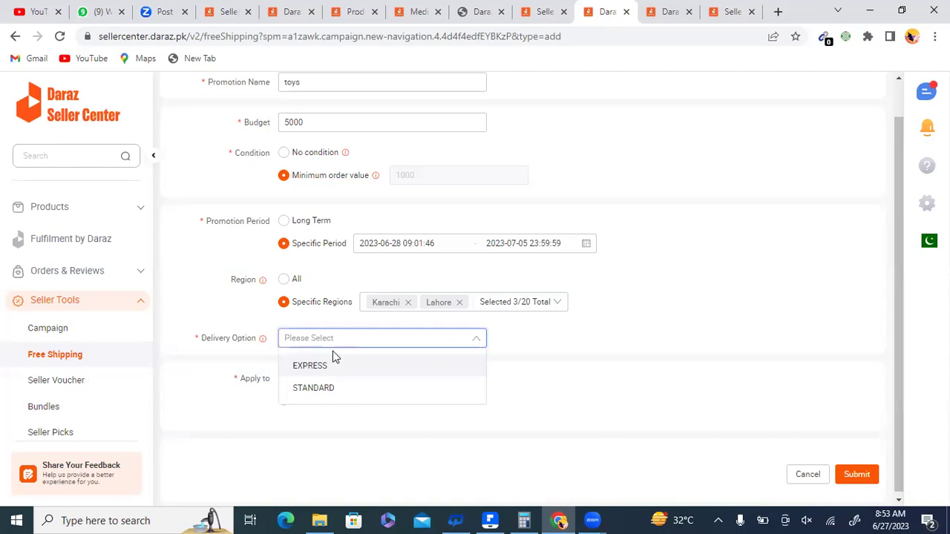
click(332, 390)
click(494, 405)
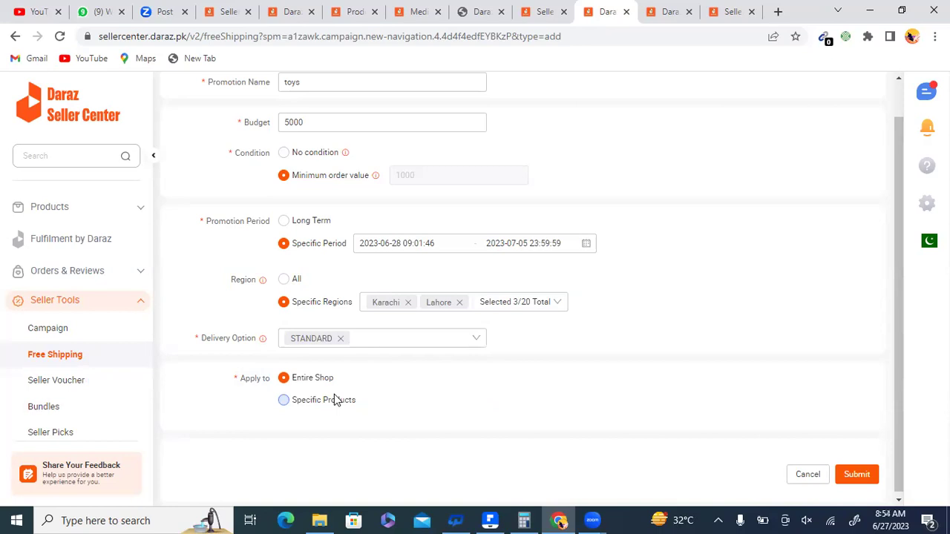
- Switch the promotion to Specific Products and add the first two sweatshirt products
click(288, 401)
click(401, 405)
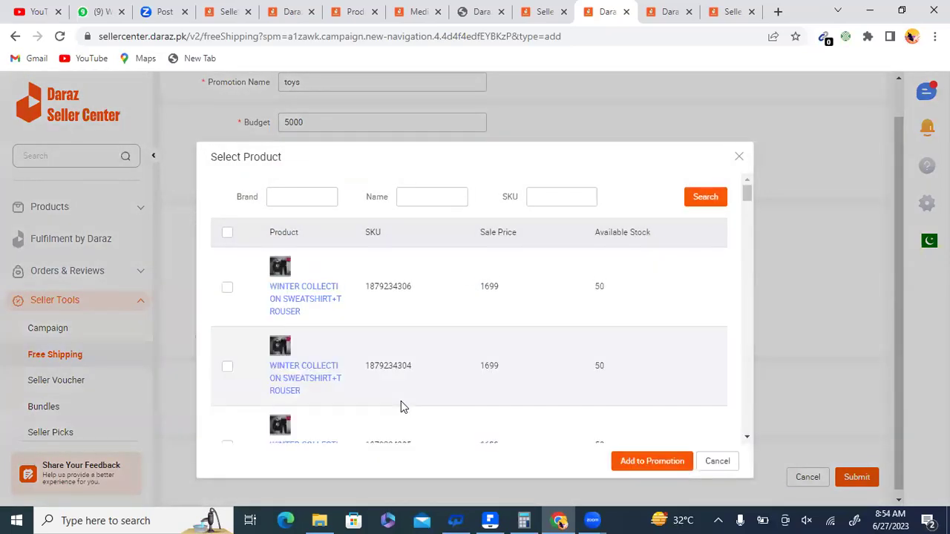
click(227, 288)
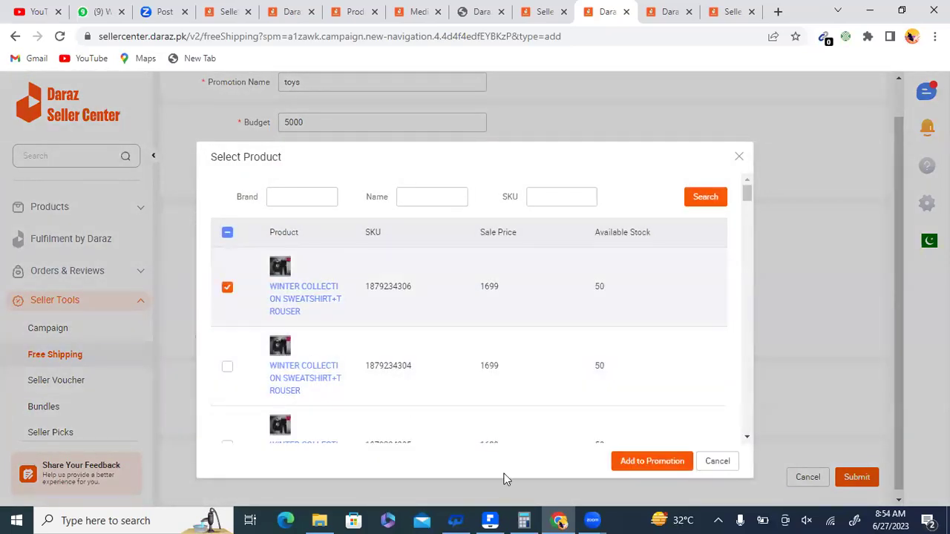
click(230, 375)
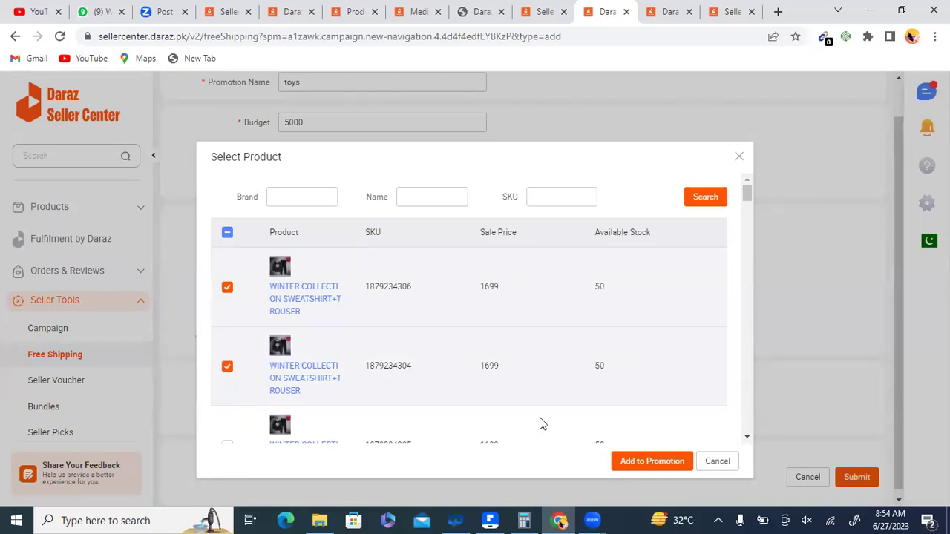
click(637, 461)
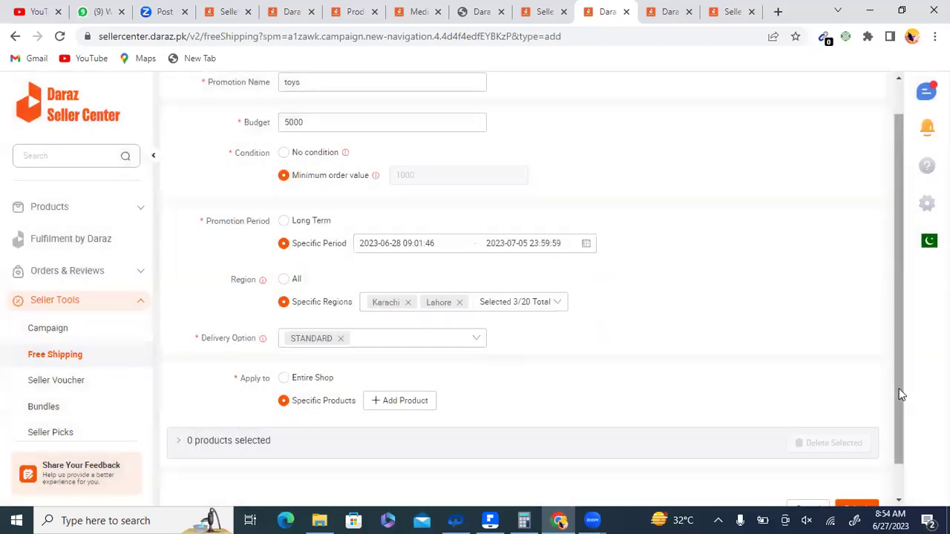
drag(900, 392, 910, 471)
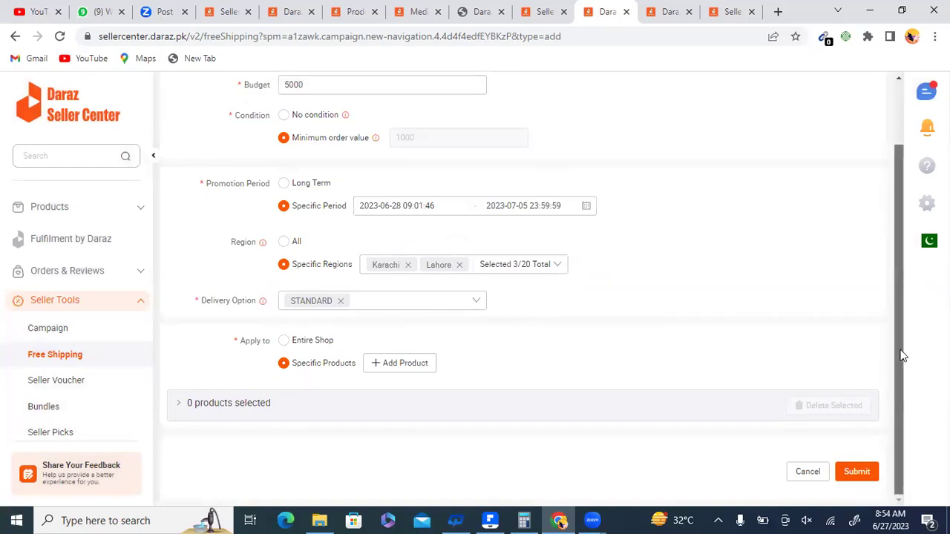
scroll(853, 179, up, 1)
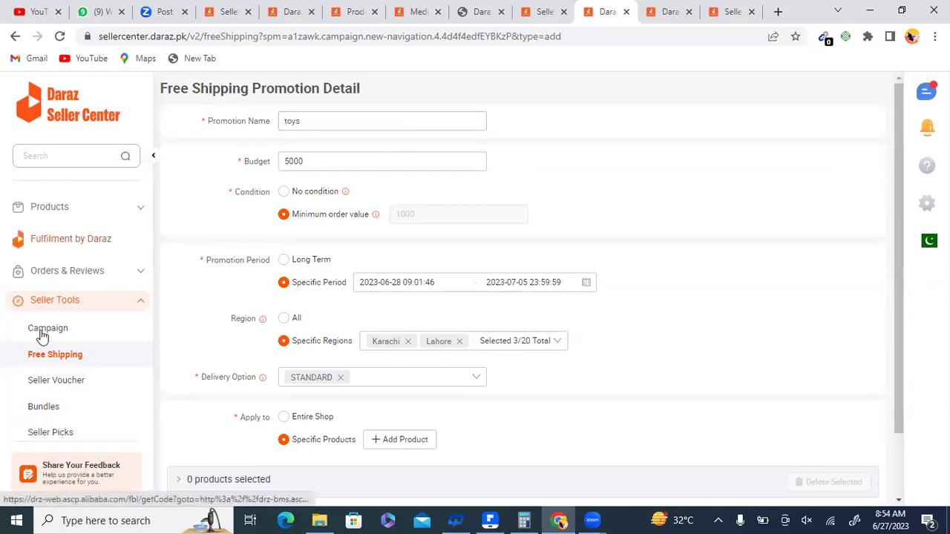
- Open the Seller Voucher page in a new tab and begin an Add New Voucher form
right_click(66, 384)
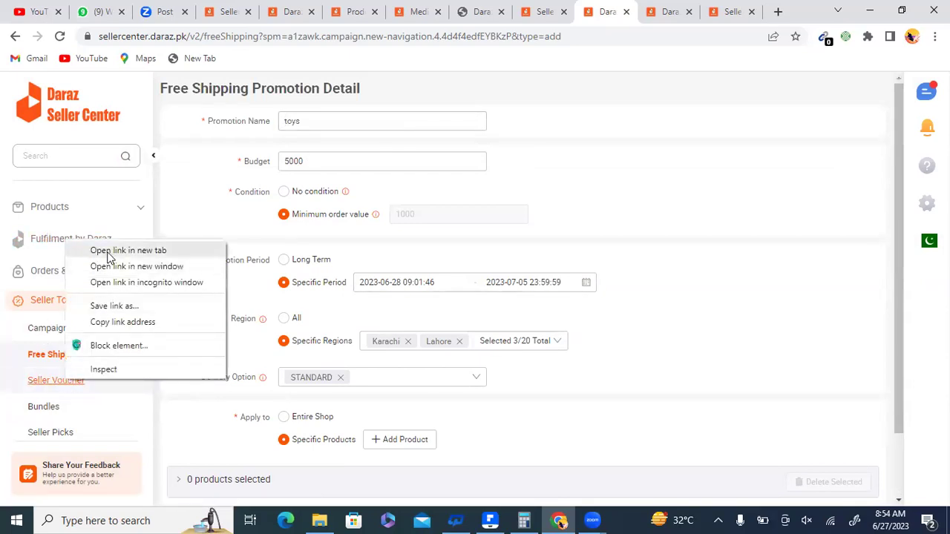
click(109, 251)
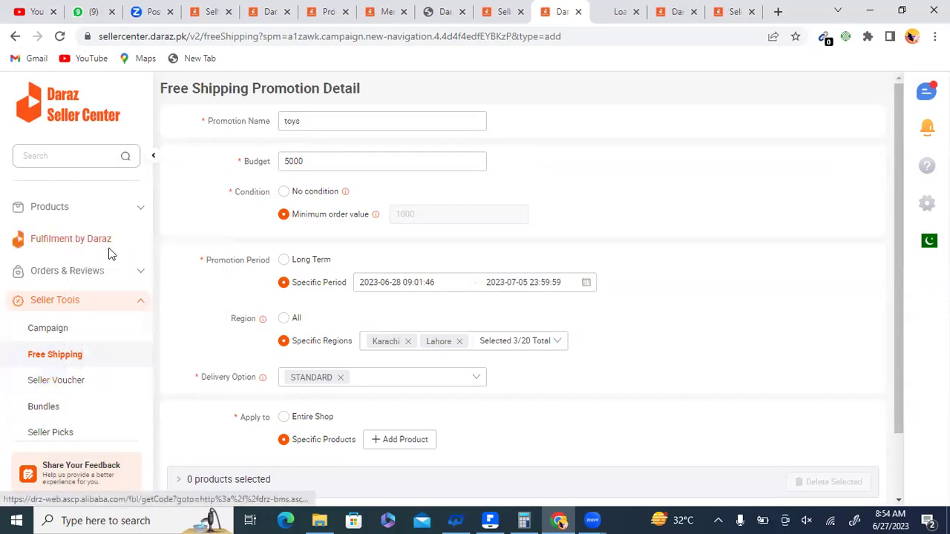
click(622, 9)
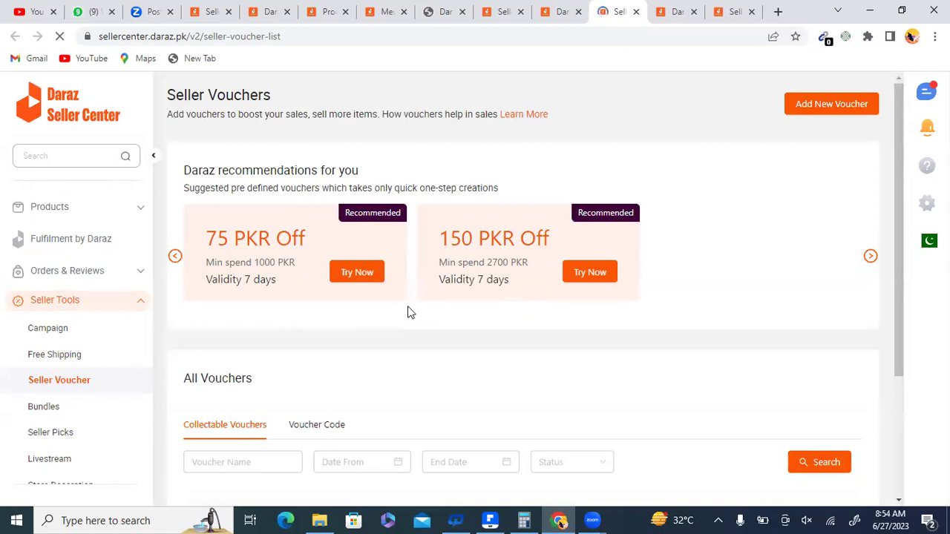
click(822, 110)
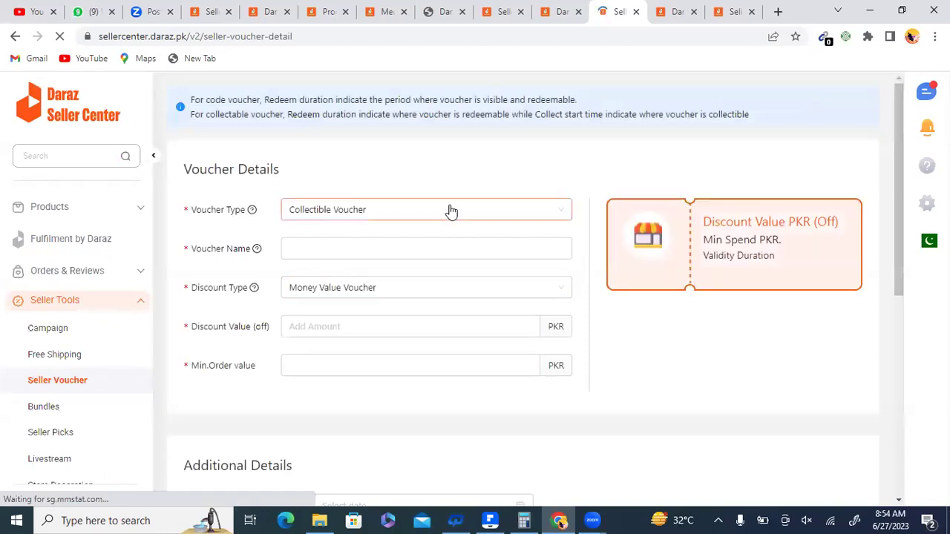
click(450, 212)
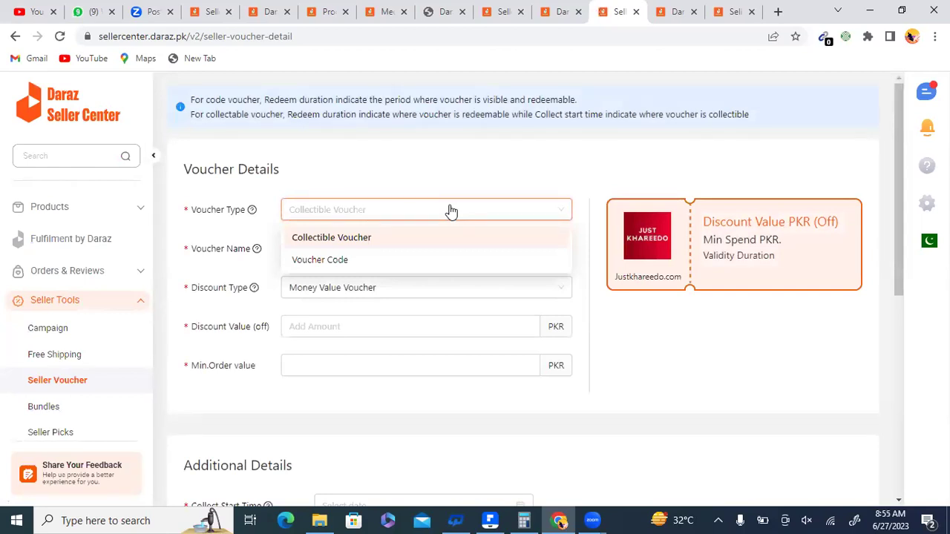
click(318, 260)
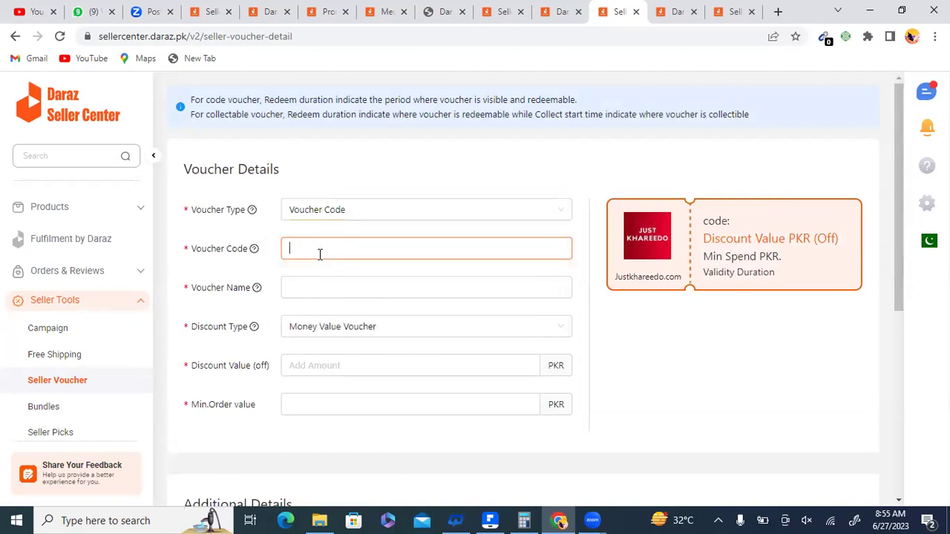
text(Ai1233)
click(323, 287)
text(ali)
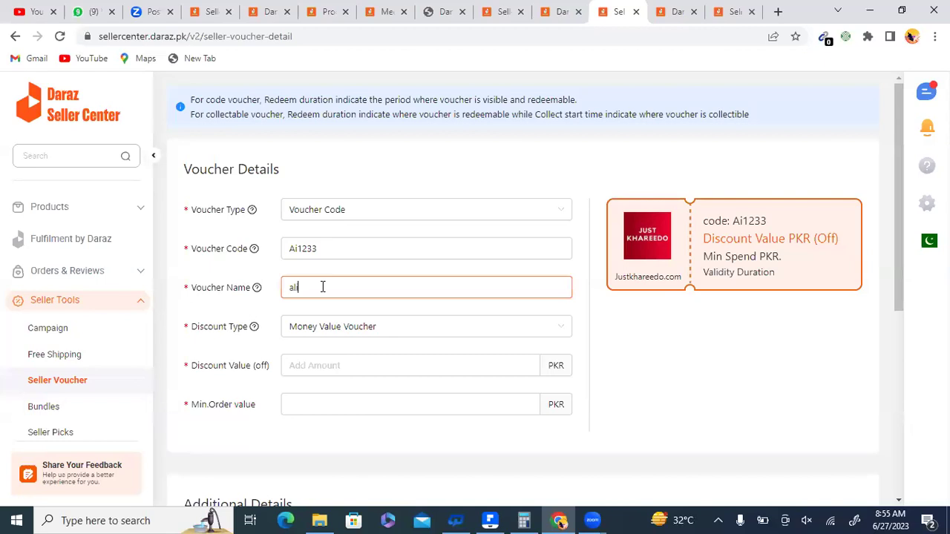
- Give it a 20% Percentage Value discount with a 5000 PKR minimum order value
click(371, 325)
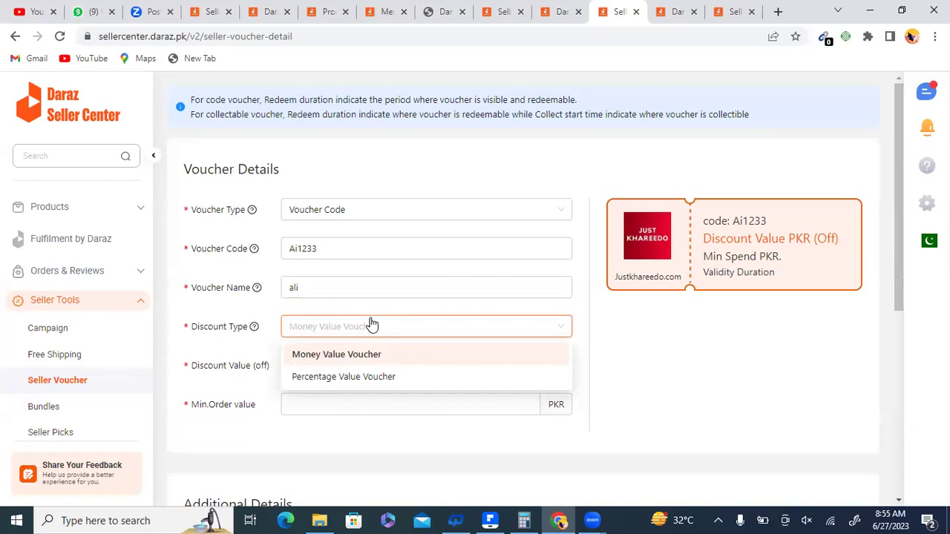
click(352, 380)
click(381, 359)
text(20)
click(372, 394)
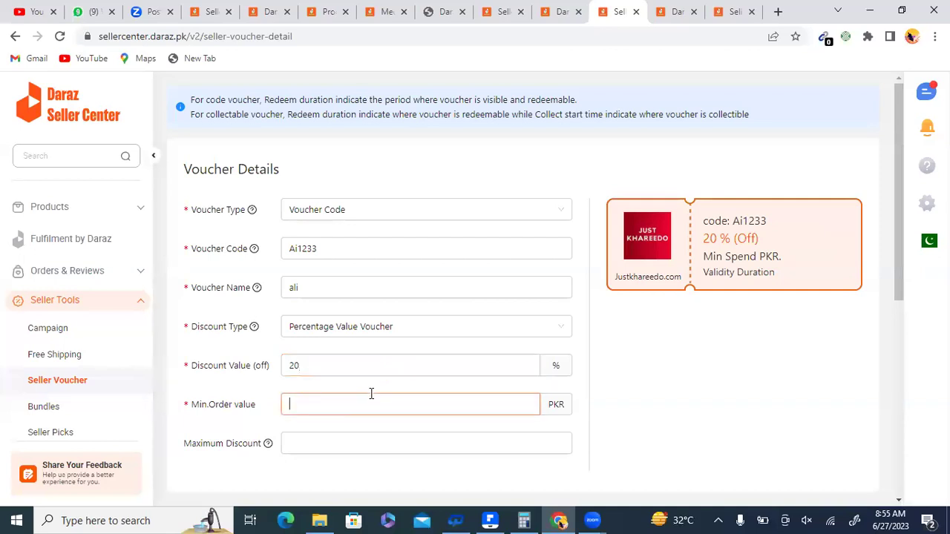
text(5000)
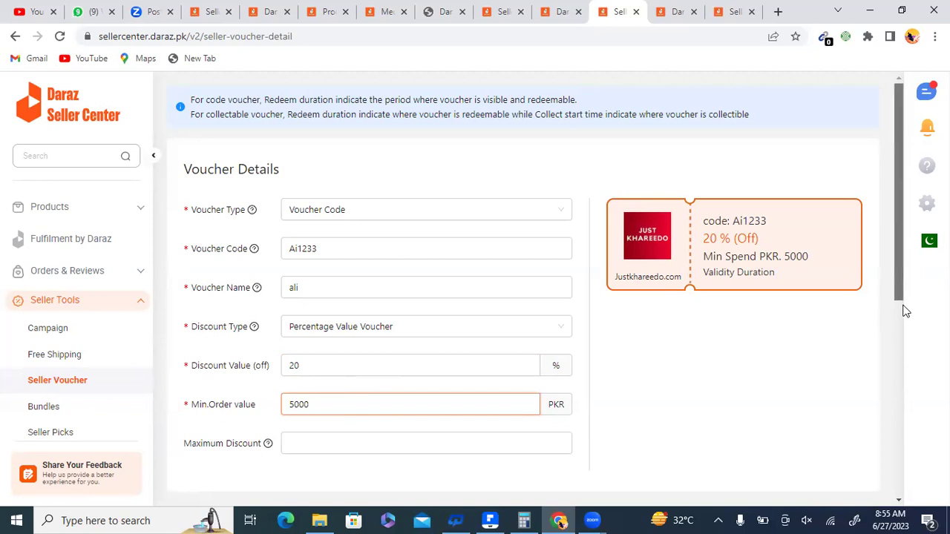
- Enter 10000 as the voucher's Maximum Discount
scroll(473, 407, down, 1)
click(470, 412)
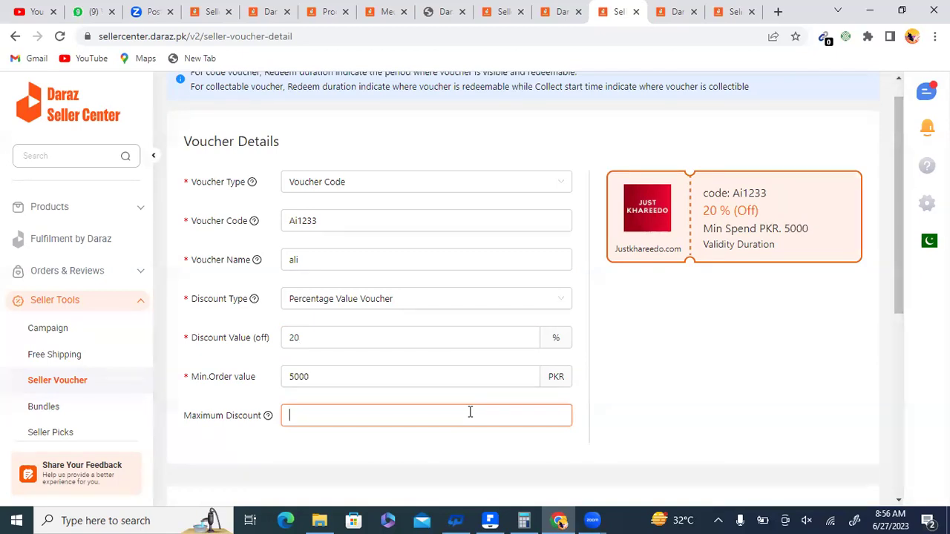
text(10000)
scroll(470, 412, up, 1)
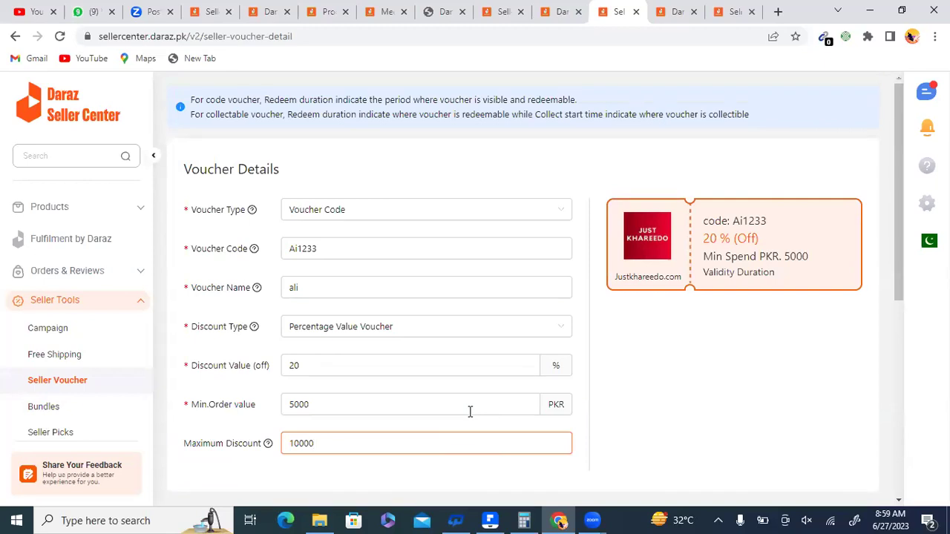
click(444, 210)
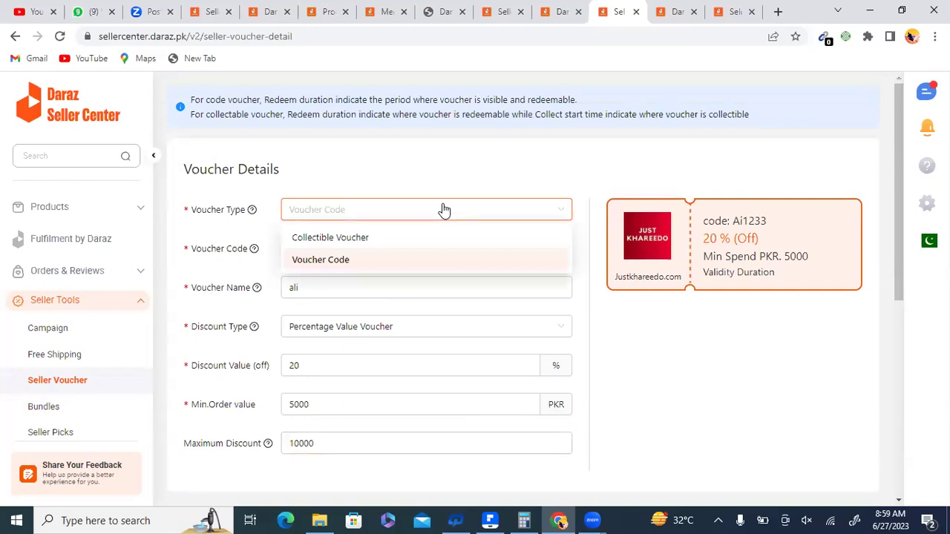
click(444, 210)
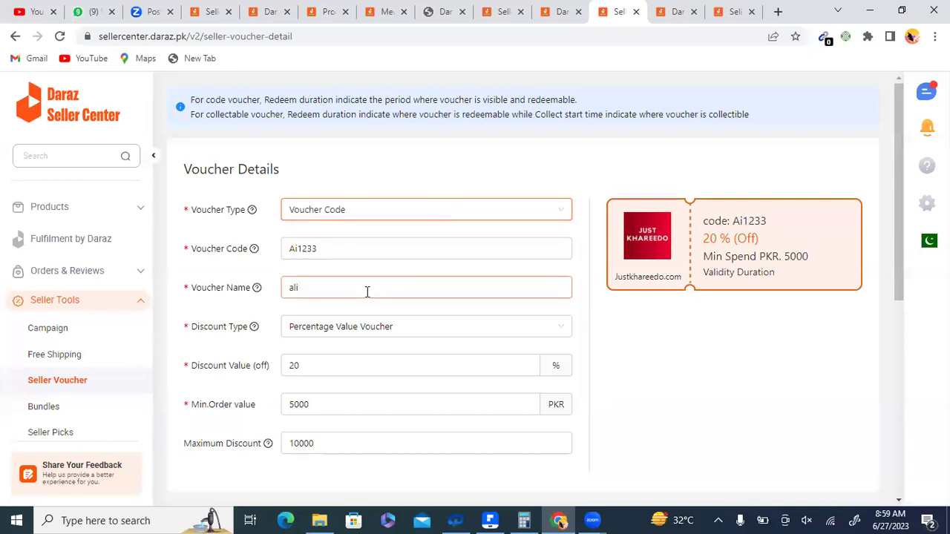
click(451, 329)
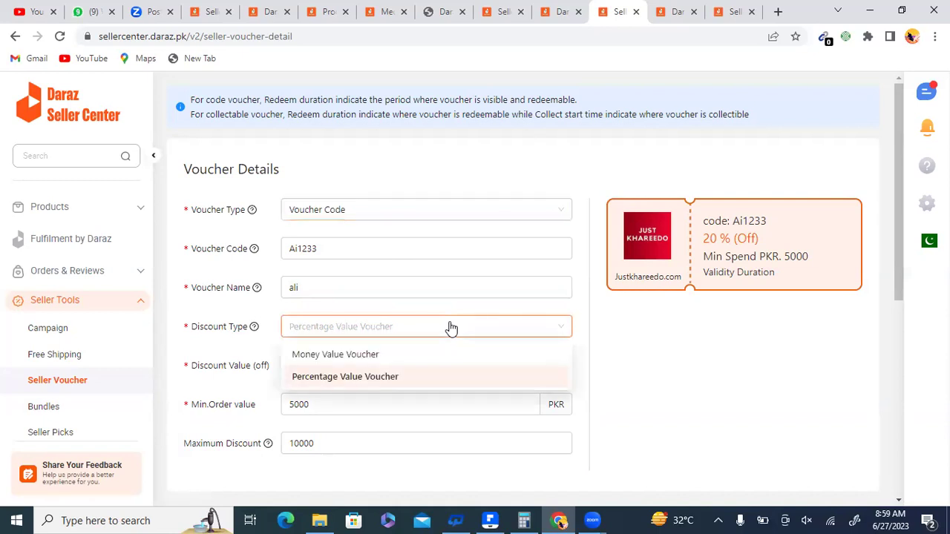
click(709, 380)
click(364, 361)
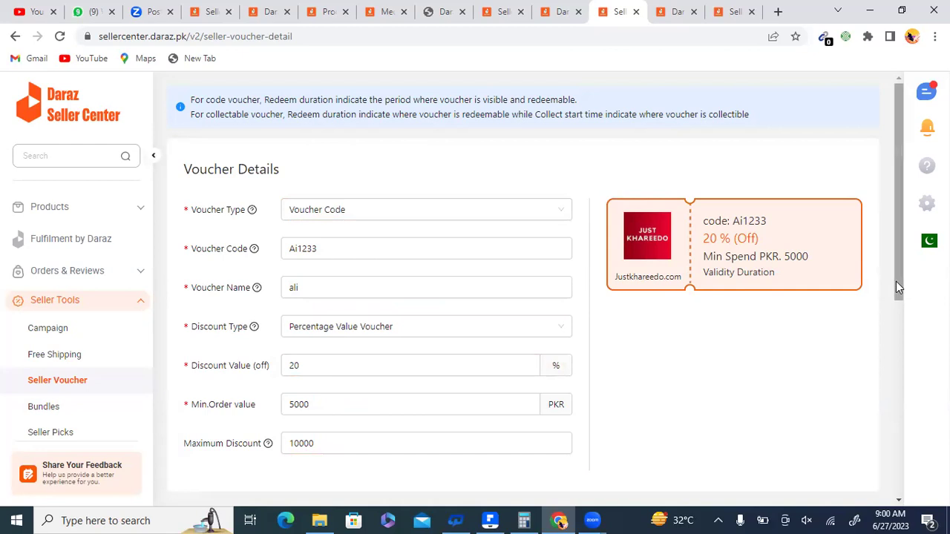
- Set the voucher's redeem duration from 28 June to 1 July 2023
scroll(896, 282, down, 2)
scroll(885, 401, down, 3)
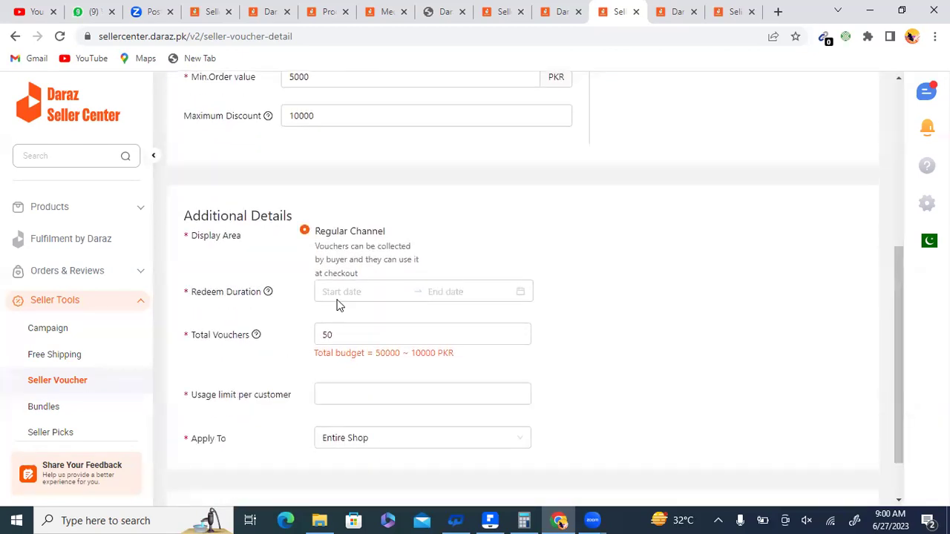
click(352, 291)
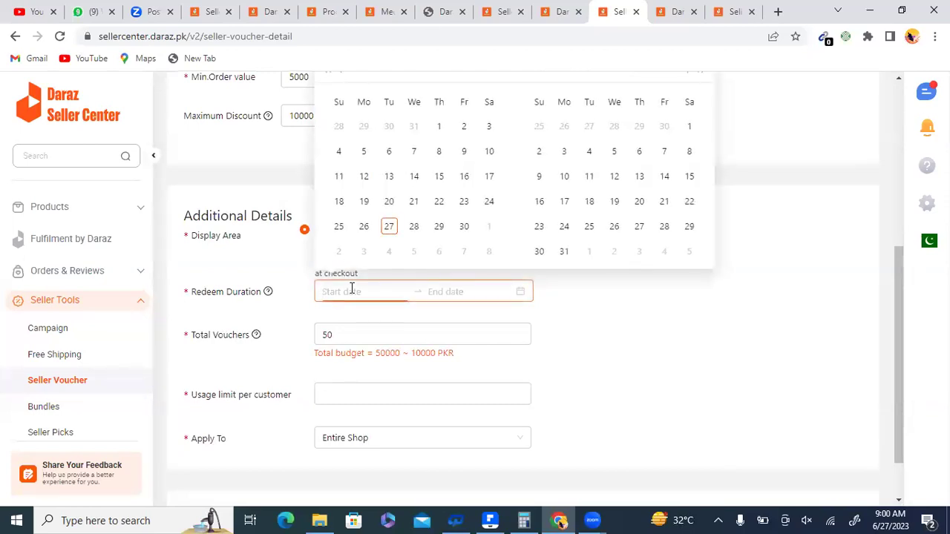
click(409, 232)
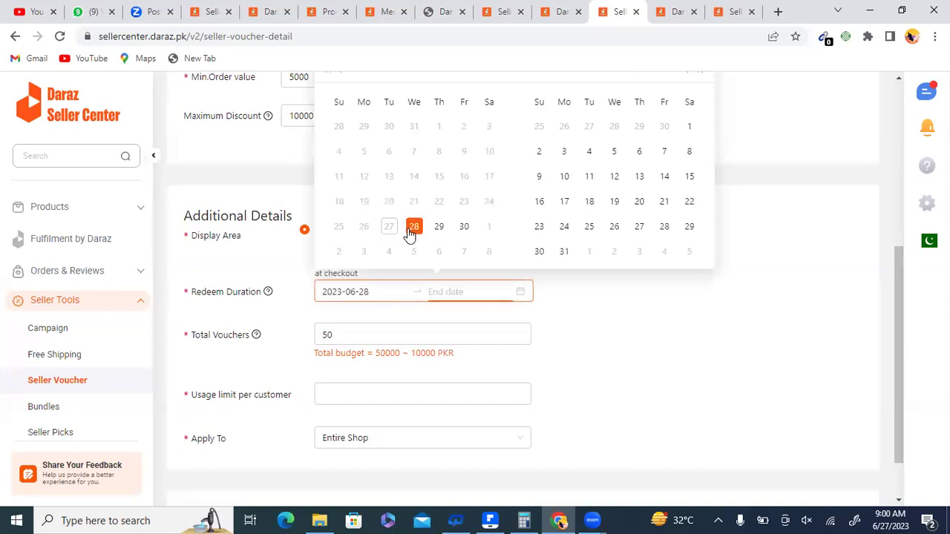
click(490, 234)
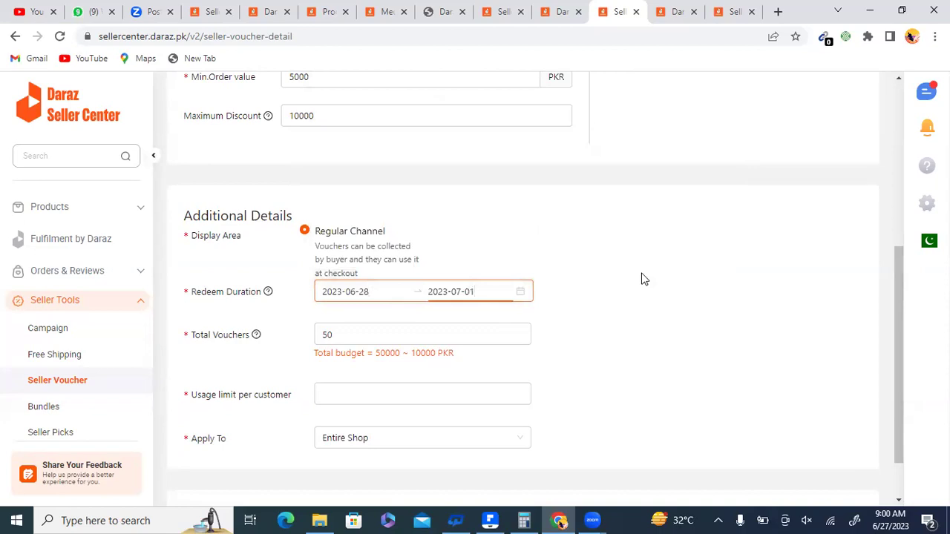
click(443, 322)
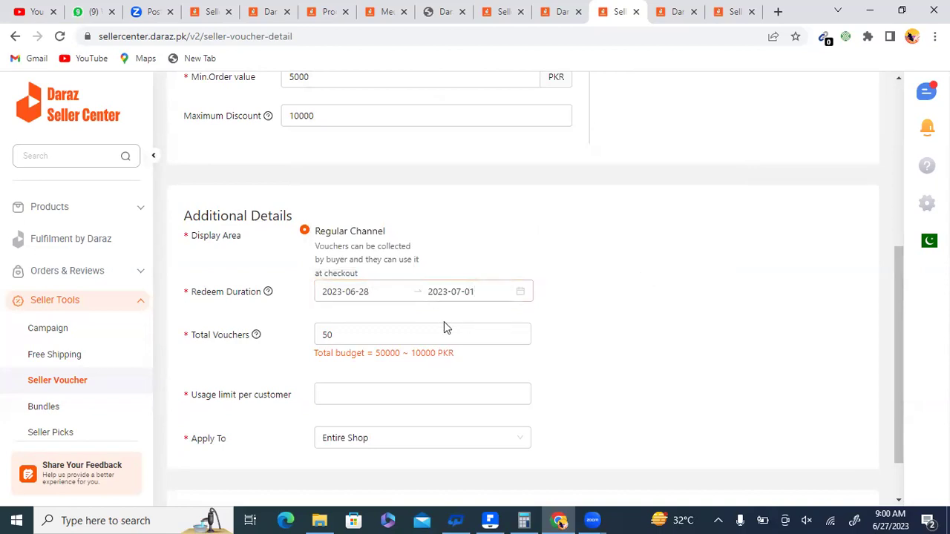
- Change Total Vouchers from 50 to 100 and set the per-customer usage limit to 2
click(416, 332)
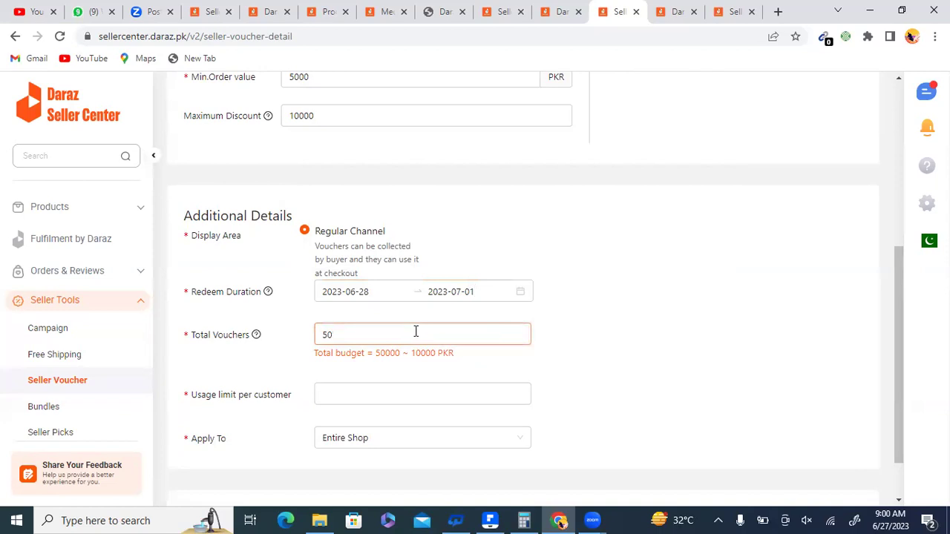
key(BackSpace)
key(BackSpace)
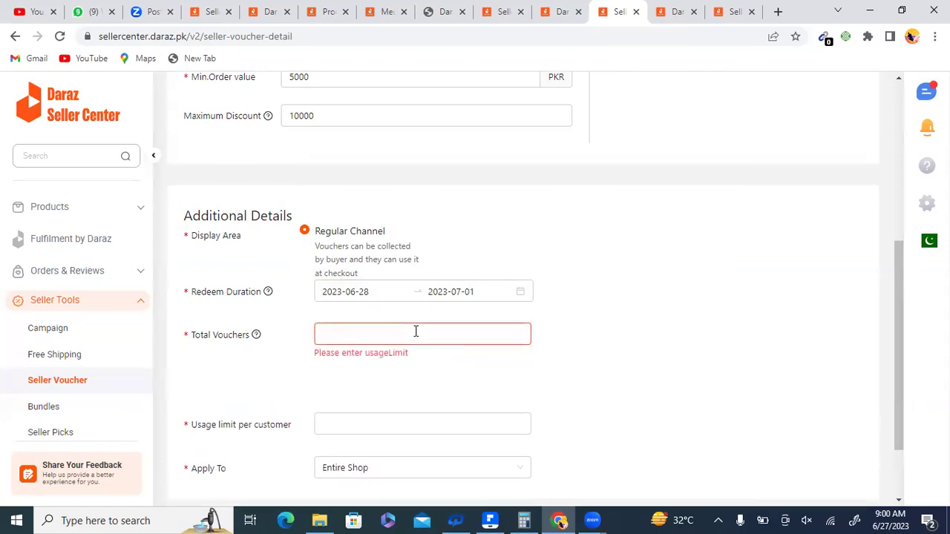
text(100)
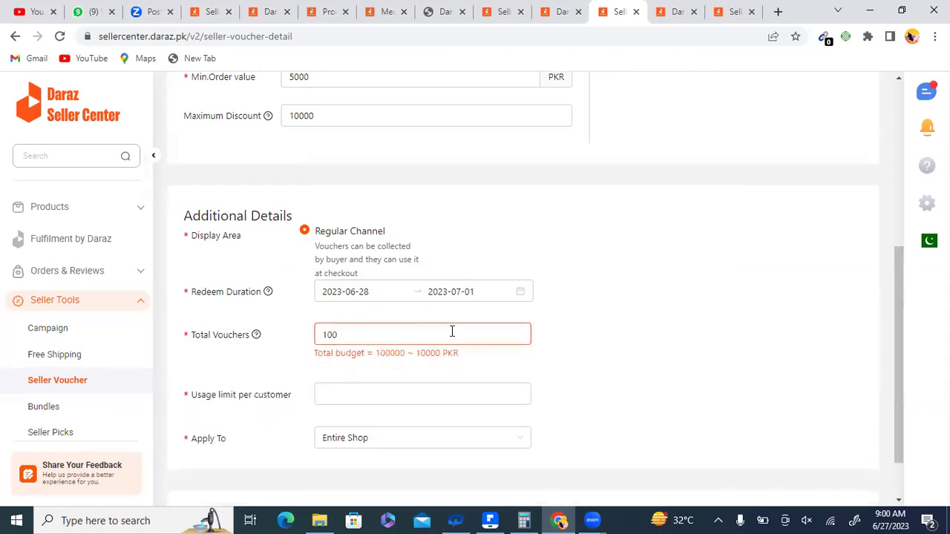
key(Tab)
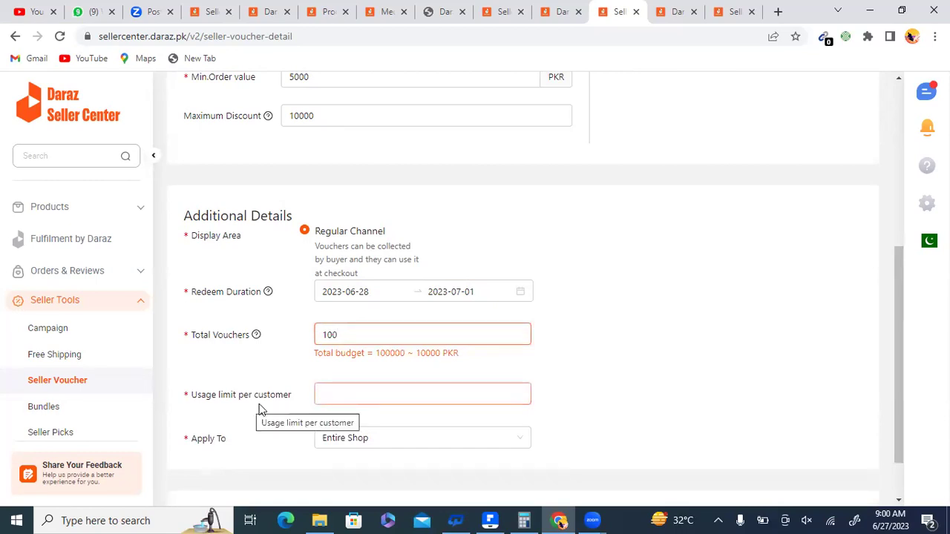
click(338, 397)
text(2)
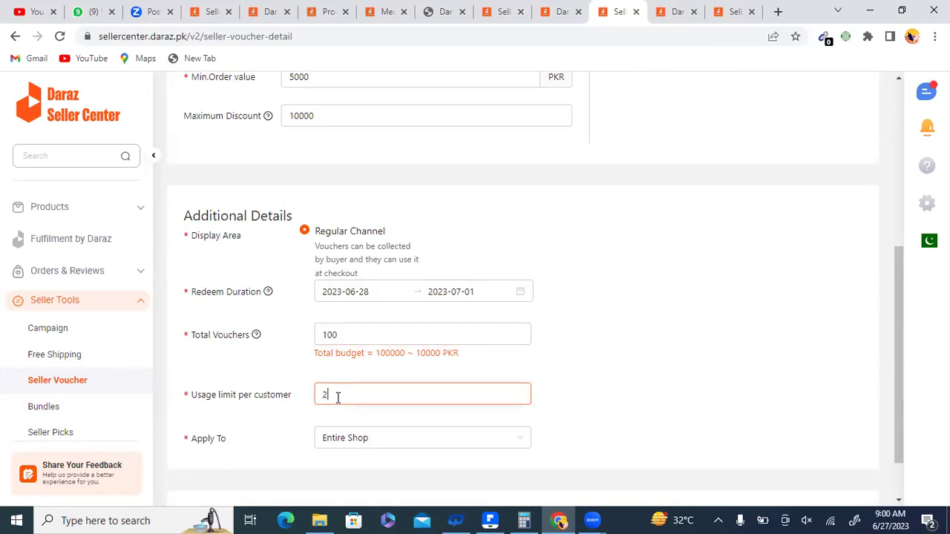
click(644, 285)
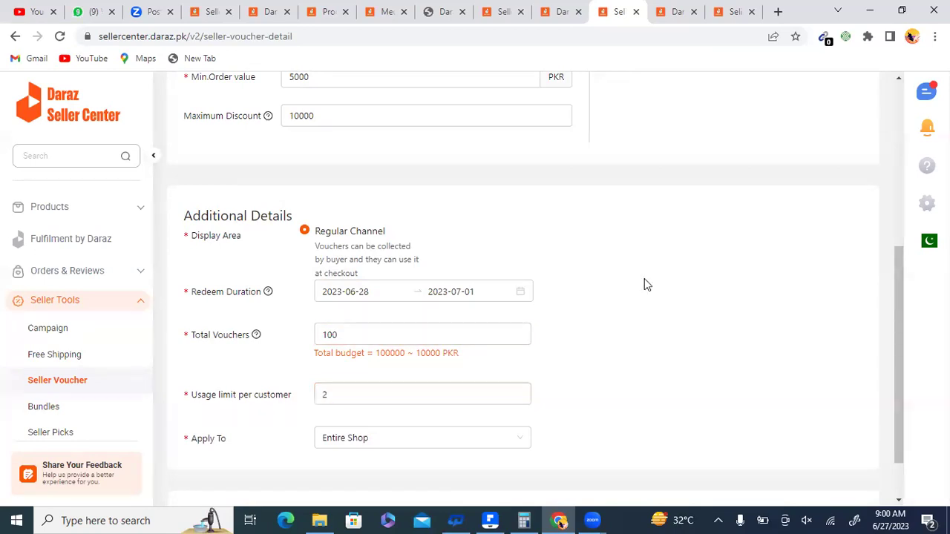
scroll(896, 307, down, 1)
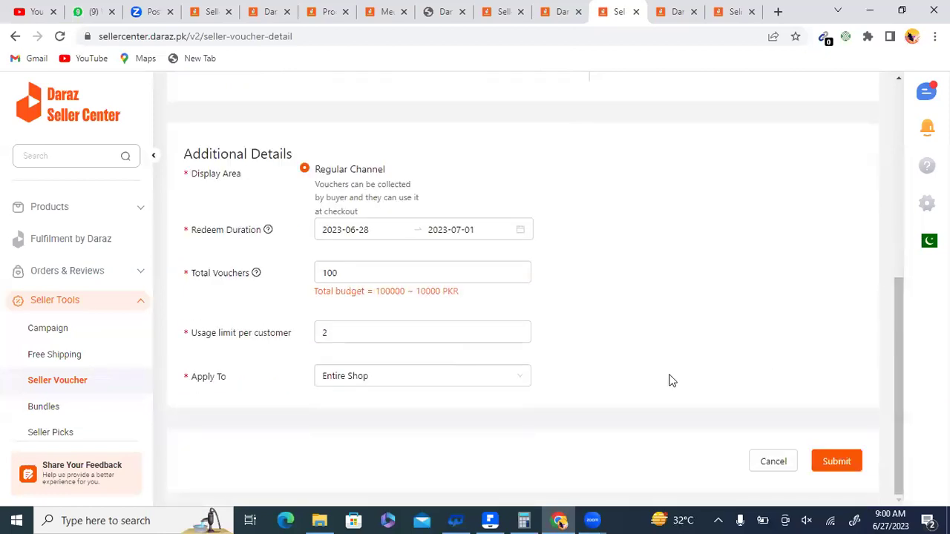
click(520, 381)
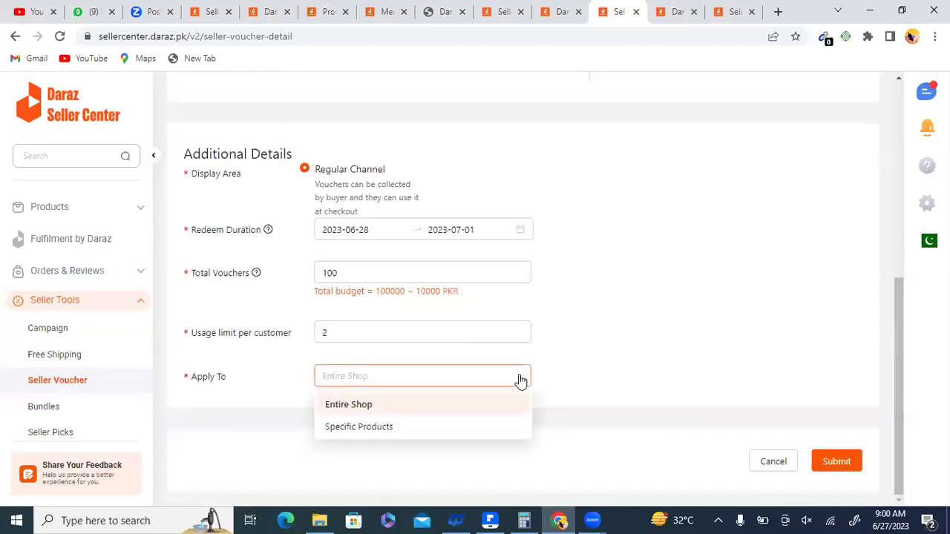
- Try Specific Products, then set the voucher back to apply to the Entire Shop
click(384, 429)
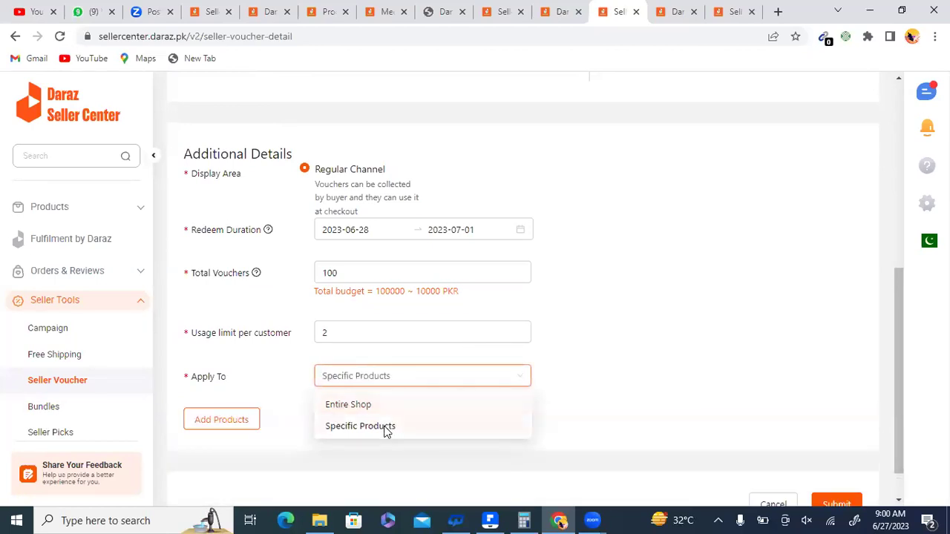
click(239, 431)
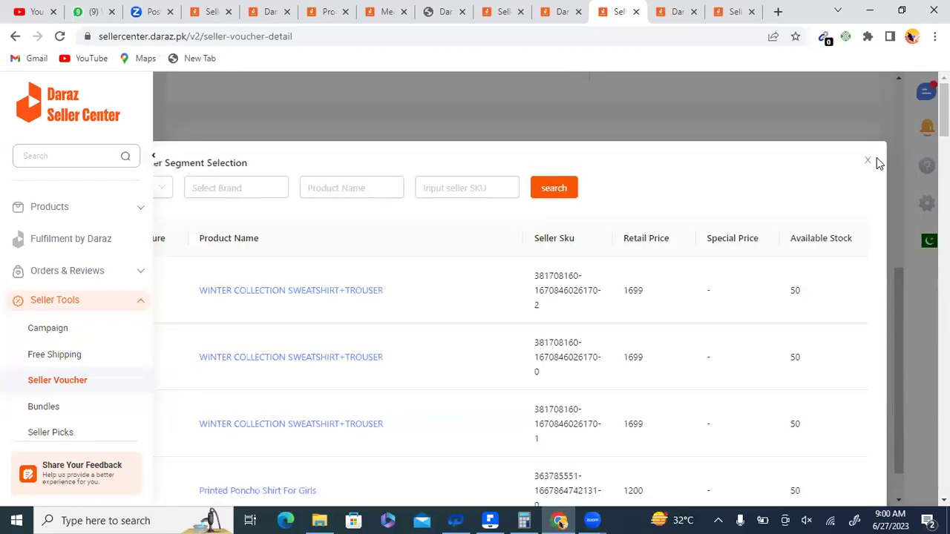
click(869, 163)
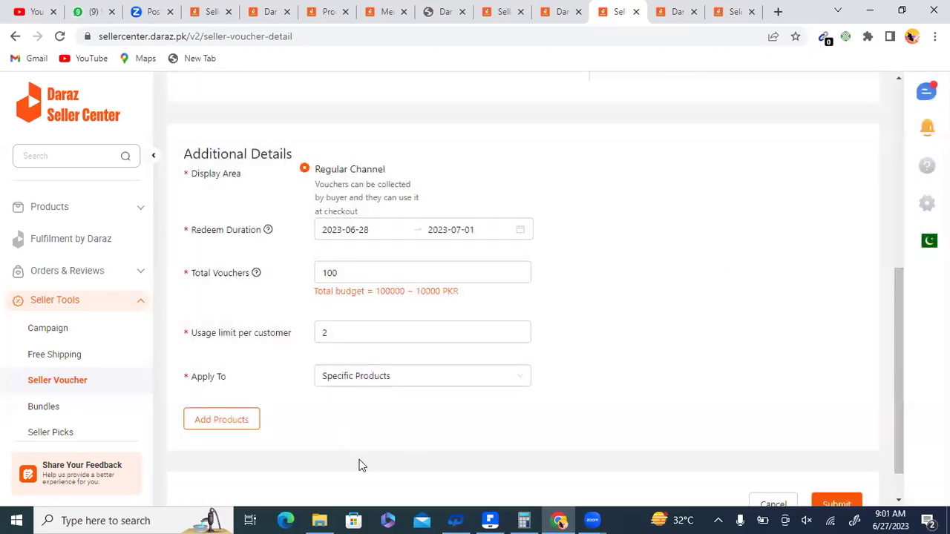
click(390, 381)
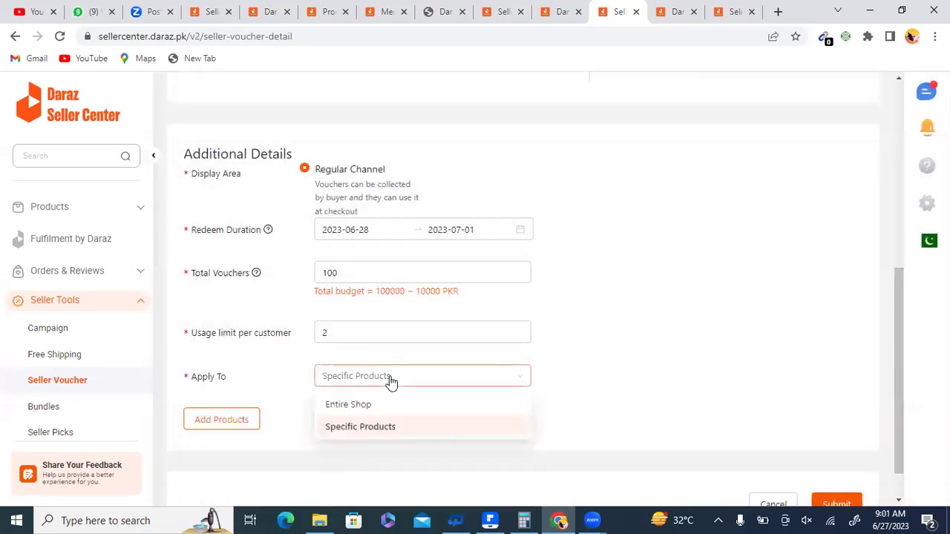
click(353, 411)
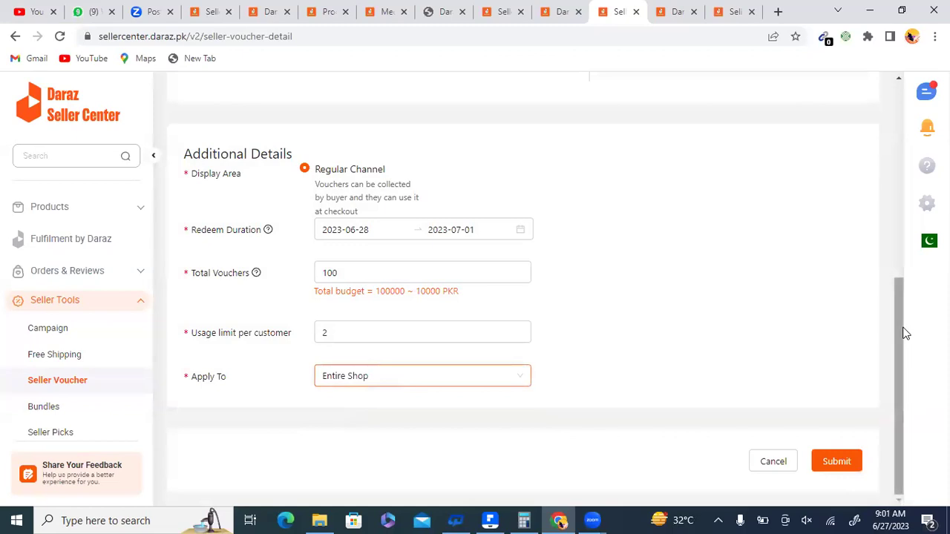
drag(897, 292, 896, 92)
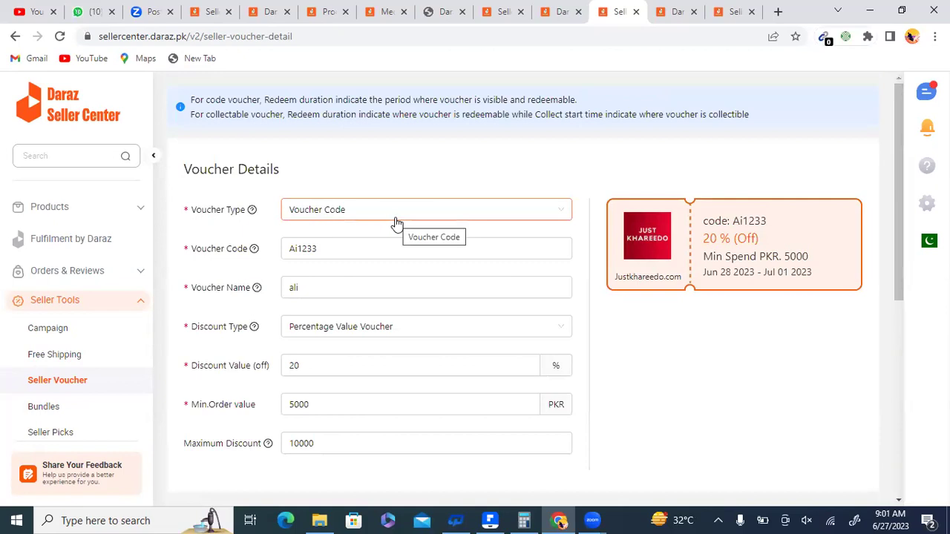
- Load the daraz.pk storefront in a new browser tab
click(779, 12)
text(daraz)
key(Return)
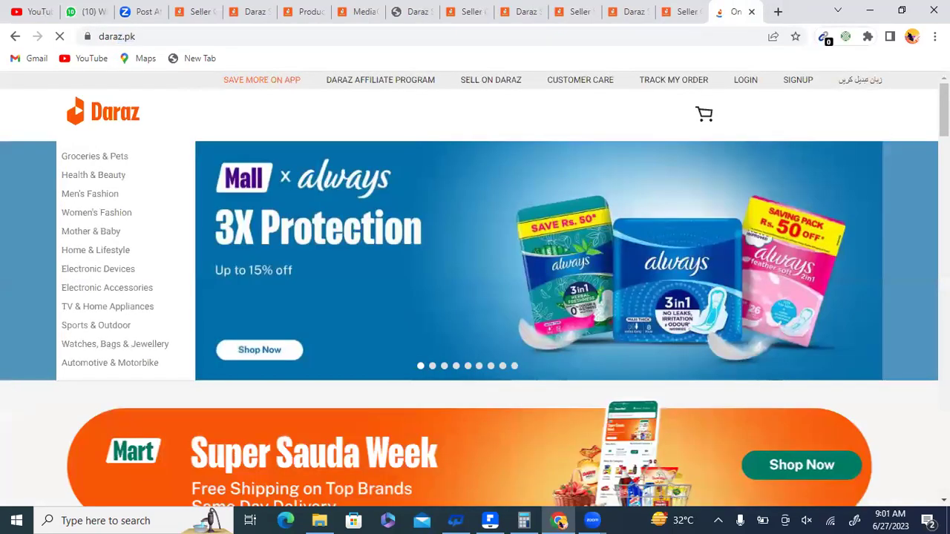
- Dismiss the Daz friends prompt and open the Flash Sale Motorcycle Seat Cushion Cover
scroll(475, 297, down, 5)
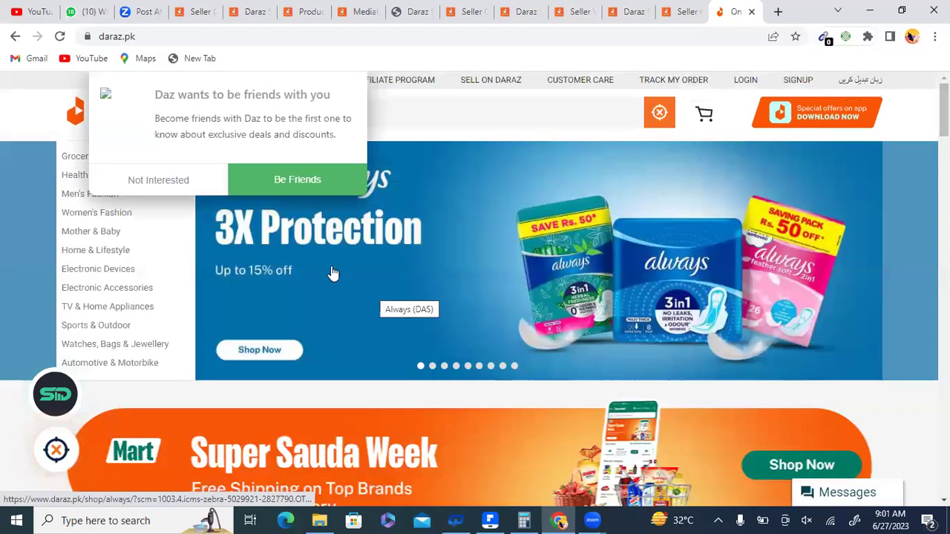
click(176, 180)
mouse_move(173, 183)
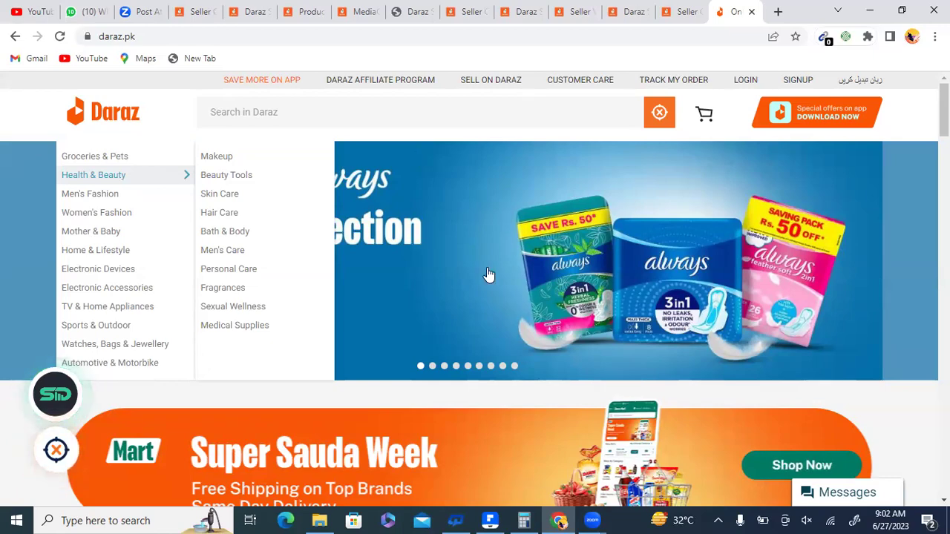
scroll(475, 325, down, 5)
scroll(475, 325, down, 5)
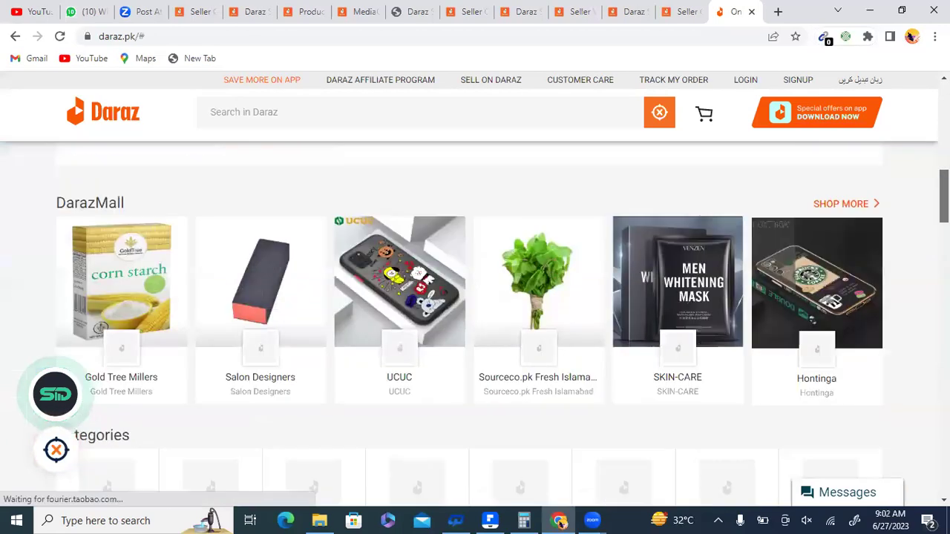
scroll(776, 297, up, 6)
scroll(479, 335, down, 2)
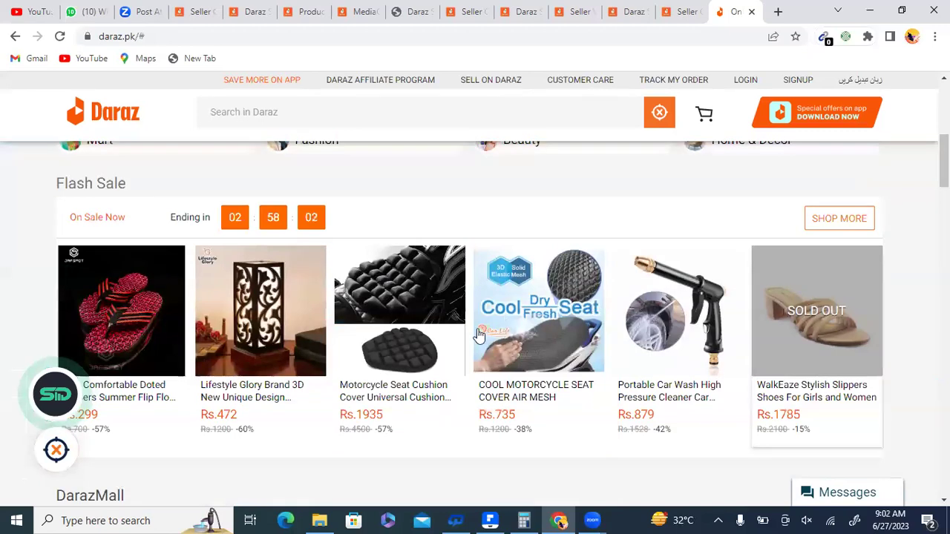
click(403, 332)
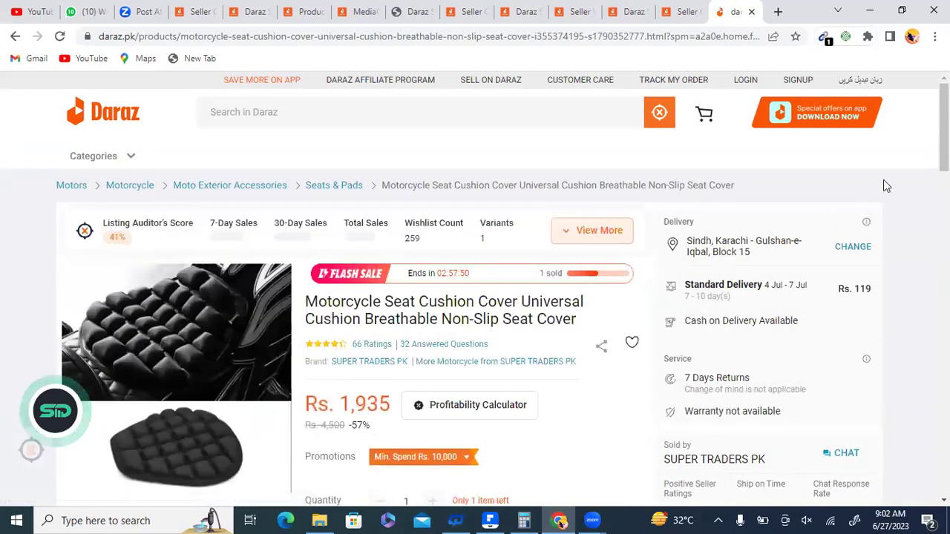
- Try buying the seat cushion immediately, then dismiss the login popup
scroll(883, 185, down, 2)
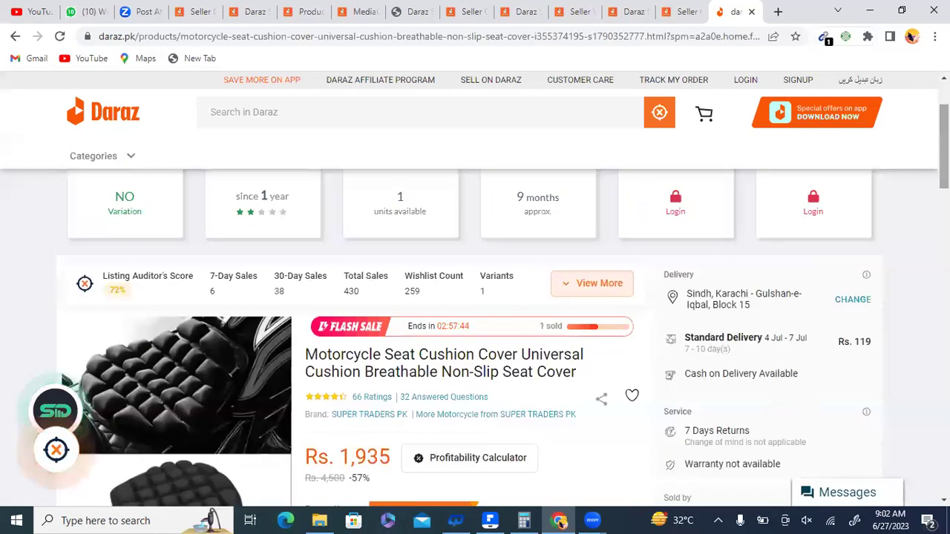
scroll(433, 380, down, 2)
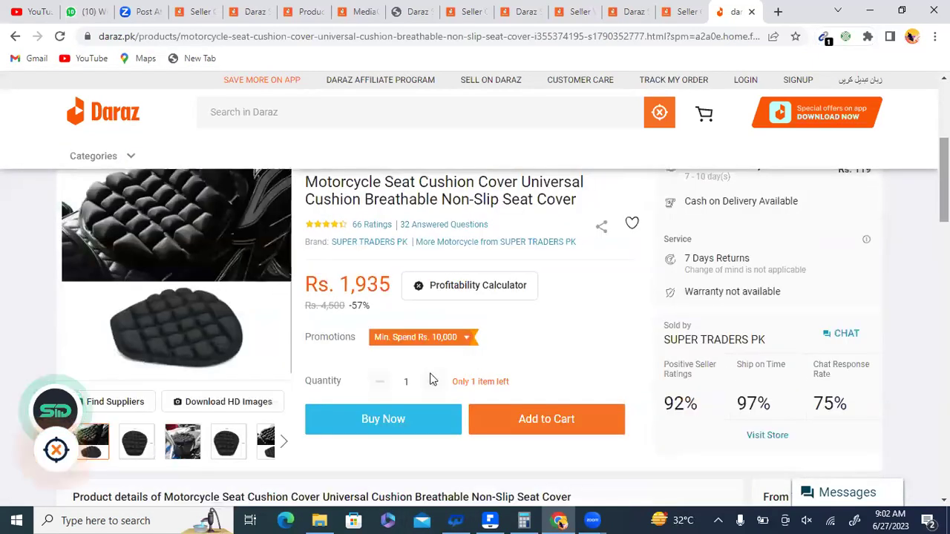
click(374, 418)
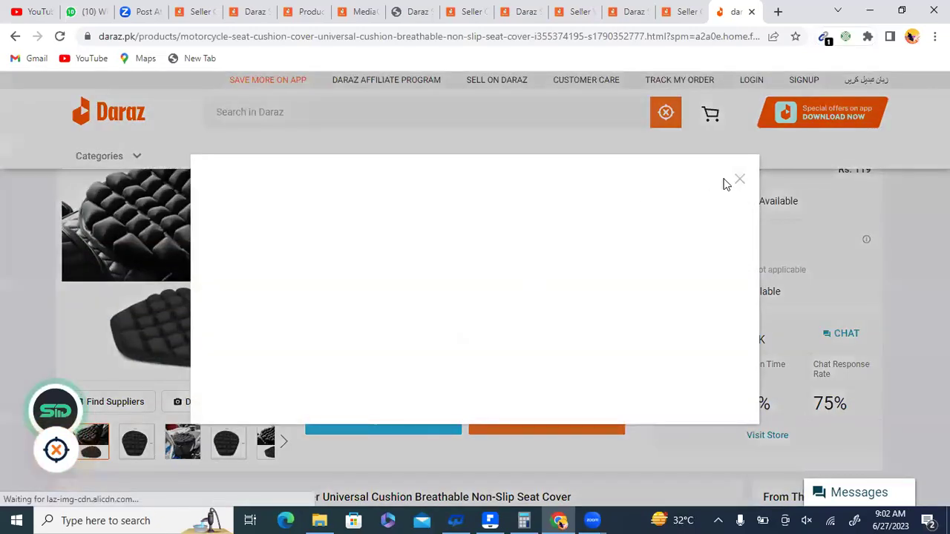
click(739, 181)
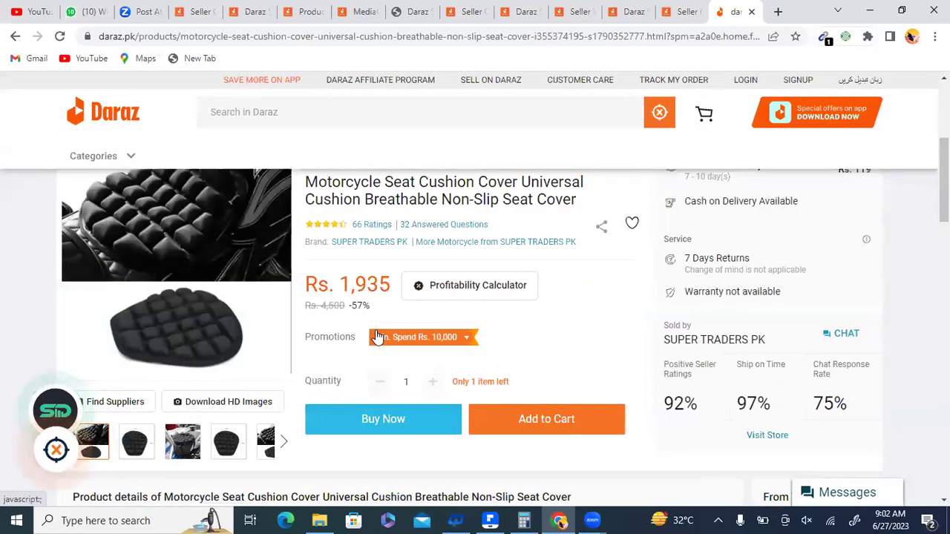
scroll(376, 334, up, 4)
scroll(377, 336, down, 1)
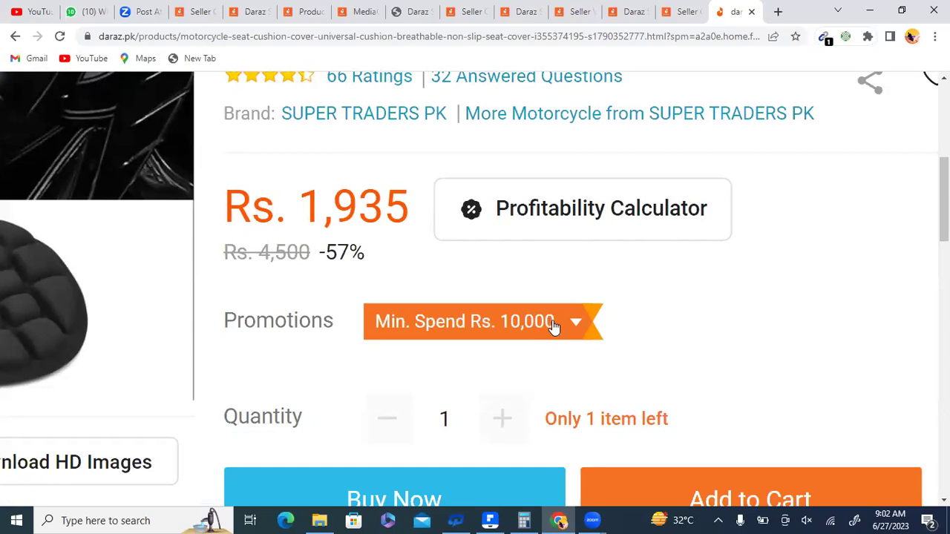
- Reveal the product's promotion vouchers and collect the Rs. 100 Off store voucher
click(576, 327)
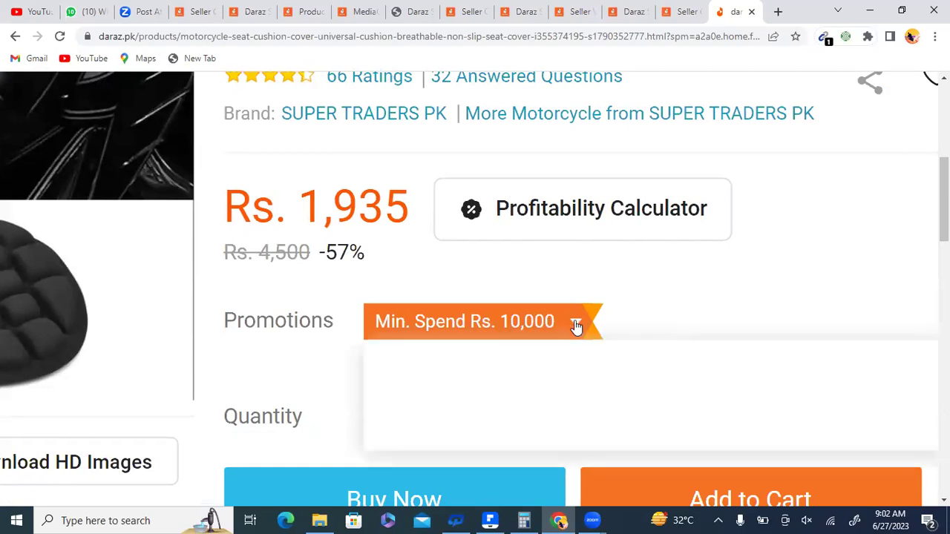
scroll(577, 327, down, 1)
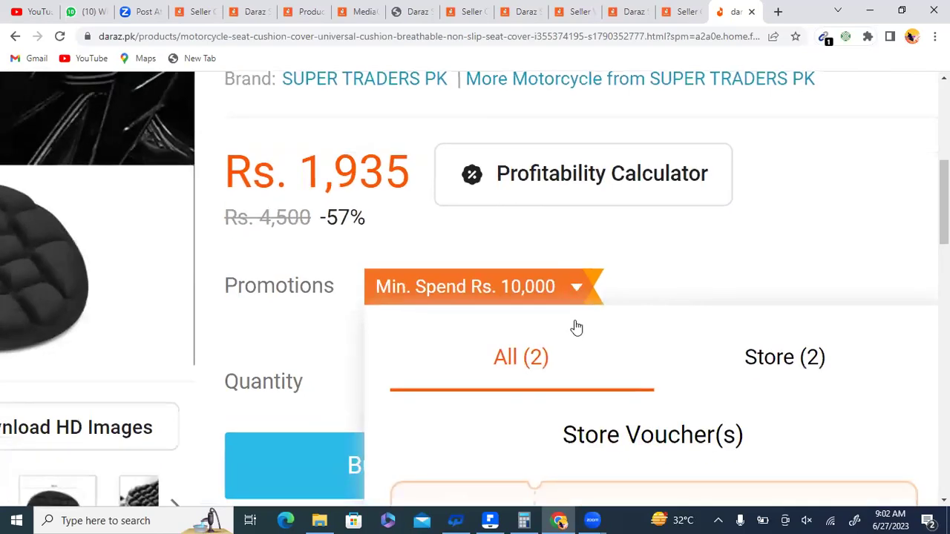
scroll(576, 327, down, 3)
scroll(576, 327, down, 3)
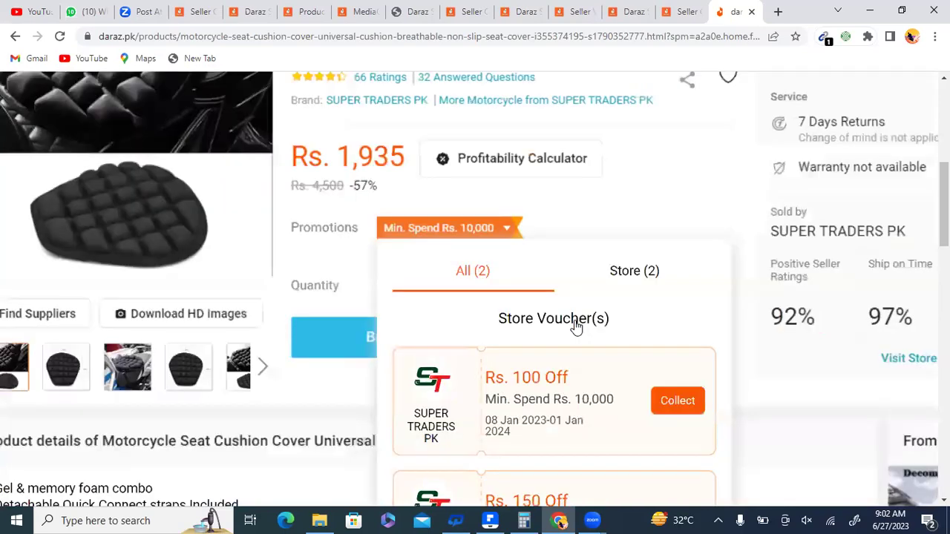
scroll(576, 326, down, 1)
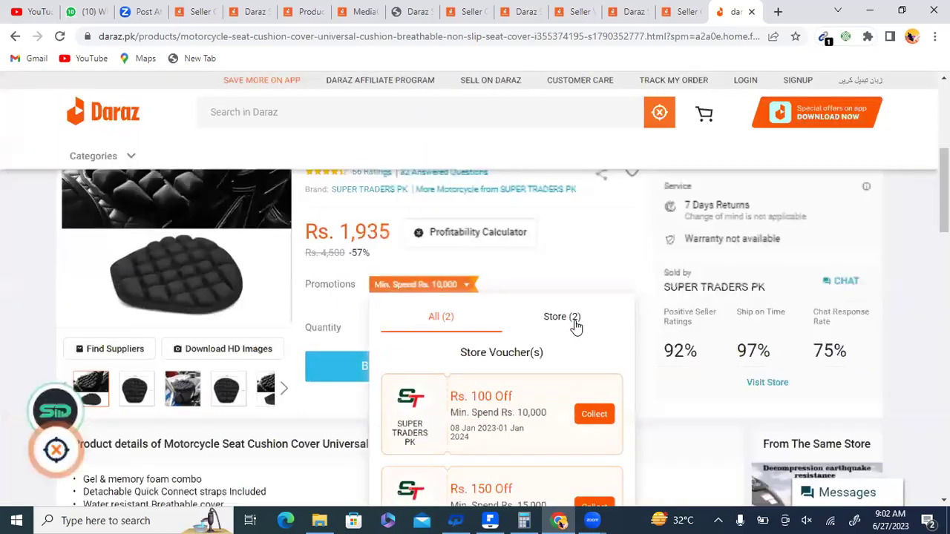
scroll(576, 327, down, 2)
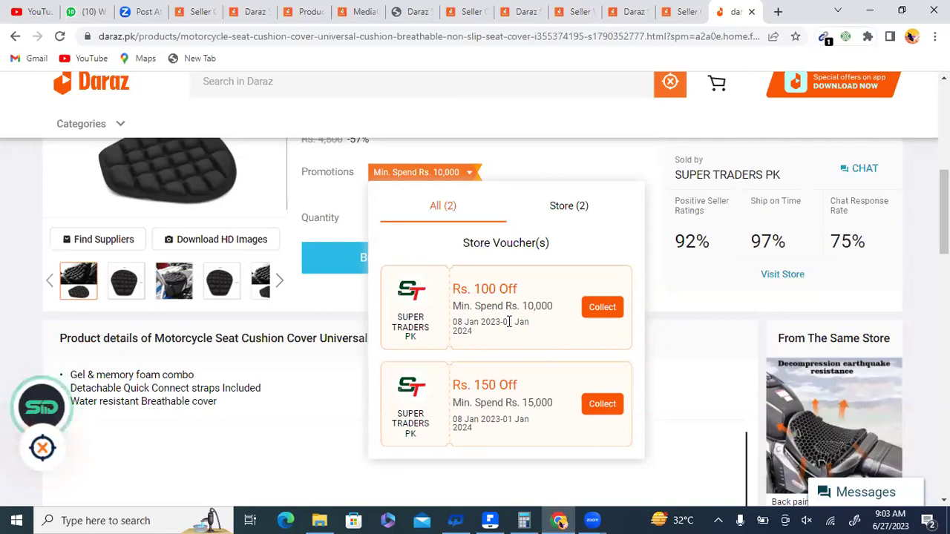
click(594, 316)
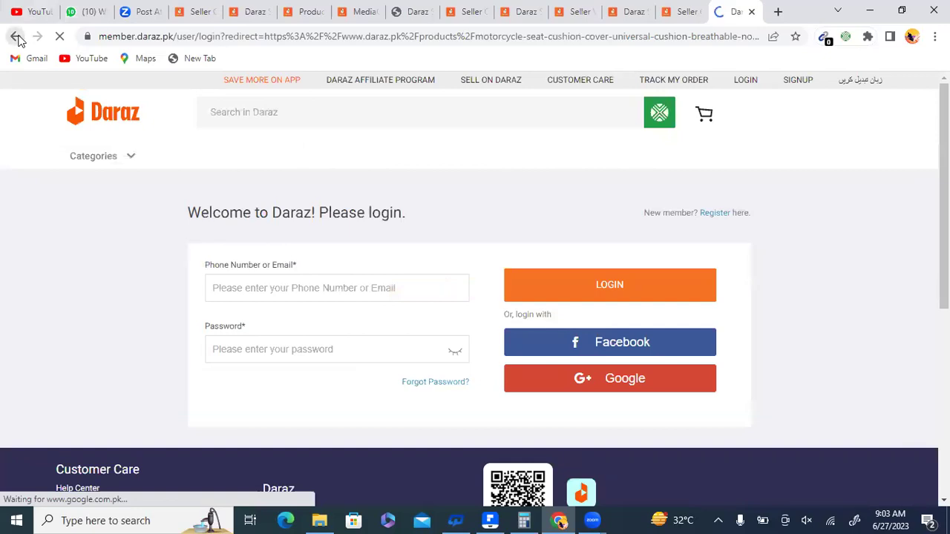
- Go back from the login page to the seat cushion product page and scroll through it
click(16, 36)
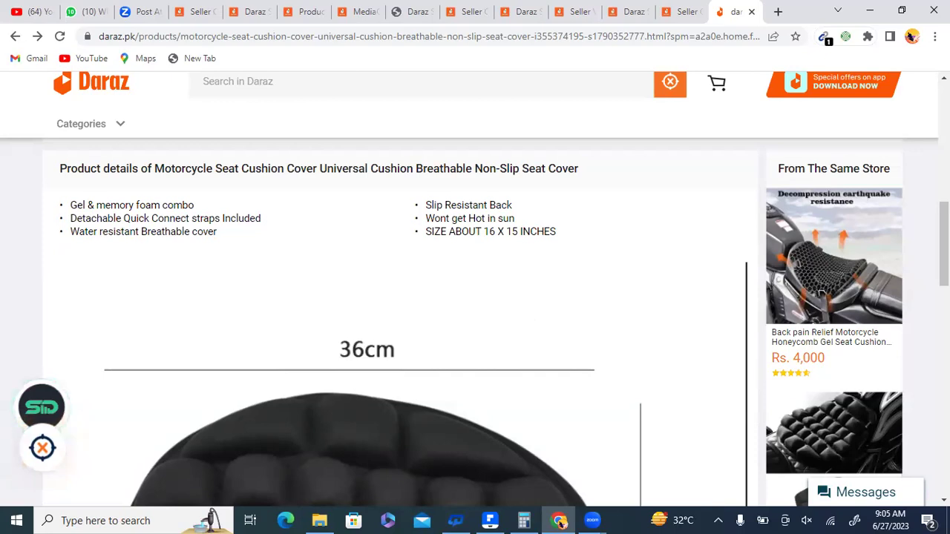
scroll(534, 328, down, 4)
scroll(925, 373, down, 5)
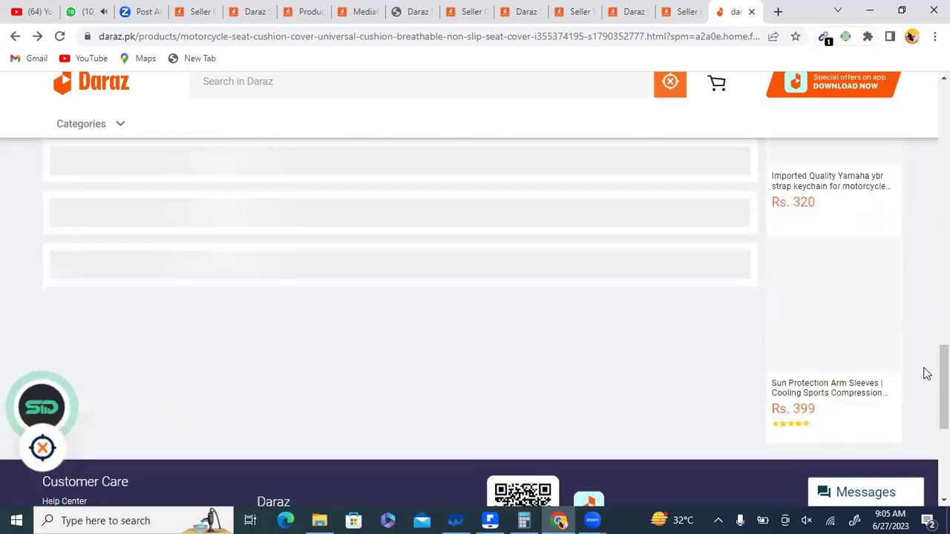
scroll(925, 374, up, 15)
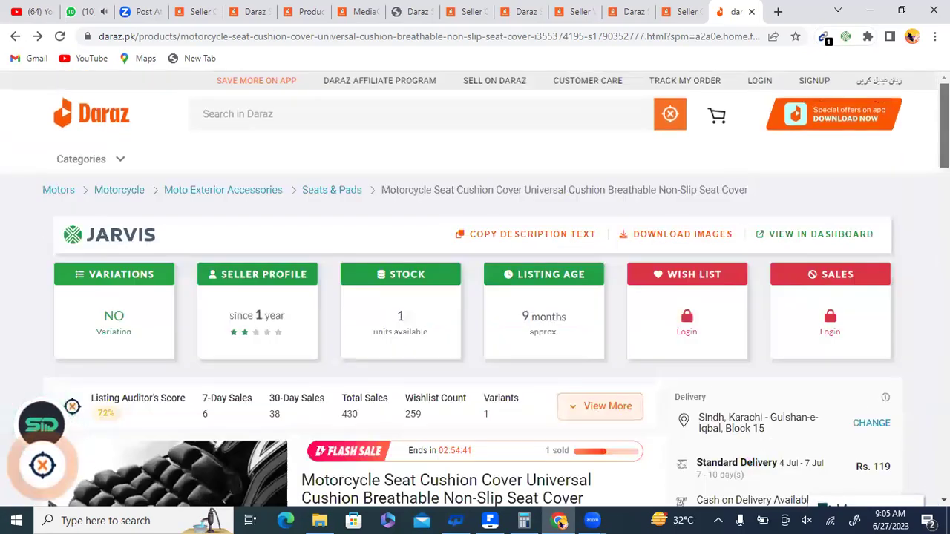
scroll(475, 292, down, 3)
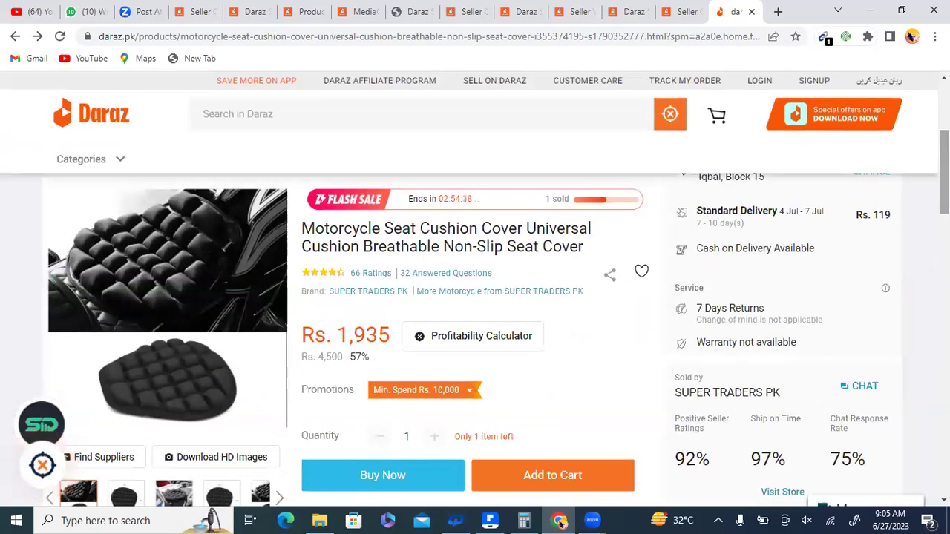
click(468, 391)
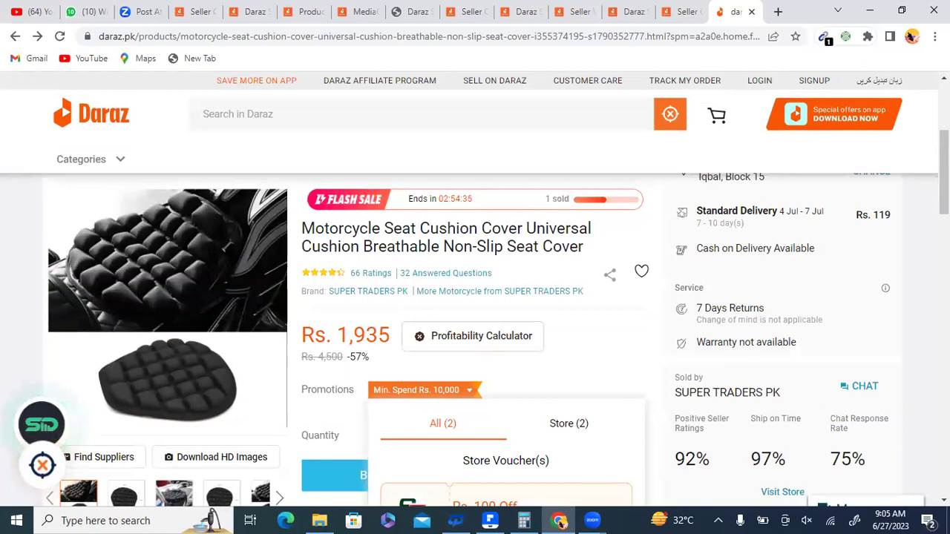
scroll(475, 297, down, 3)
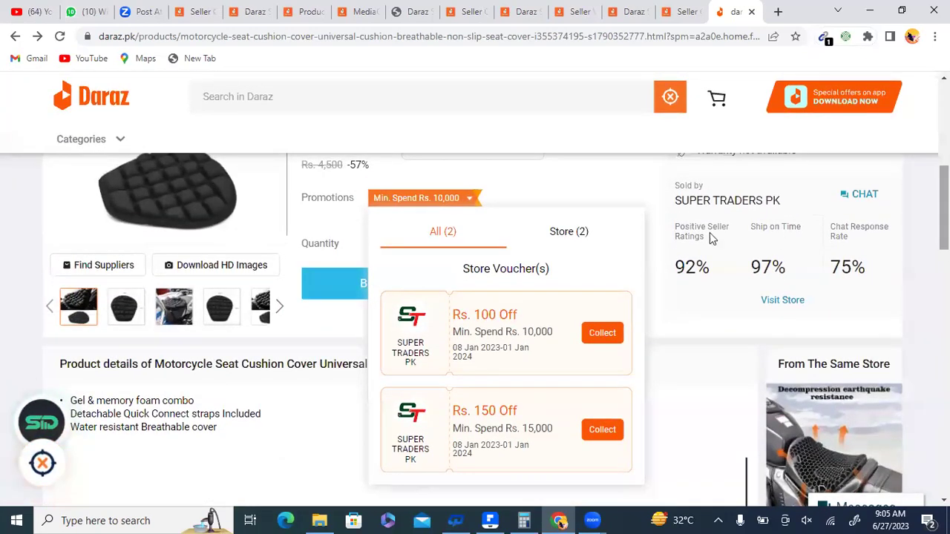
click(571, 245)
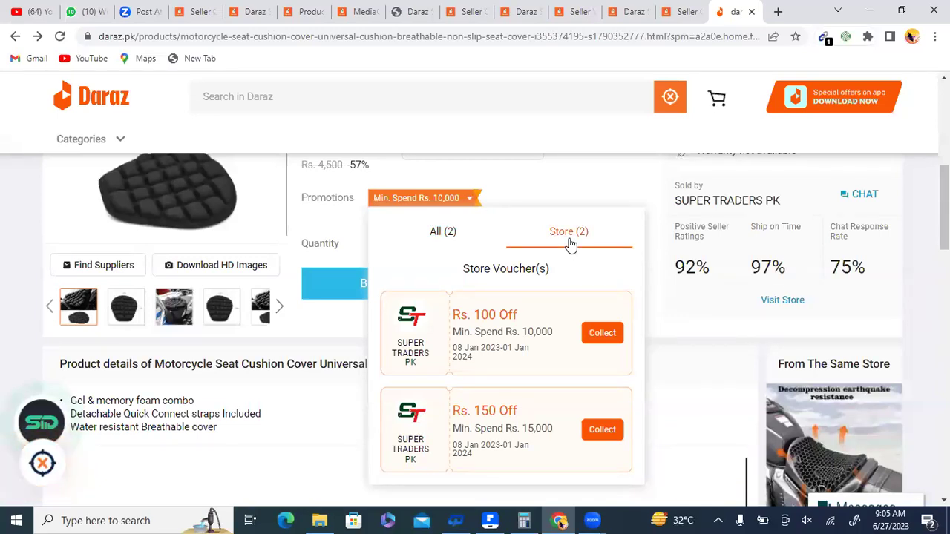
click(924, 264)
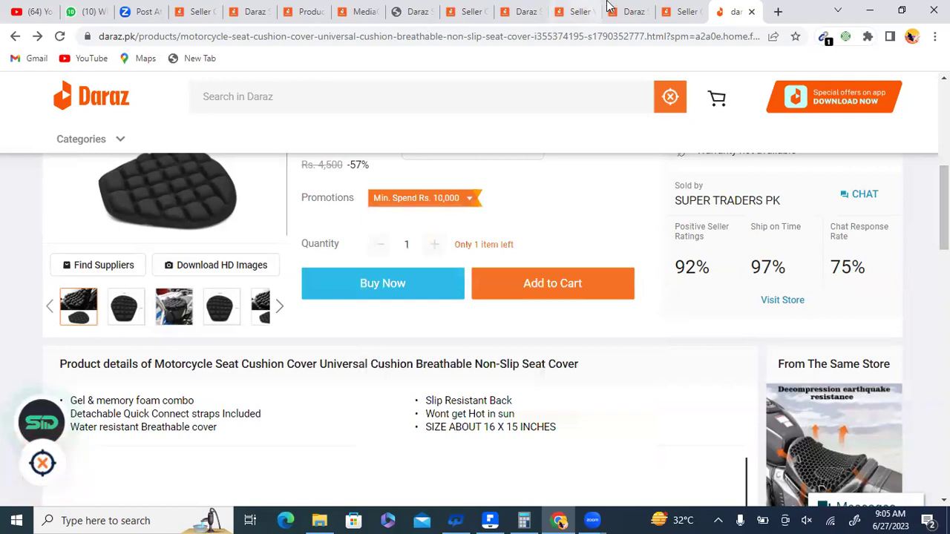
click(629, 9)
- Switch between the Orders Overview and Reviews Management tabs and scroll through the reviews
click(668, 9)
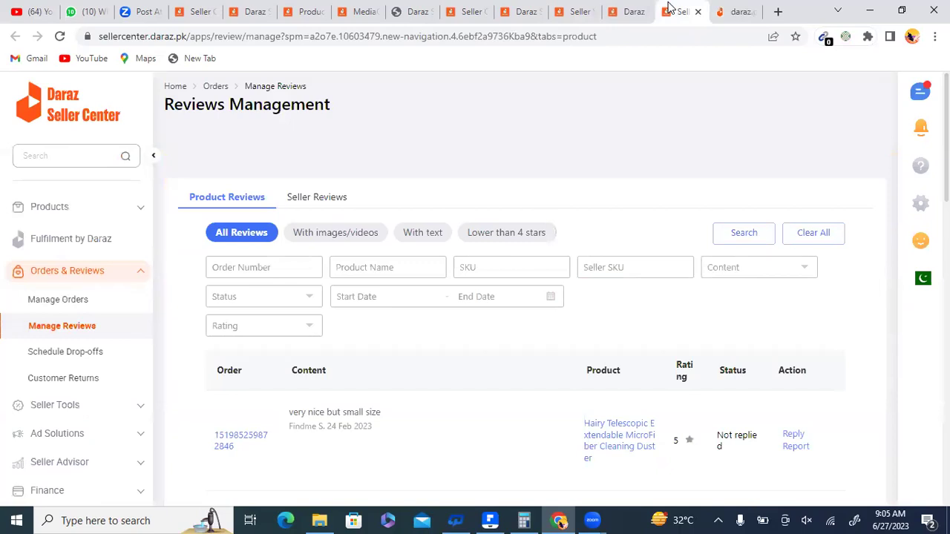
click(632, 7)
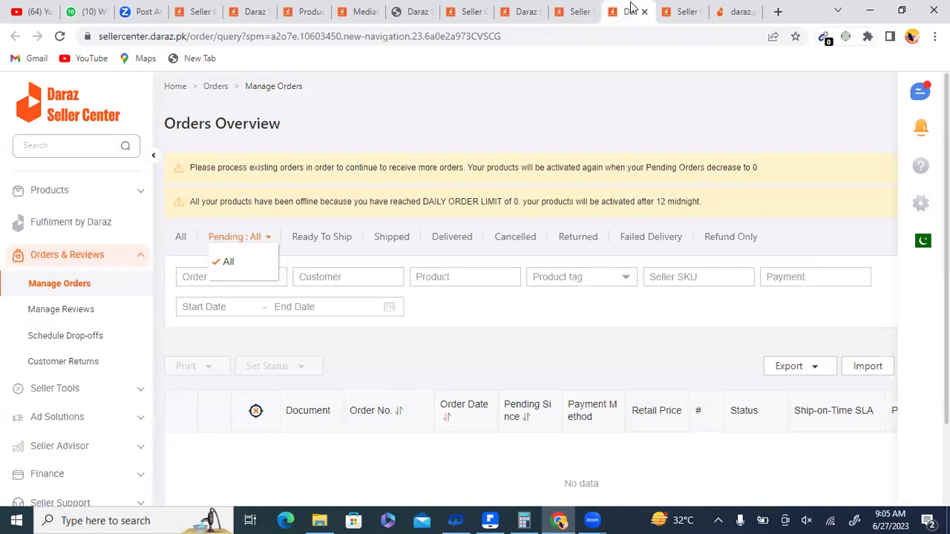
click(668, 10)
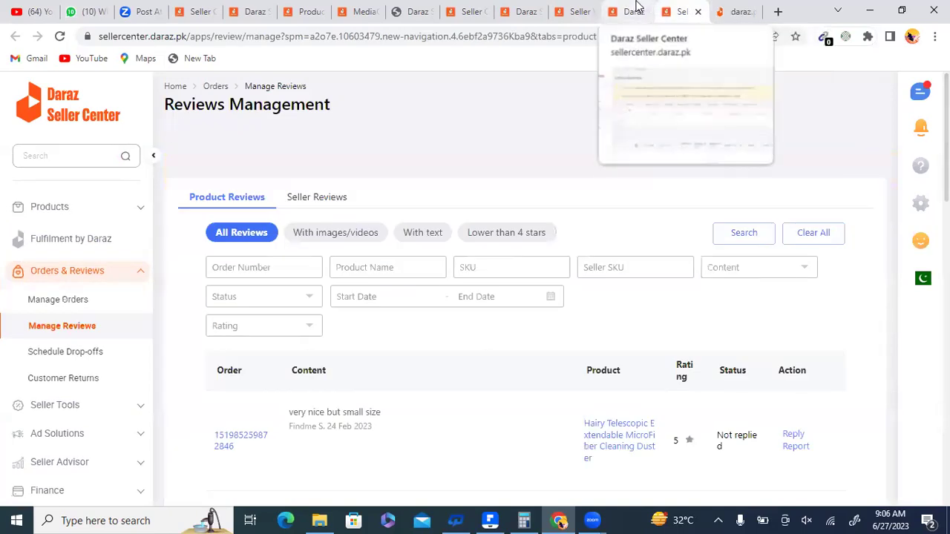
scroll(520, 297, down, 2)
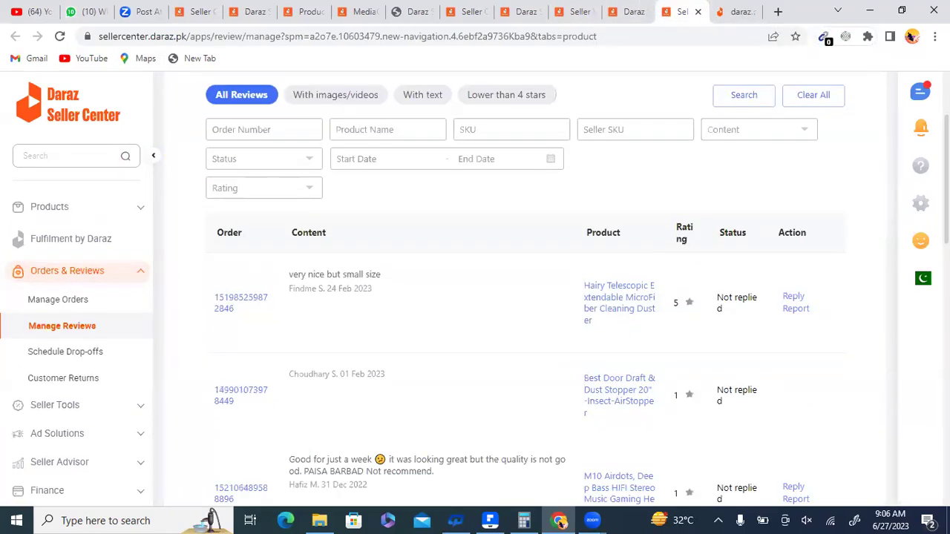
scroll(519, 297, down, 3)
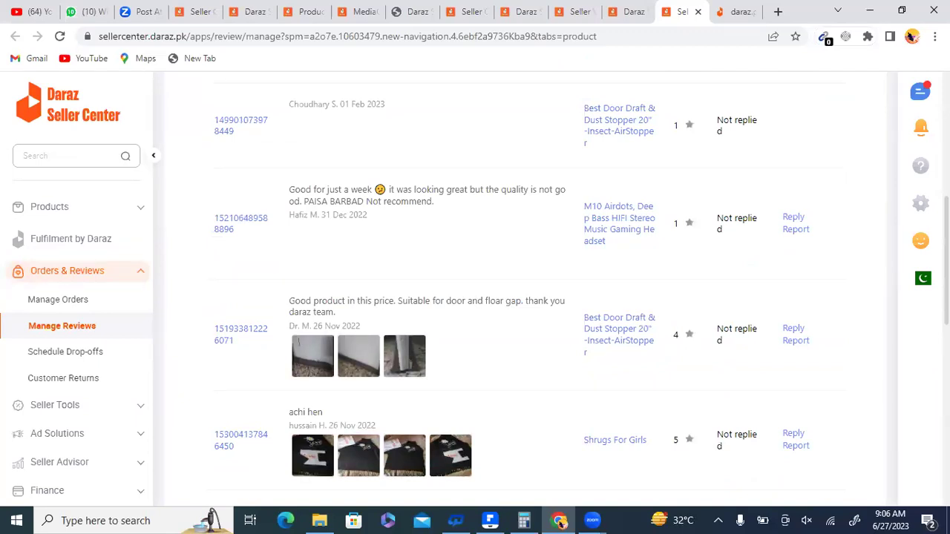
scroll(520, 297, up, 5)
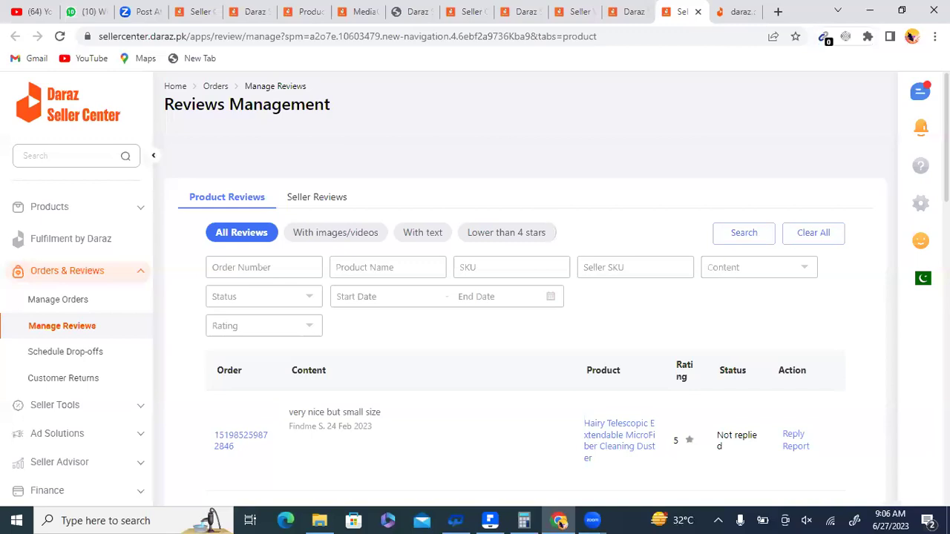
scroll(336, 172, down, 2)
scroll(336, 173, up, 2)
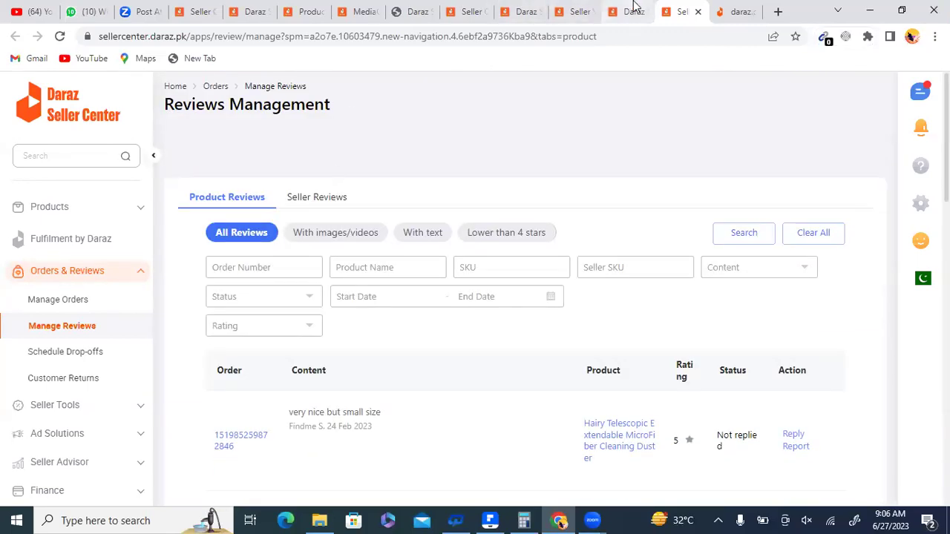
- Move the Orders Overview tab one place right and return to the Voucher Details tab
click(632, 9)
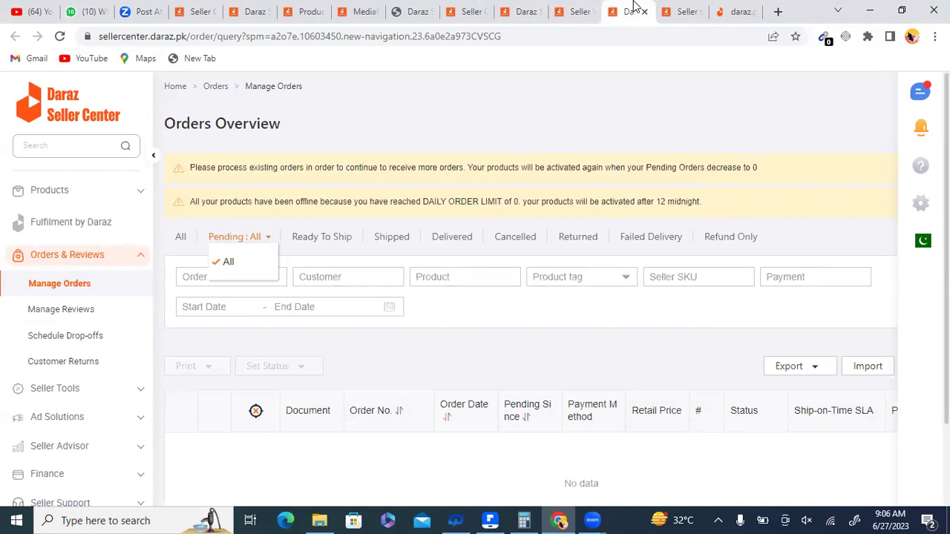
click(689, 8)
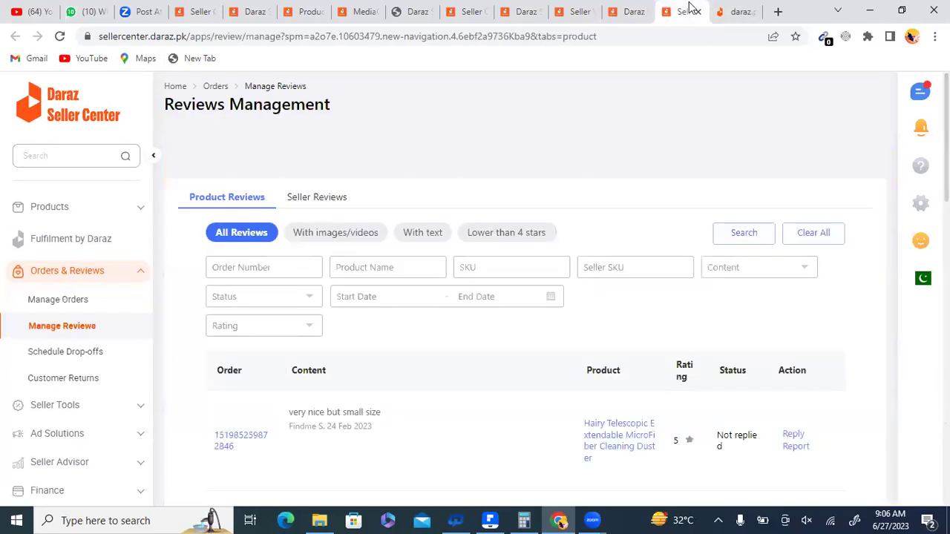
click(729, 9)
drag(624, 9, 648, 6)
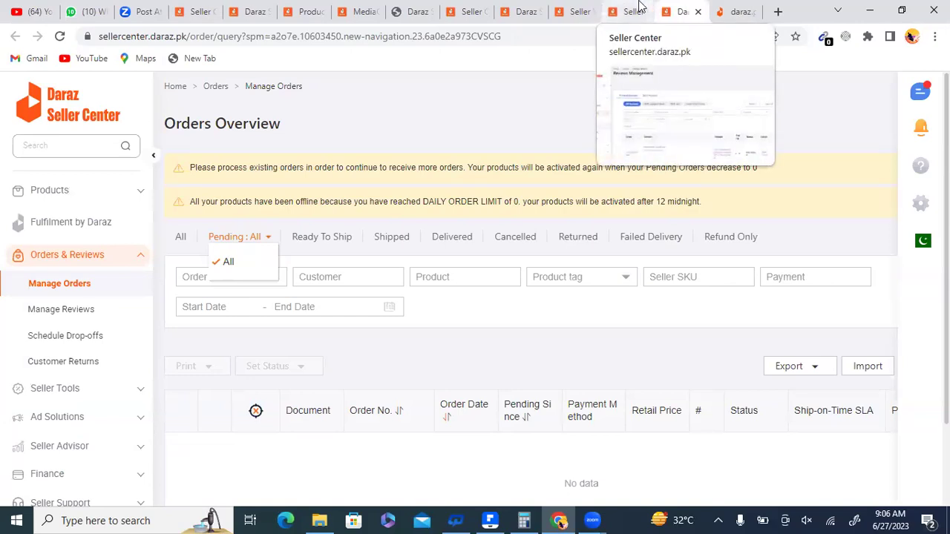
click(641, 7)
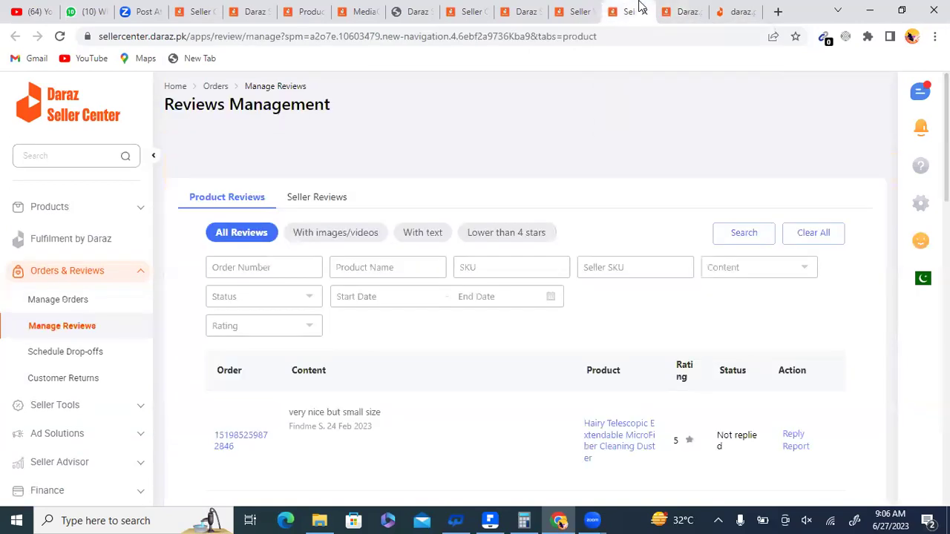
click(583, 12)
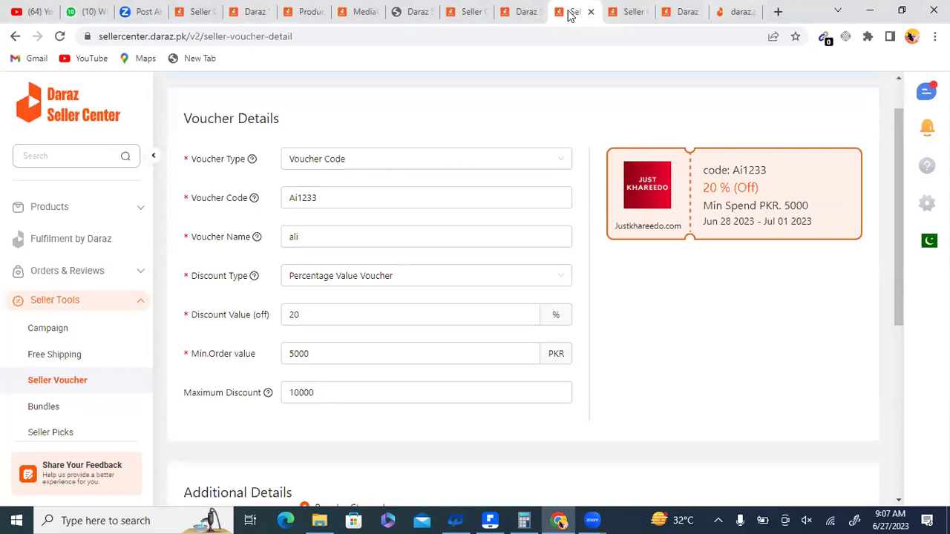
- Set the voucher type to Collectible Voucher and name the voucher 'ali'
click(394, 203)
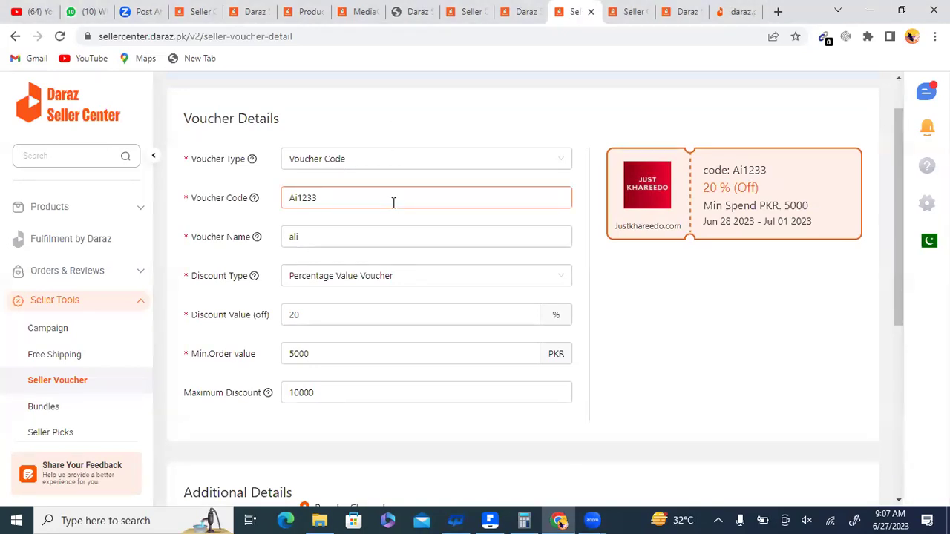
click(425, 167)
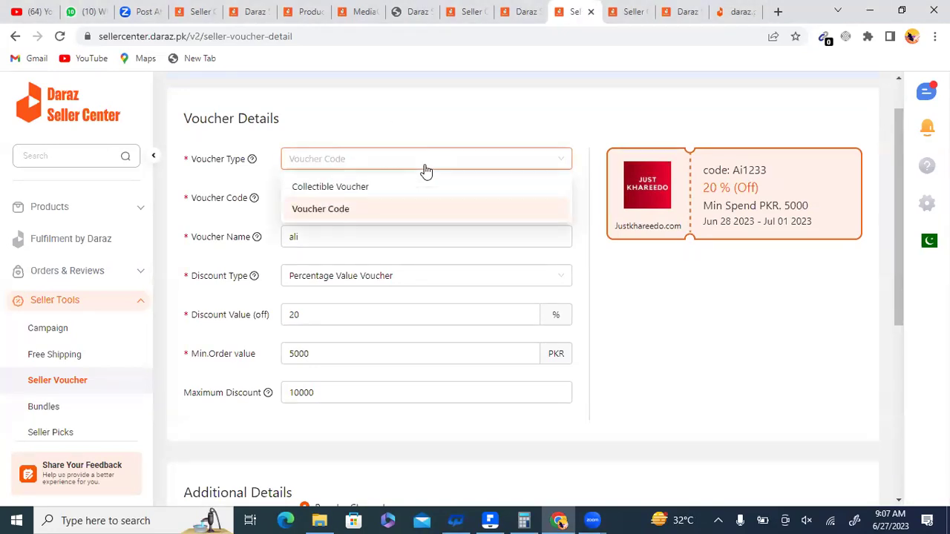
click(366, 189)
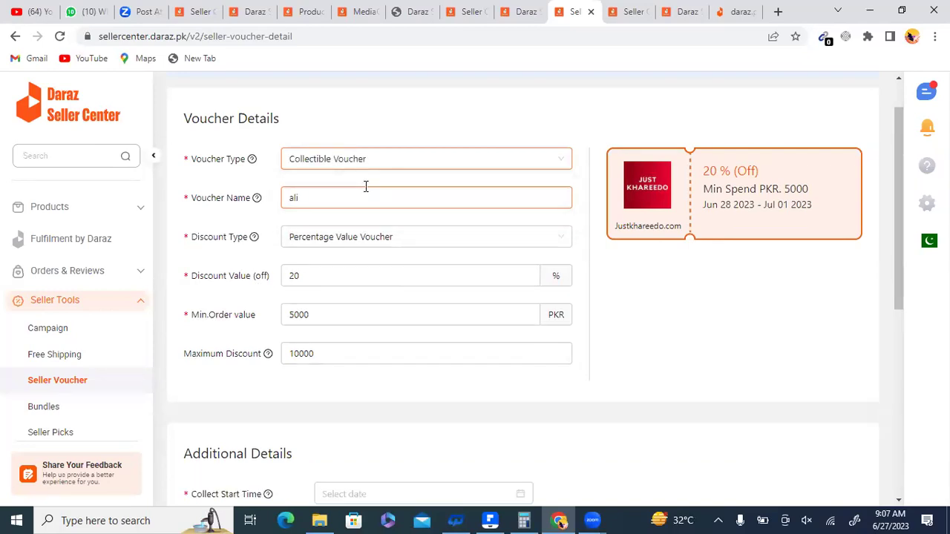
click(346, 202)
text(ali)
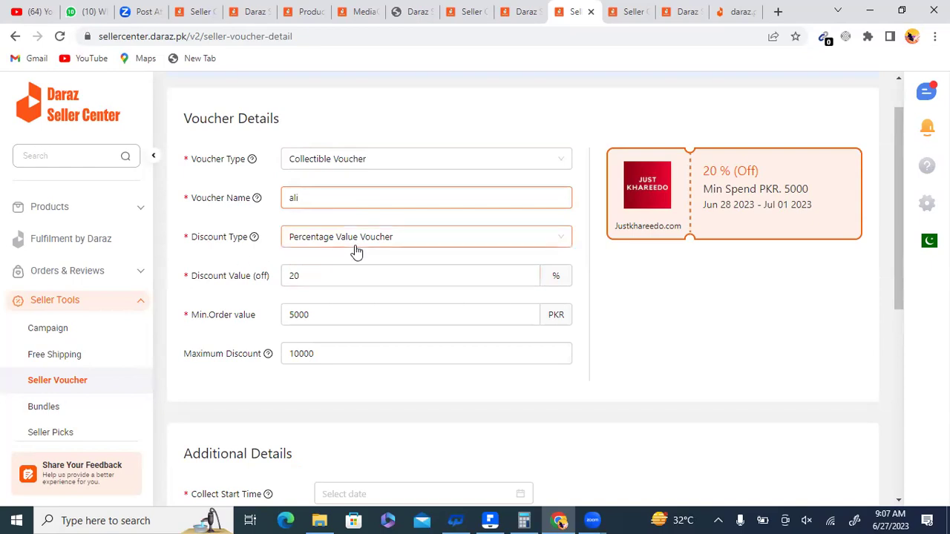
- Make it a Money Value Voucher with 200 PKR off and 1000 PKR minimum order
click(411, 243)
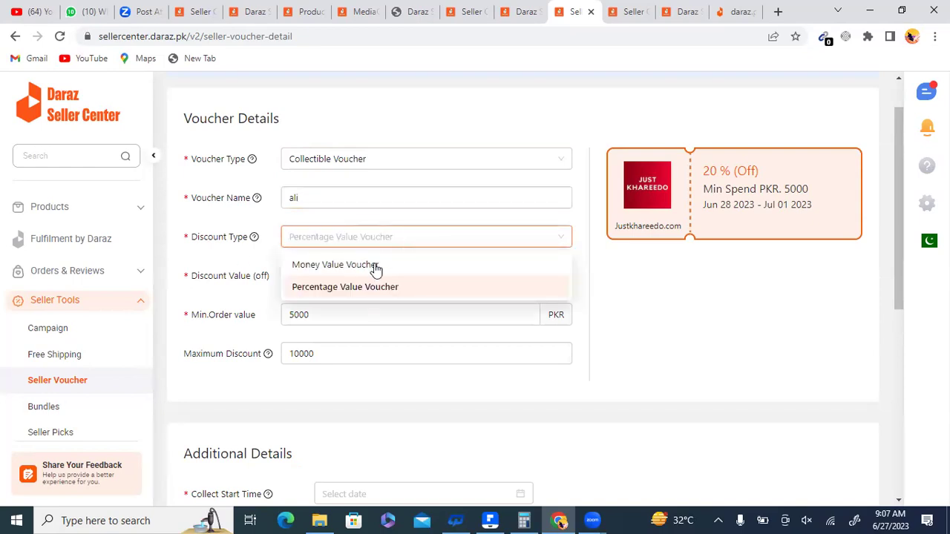
click(375, 267)
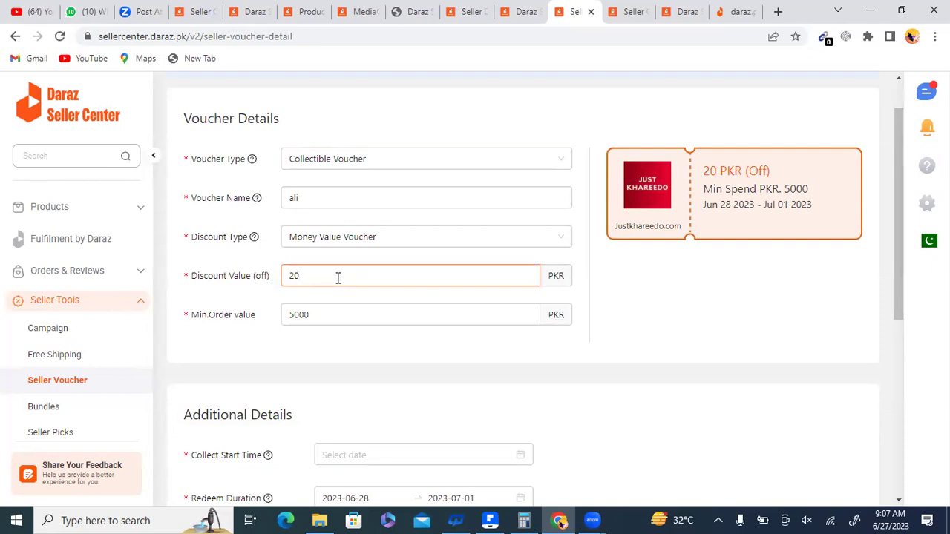
key(BackSpace)
text(00)
click(320, 315)
key(BackSpace)
key(BackSpace)
key(BackSpace)
key(BackSpace)
text(1000)
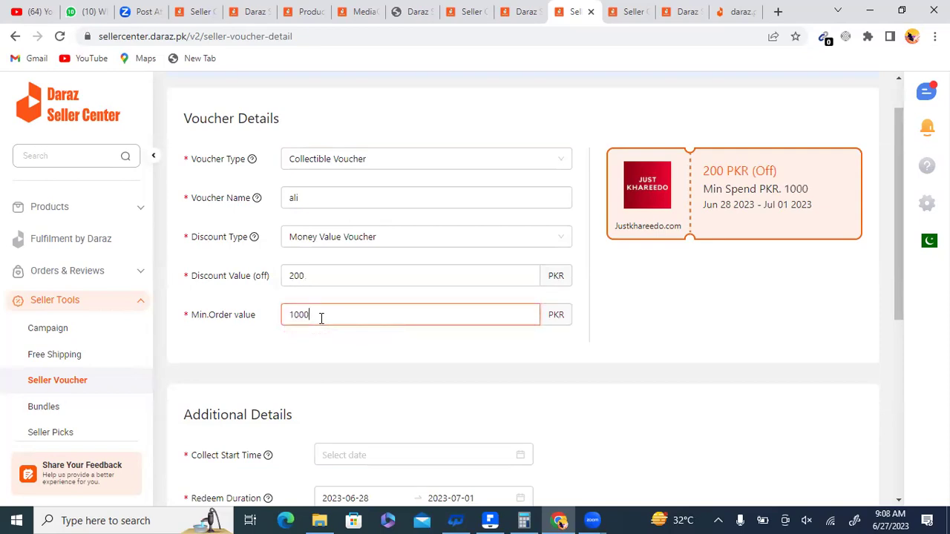
scroll(904, 322, down, 1)
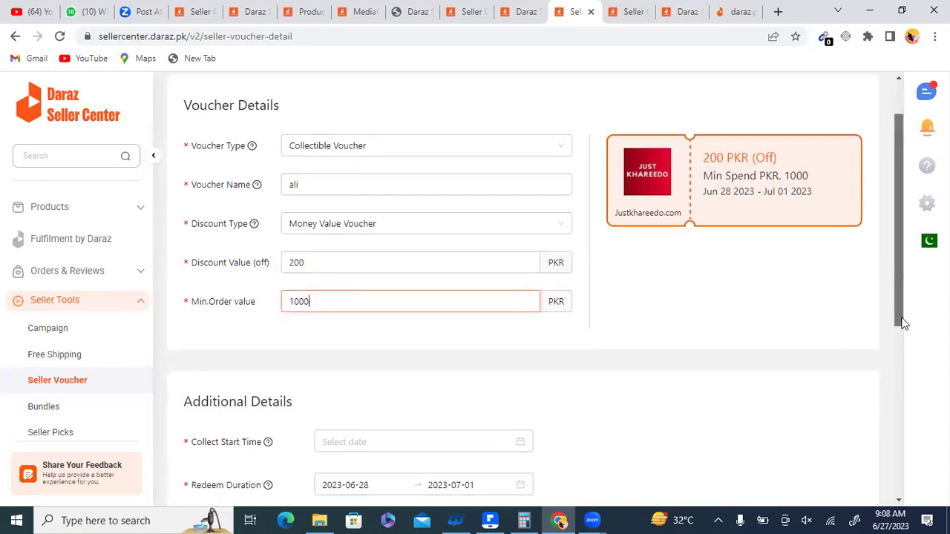
drag(709, 165, 816, 211)
click(765, 221)
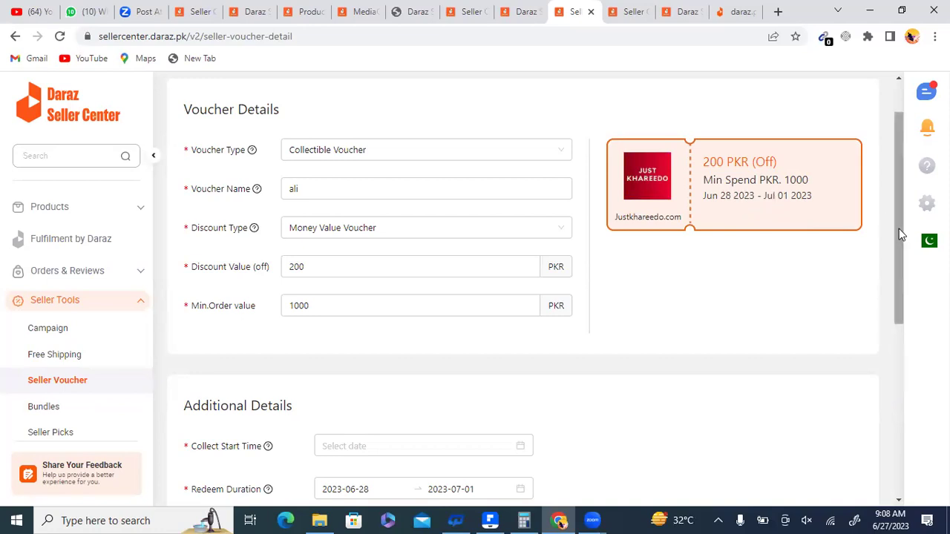
- Set the Collect Start Time to June 27, 2023
scroll(916, 282, down, 2)
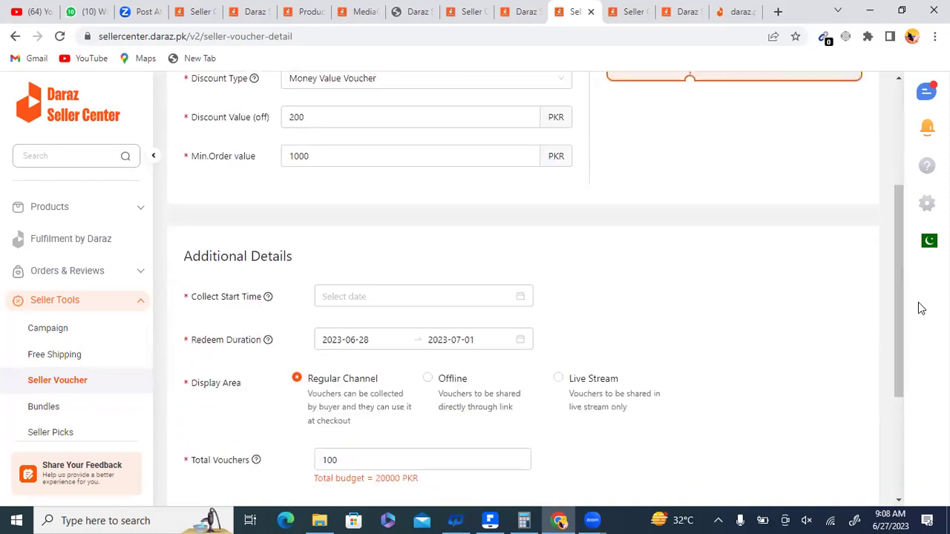
click(433, 298)
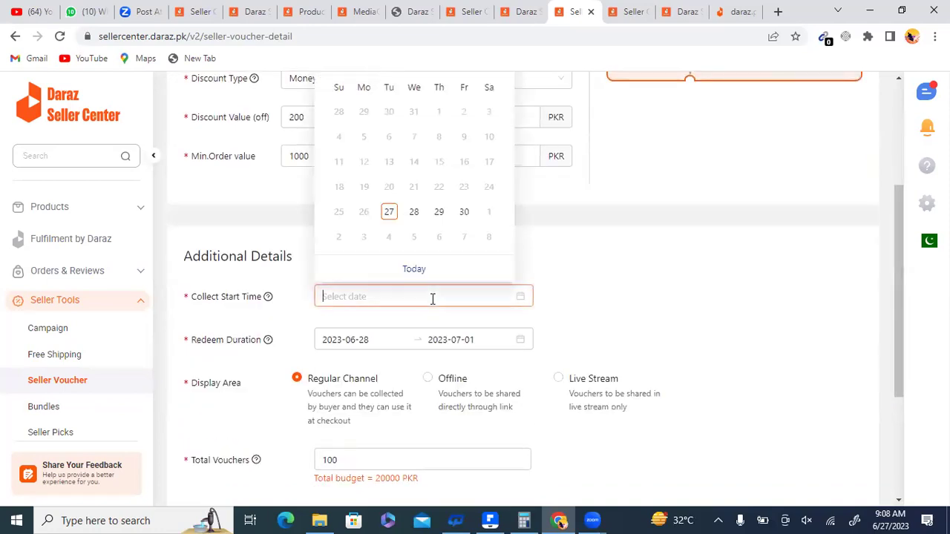
click(388, 212)
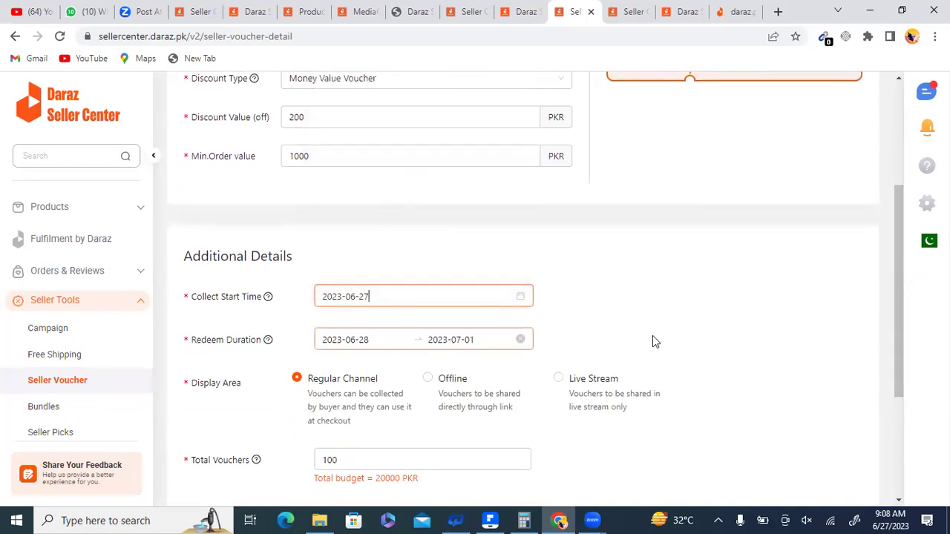
scroll(906, 346, down, 1)
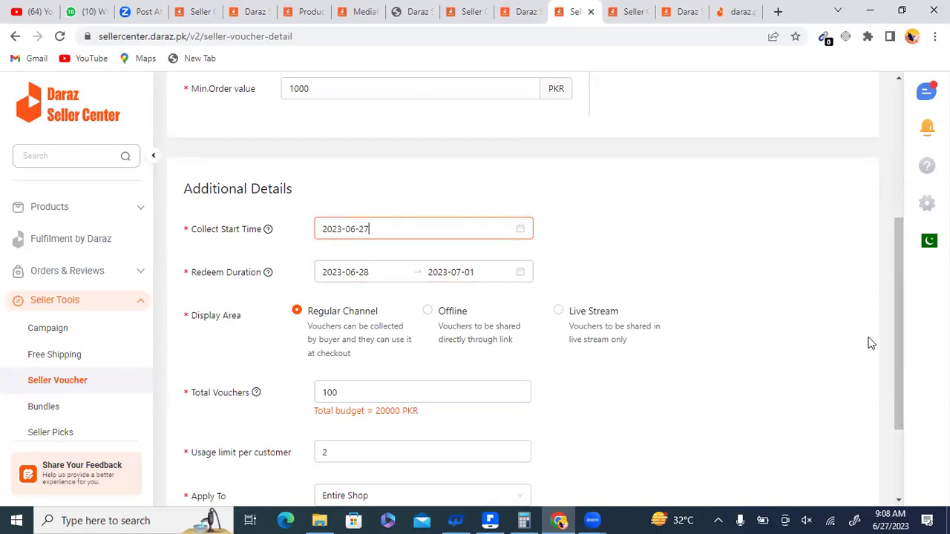
scroll(901, 363, down, 1)
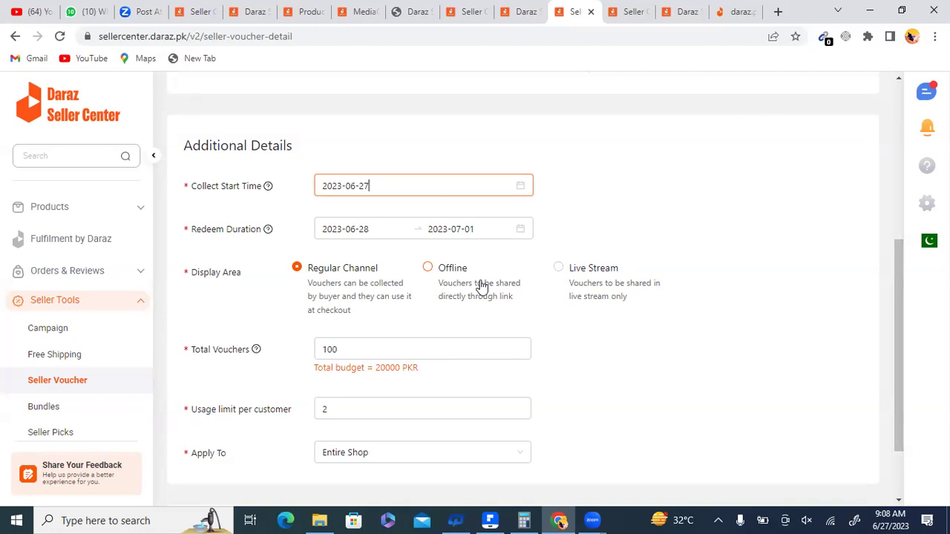
- Keep display area as Regular Channel and the voucher applying to Entire Shop
click(435, 272)
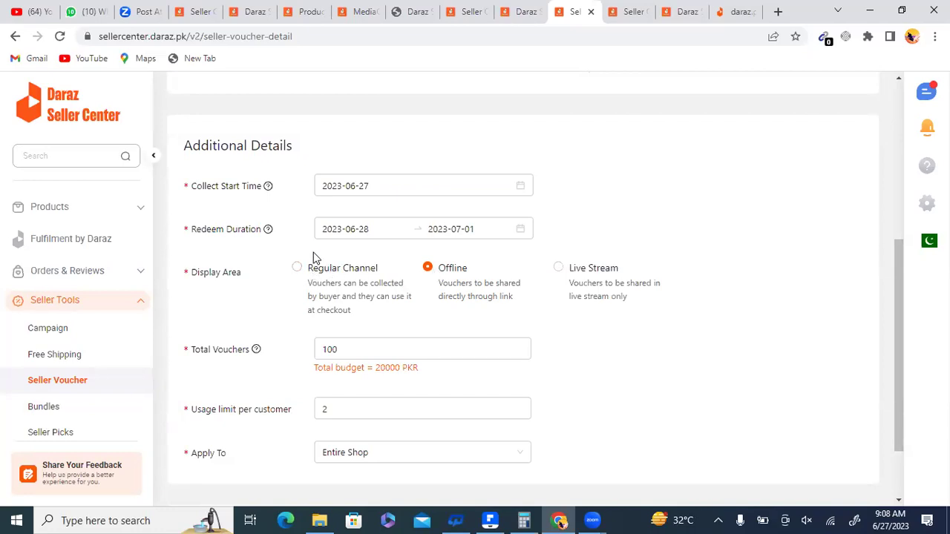
click(298, 269)
click(435, 353)
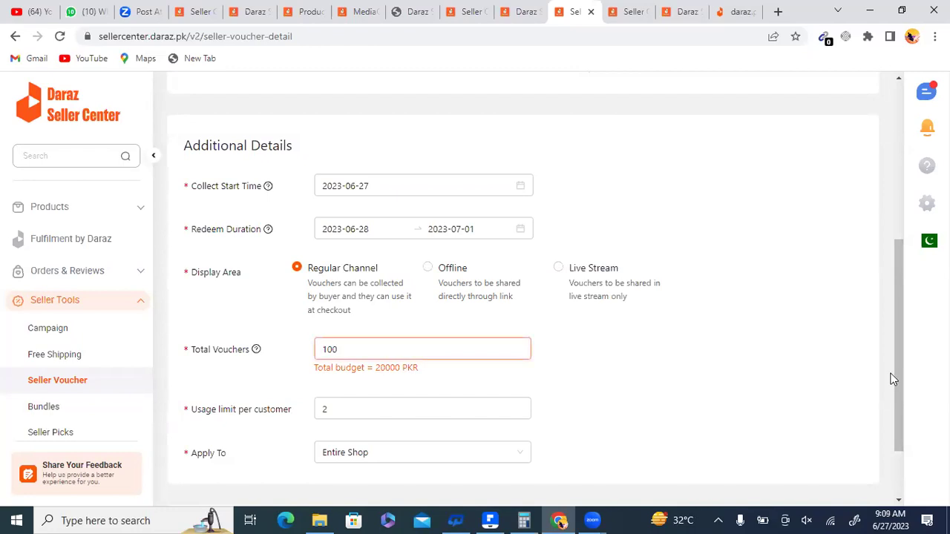
drag(896, 376, 896, 420)
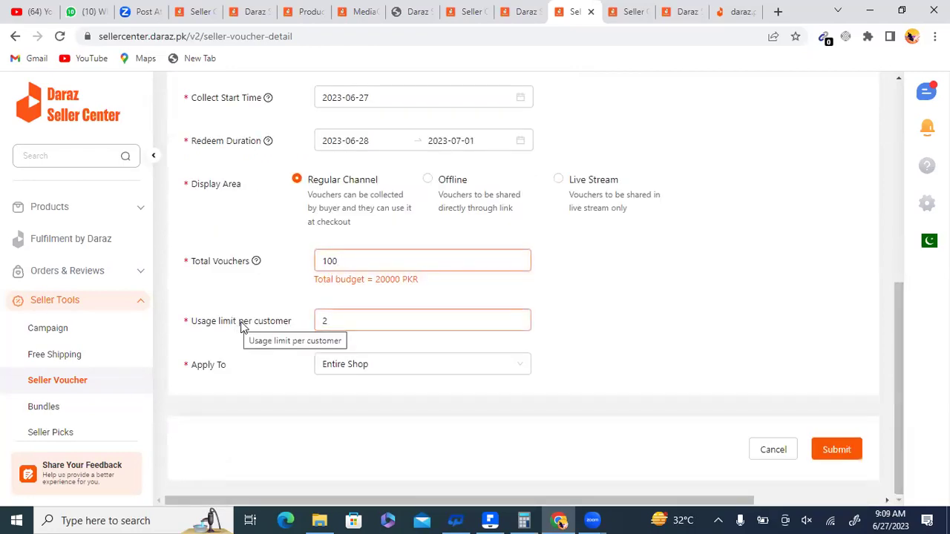
click(347, 319)
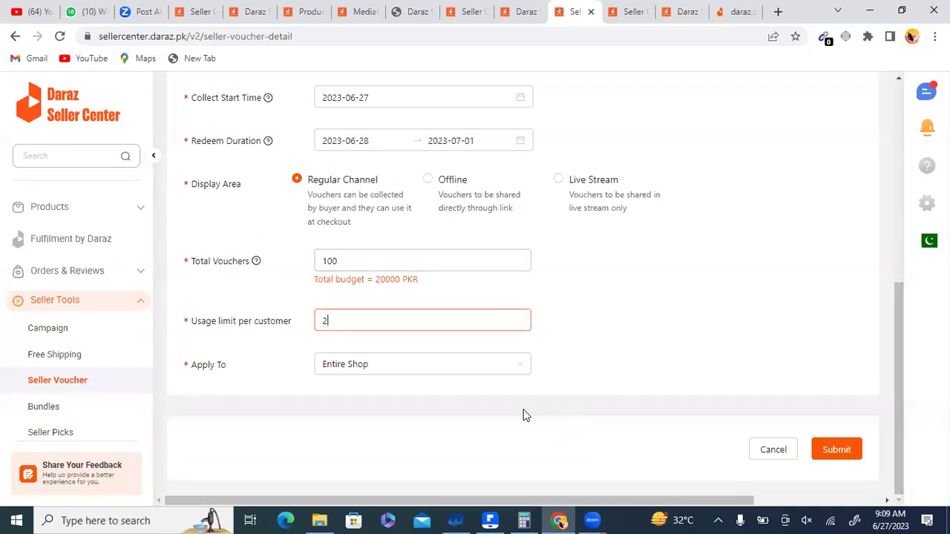
click(478, 376)
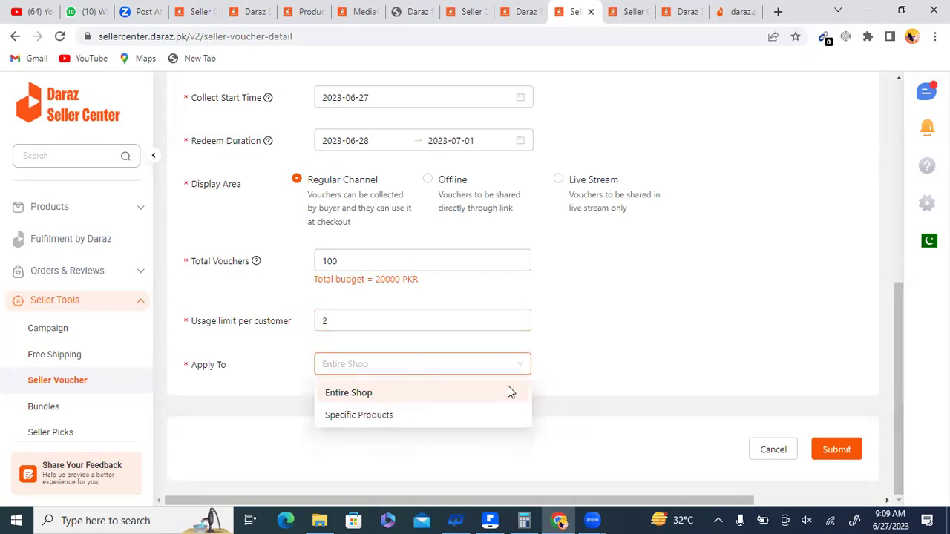
click(661, 336)
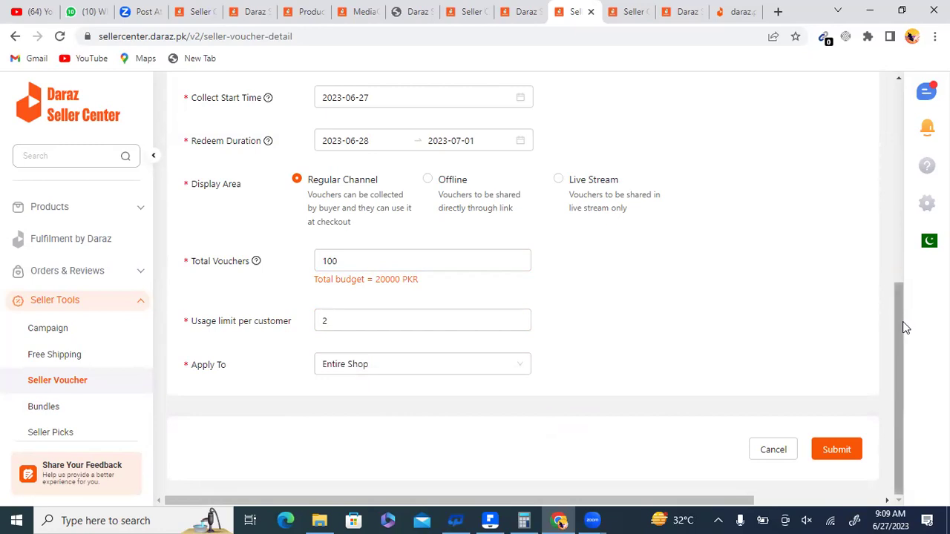
- Set the redeem duration from July 1 to July 6, 2023
drag(897, 324, 894, 267)
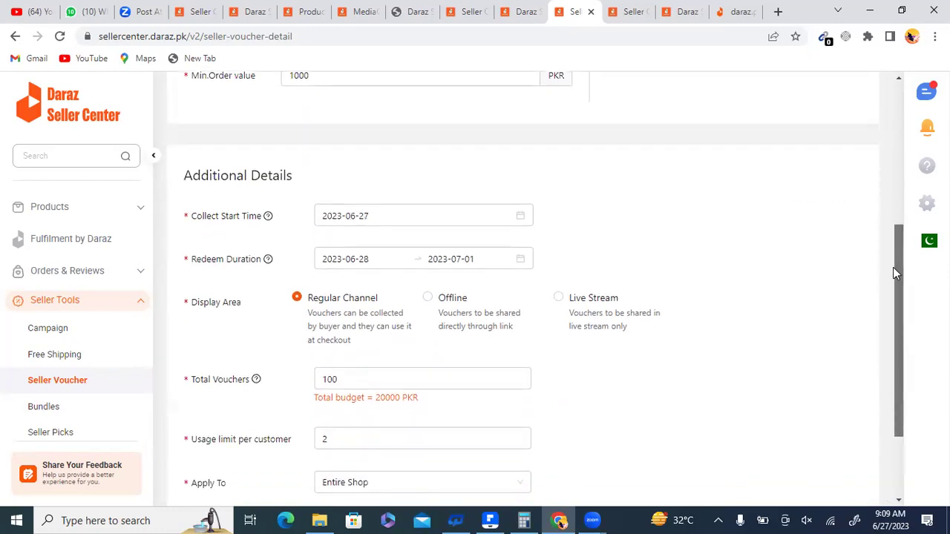
click(364, 261)
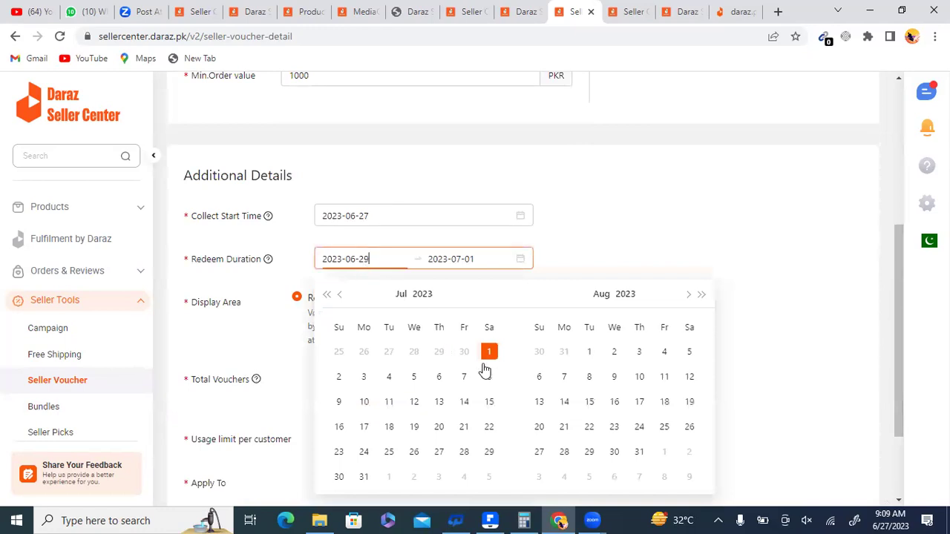
click(489, 353)
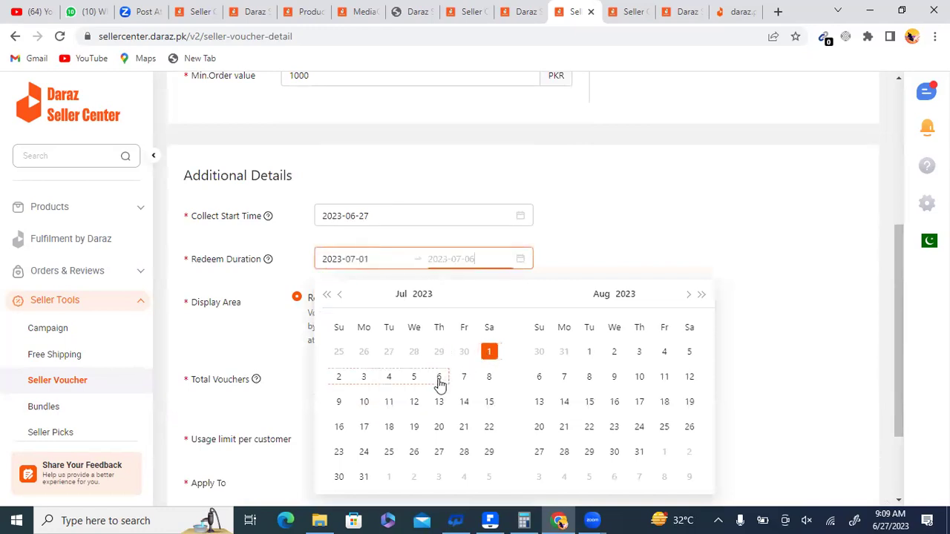
click(439, 377)
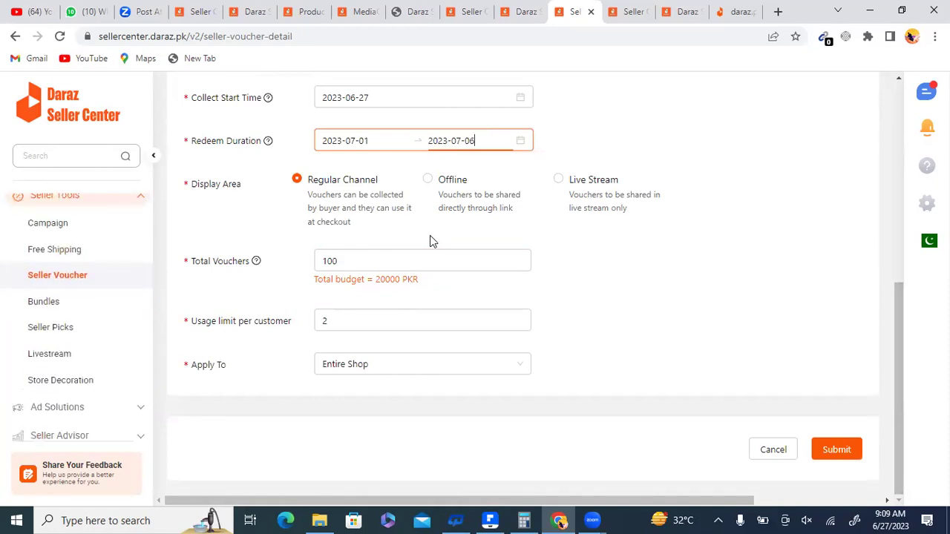
- Go to Bundles in Seller Tools and start a new bundle via Add New Bundle
click(31, 310)
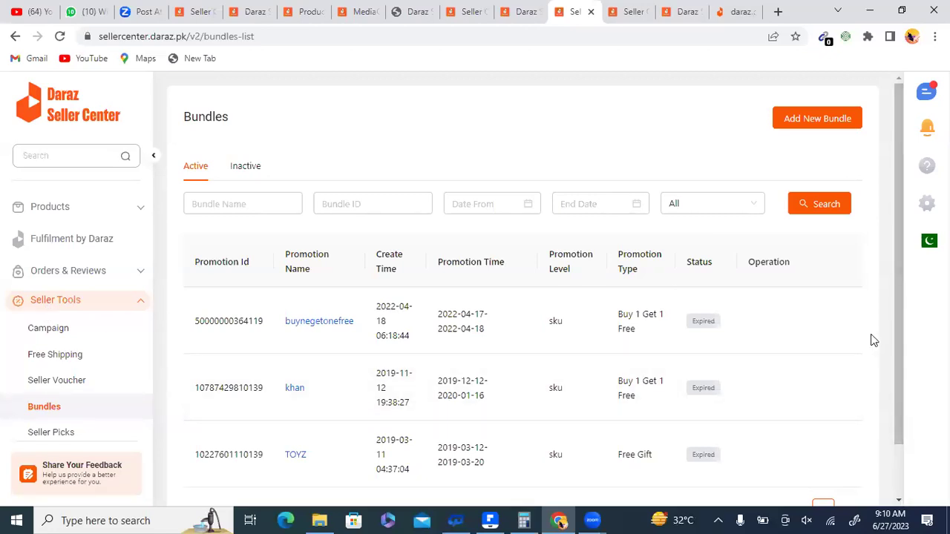
click(794, 128)
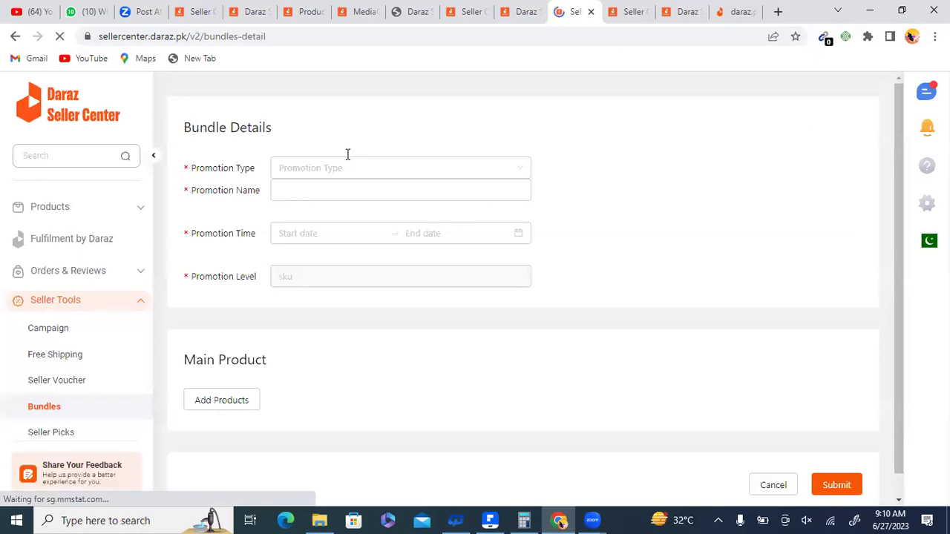
- Make the bundle a Quantity promotion named 'ali' running June 27 to July 23
click(363, 169)
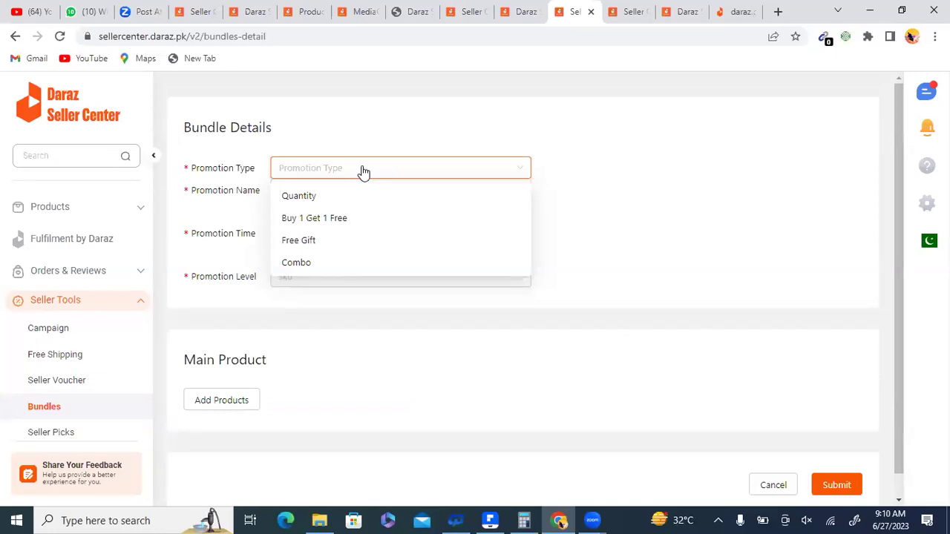
click(300, 196)
click(300, 194)
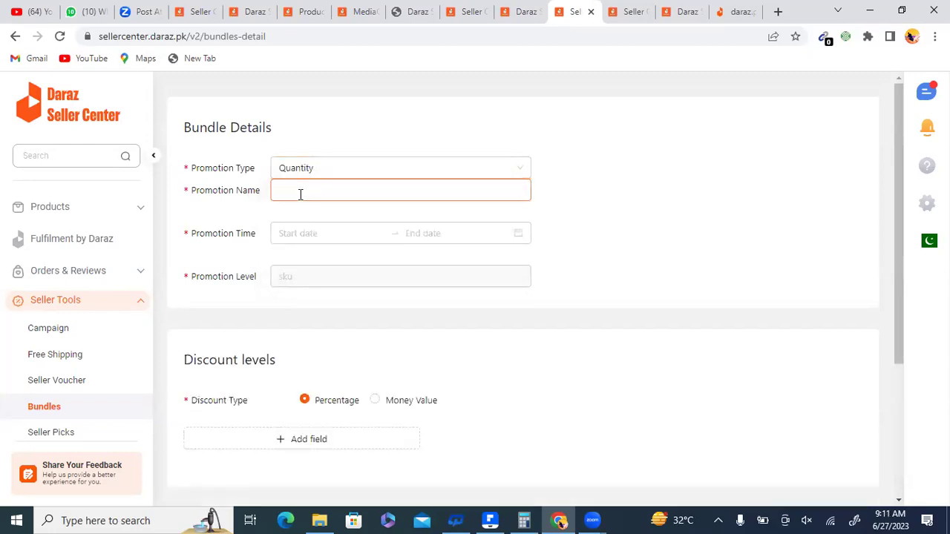
text(ali)
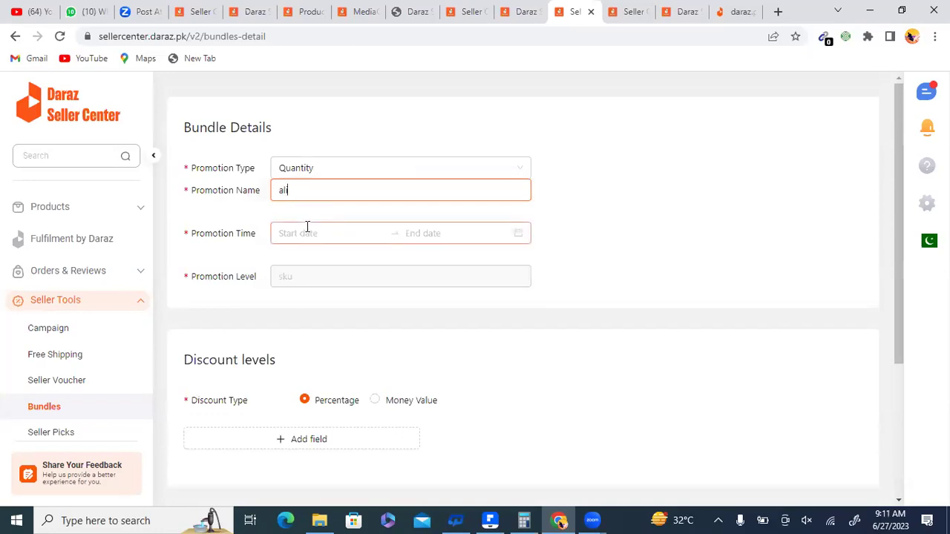
click(307, 226)
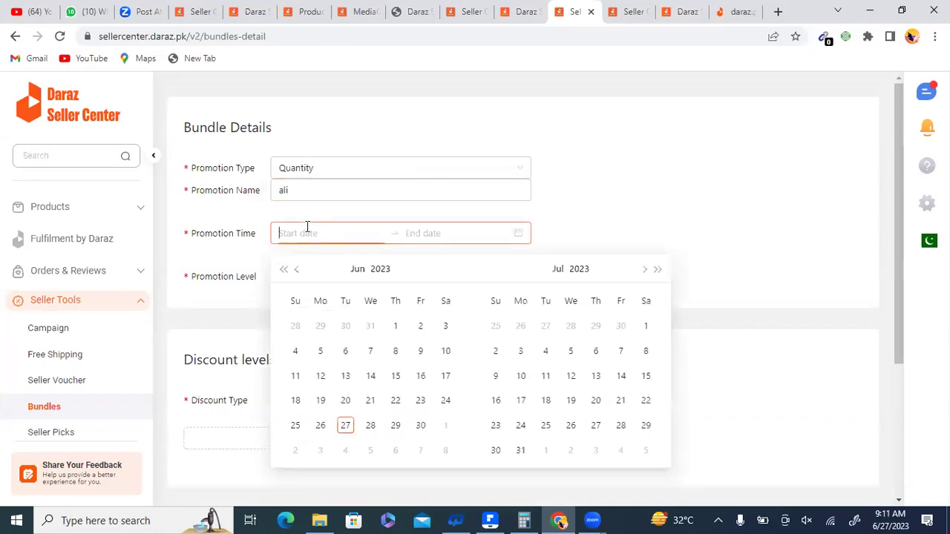
click(346, 435)
click(496, 429)
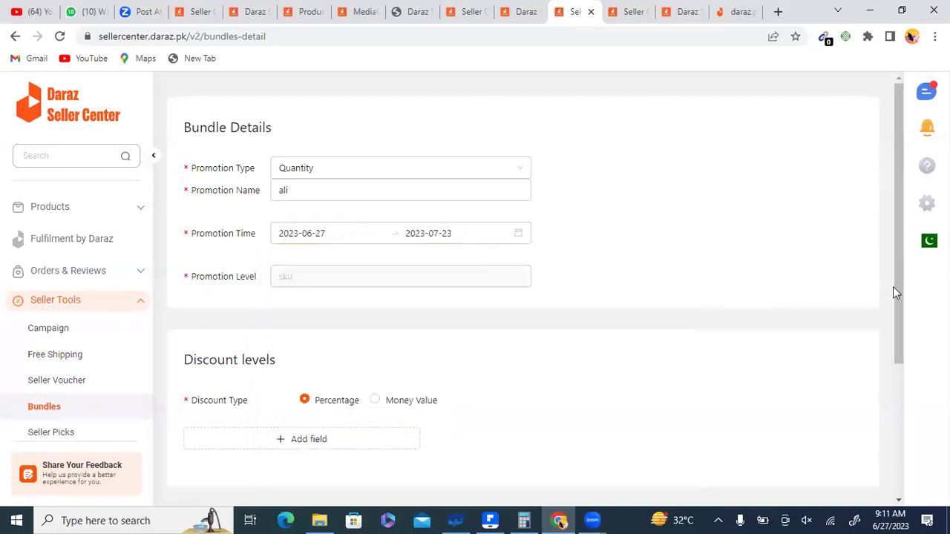
- Add a discount level: buy 10 products, get 5% off each
drag(900, 303, 899, 349)
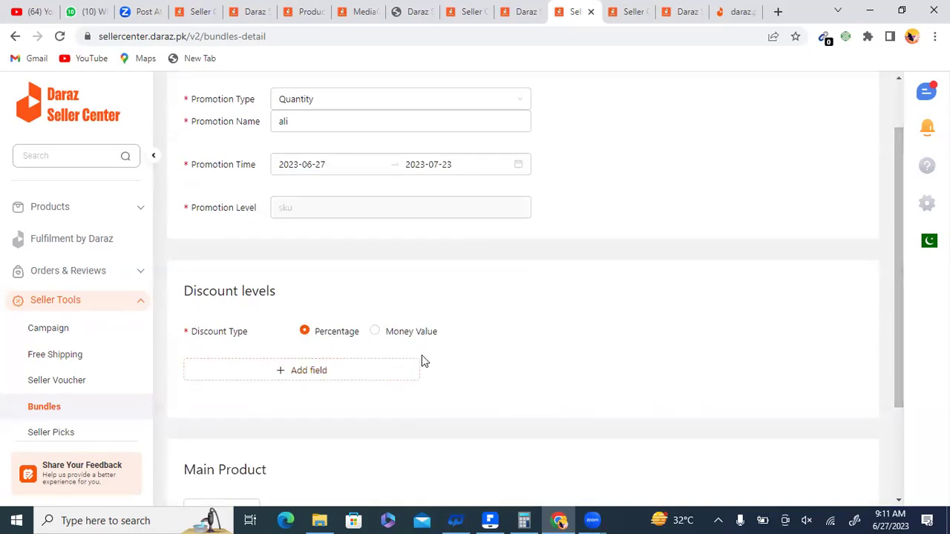
click(316, 378)
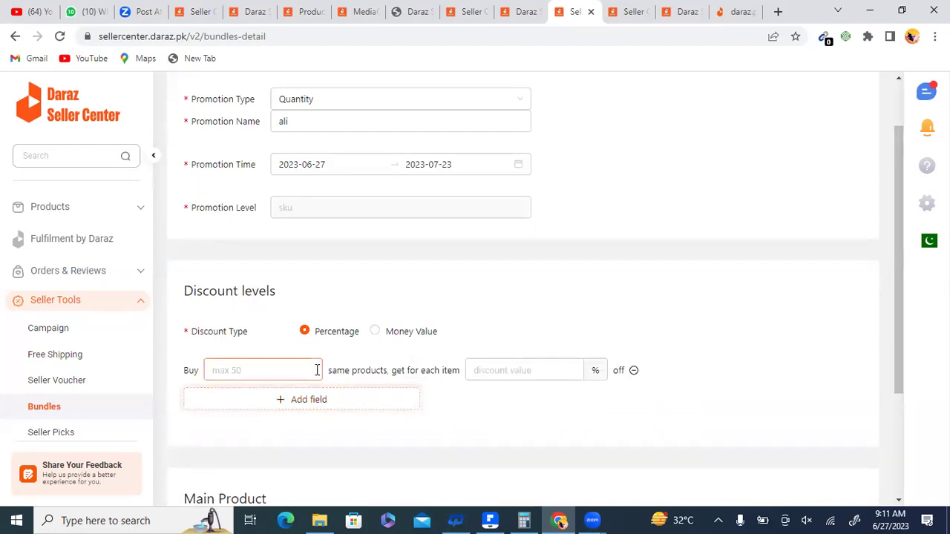
click(297, 368)
text(10)
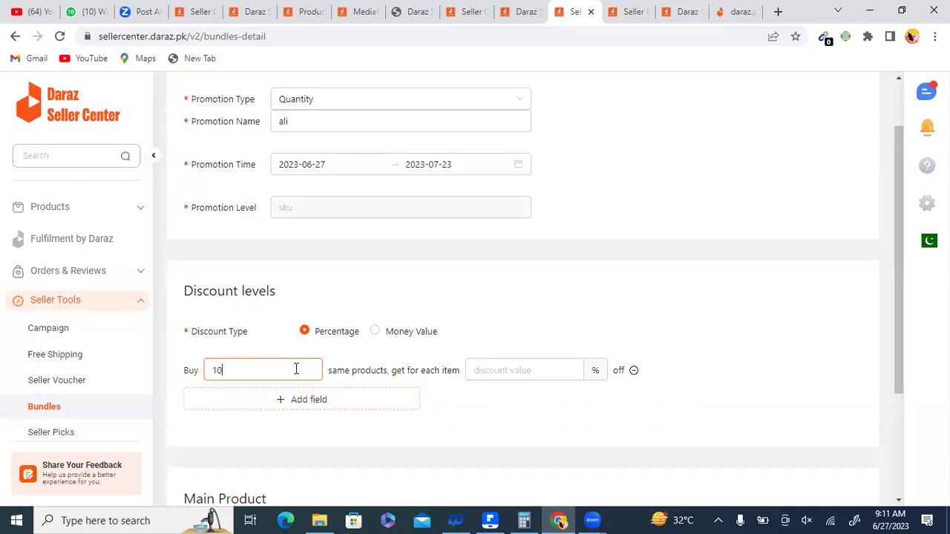
click(479, 370)
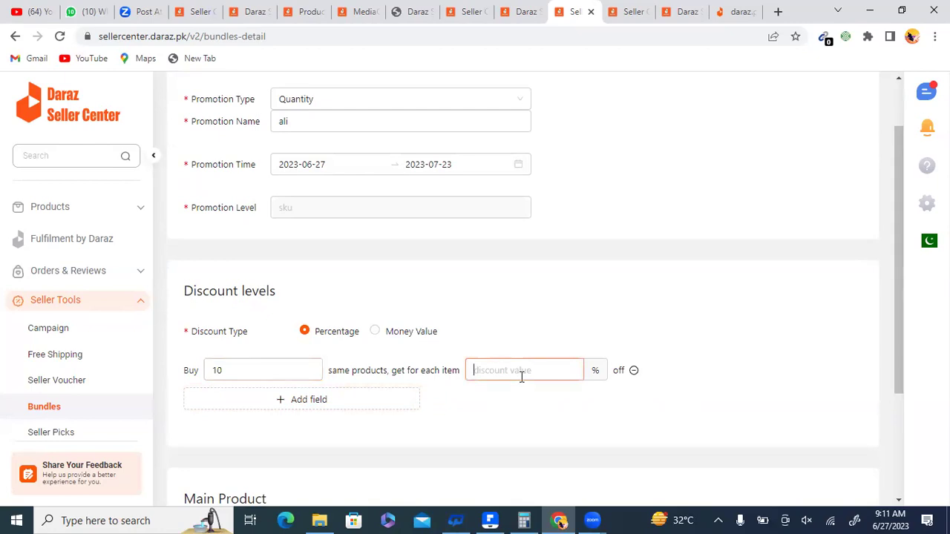
text(5)
click(629, 446)
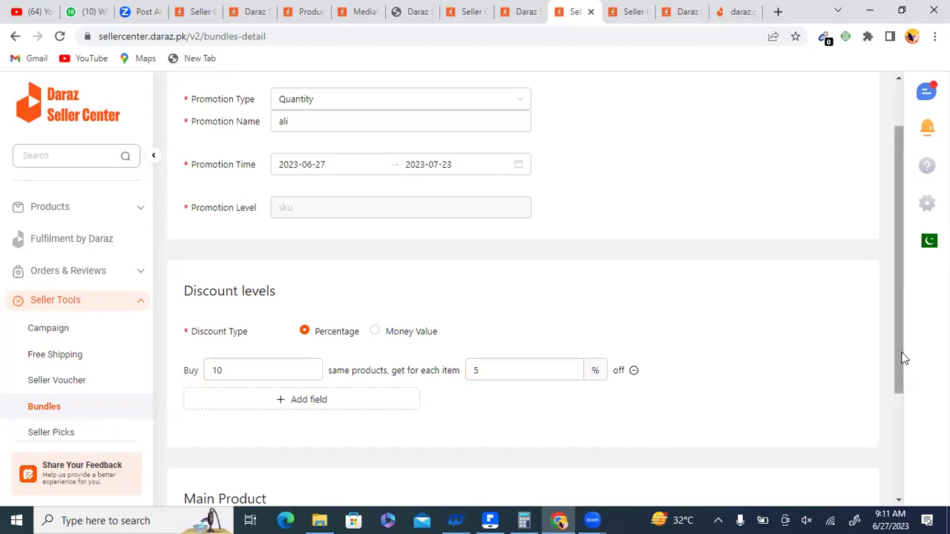
drag(904, 361, 893, 128)
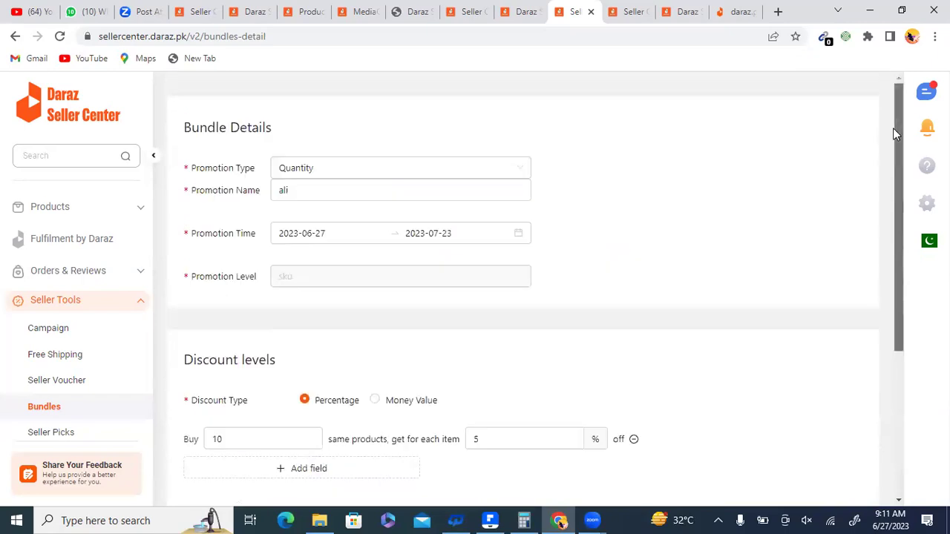
- Try Buy 1 Get 1 Free and its product picker, then set the promotion type to Free Gift
click(392, 170)
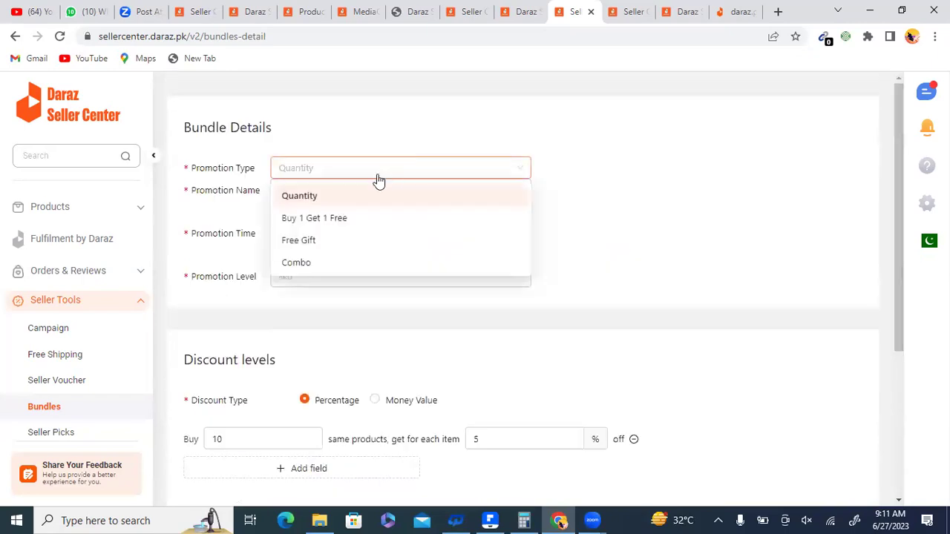
click(350, 220)
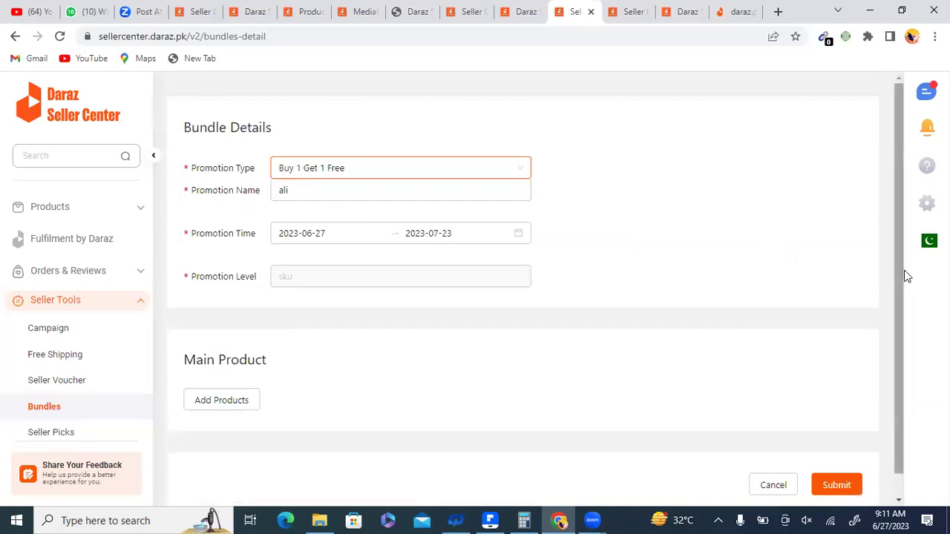
drag(901, 273, 903, 378)
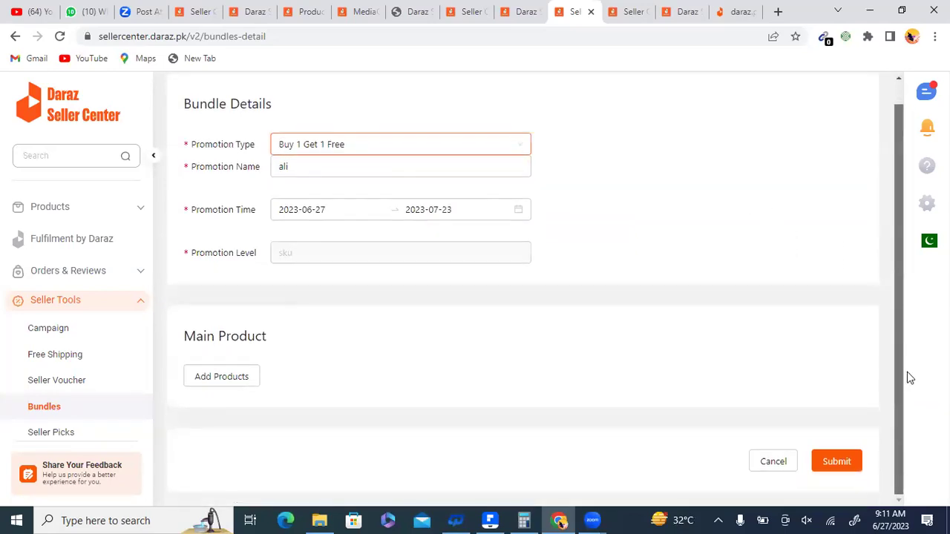
click(211, 380)
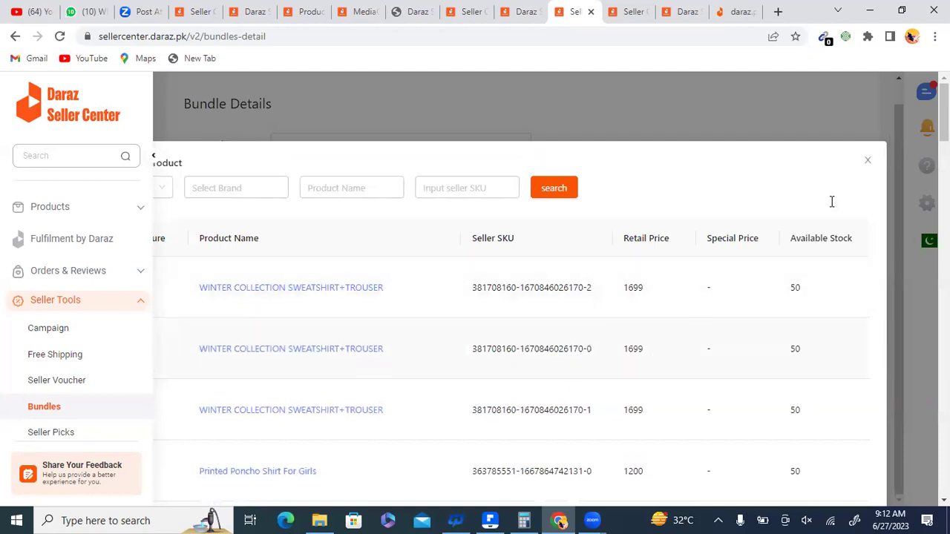
click(867, 161)
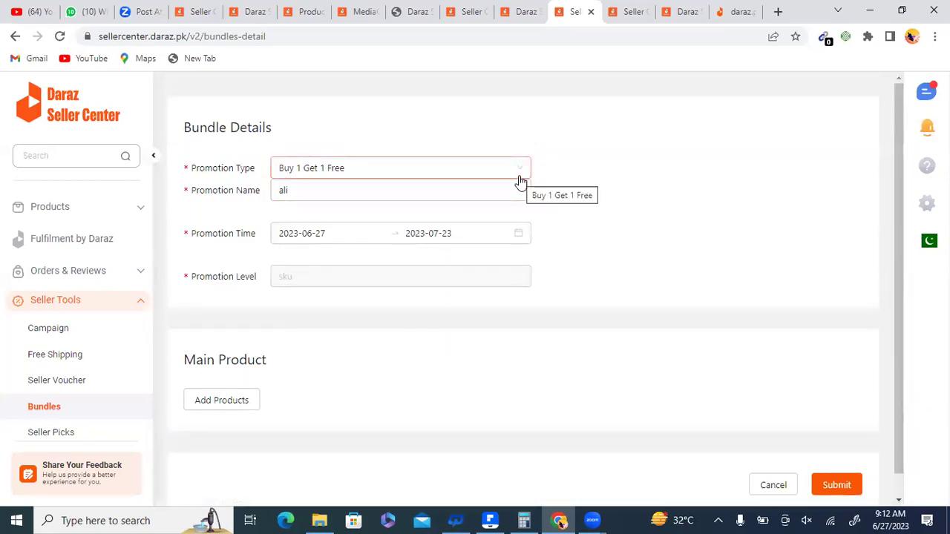
click(520, 178)
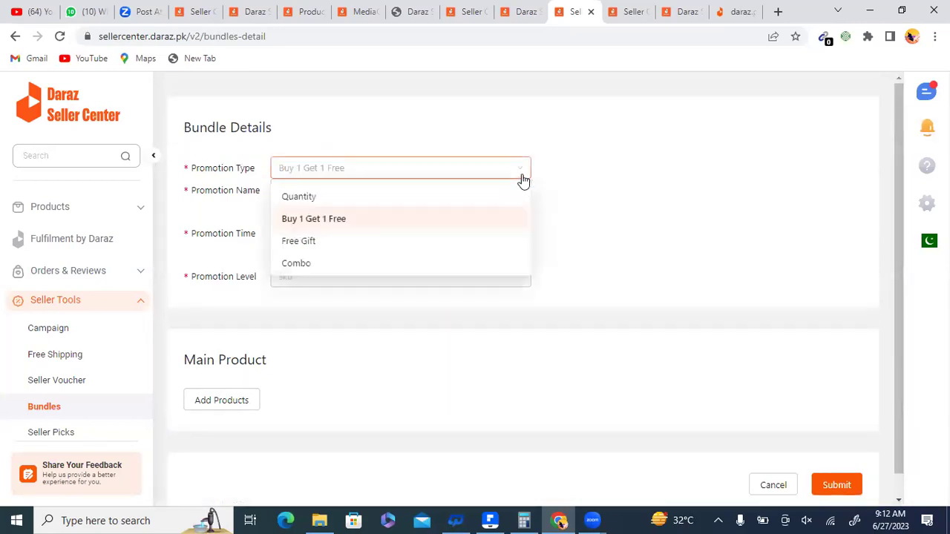
click(352, 247)
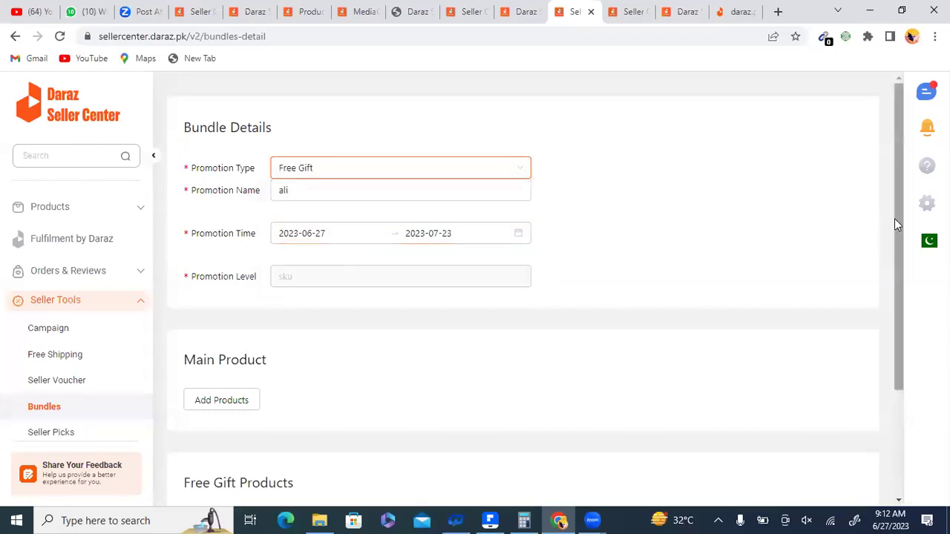
scroll(899, 275, down, 1)
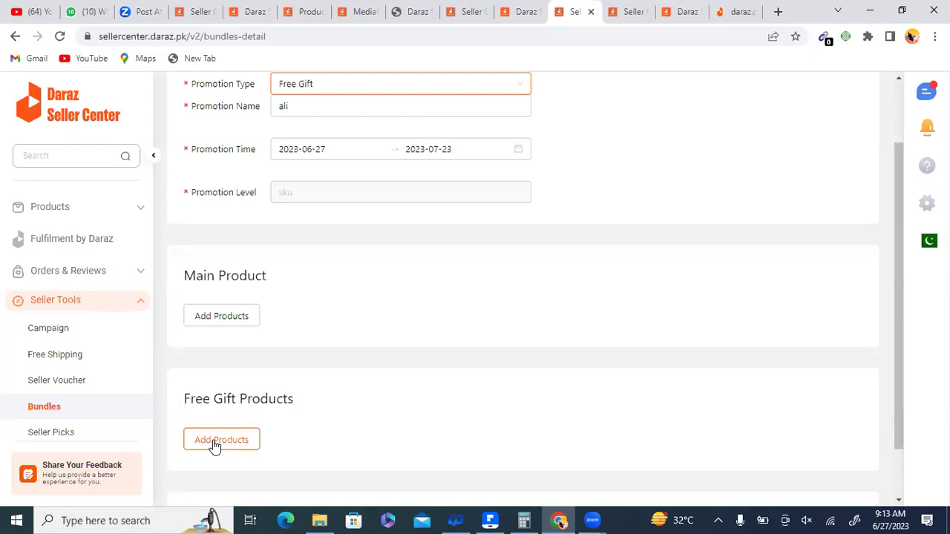
drag(897, 324, 888, 387)
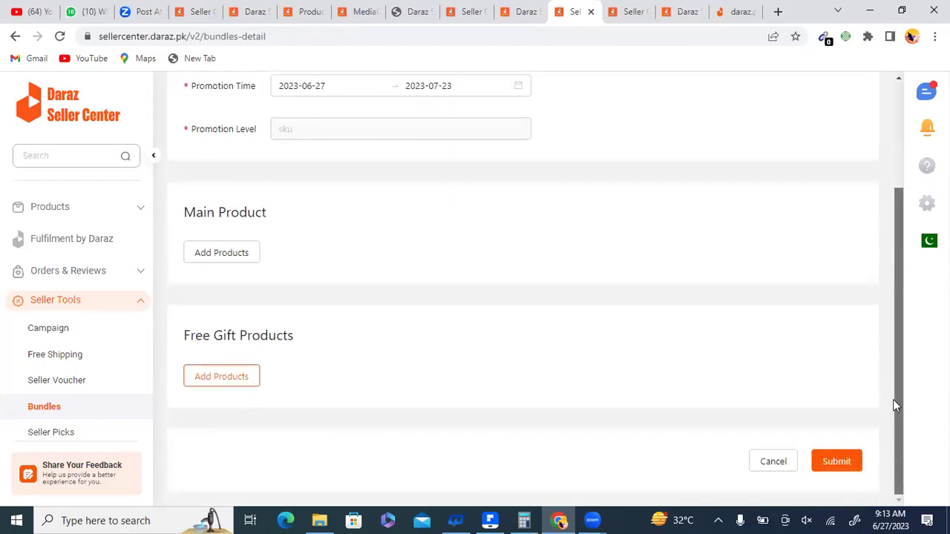
scroll(884, 382, up, 2)
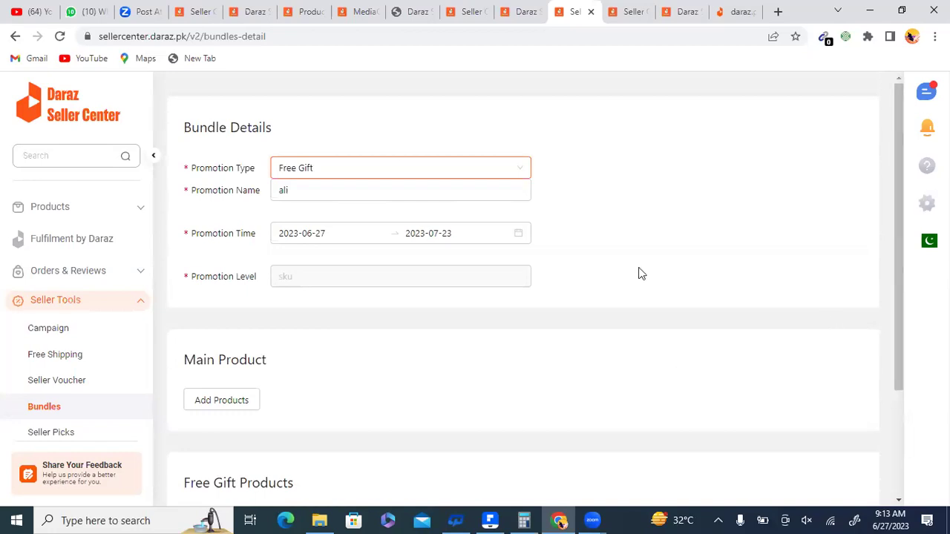
- Set the promotion type to Combo, check the main product picker, and review the Combo Products section
click(514, 176)
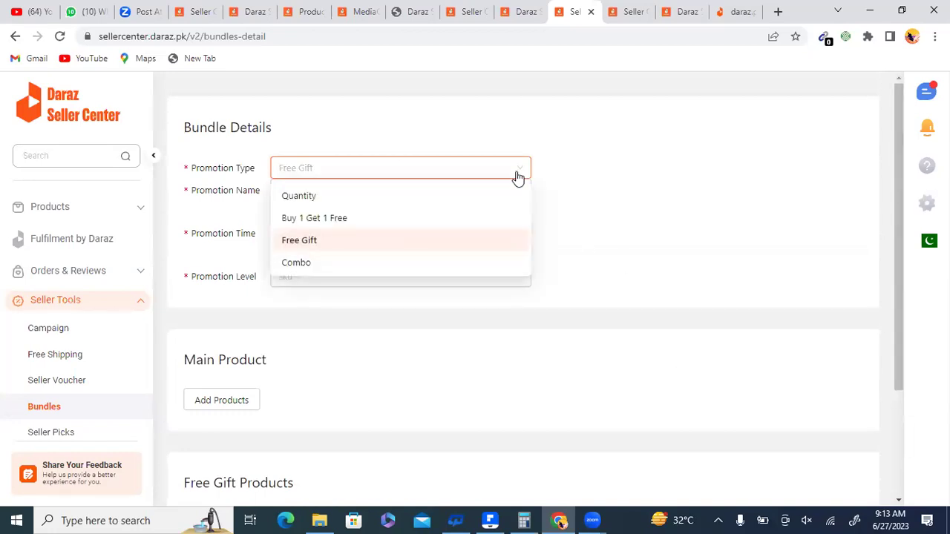
click(298, 265)
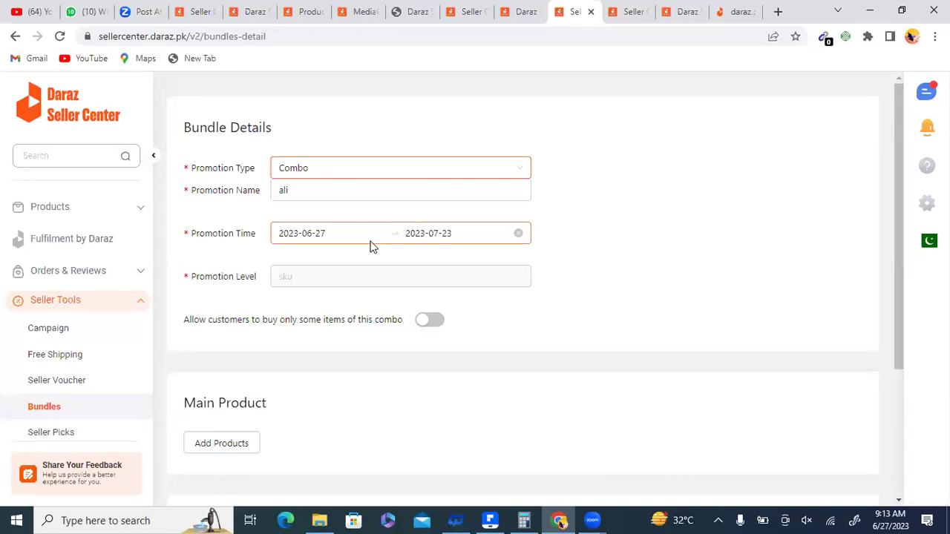
drag(902, 306, 916, 386)
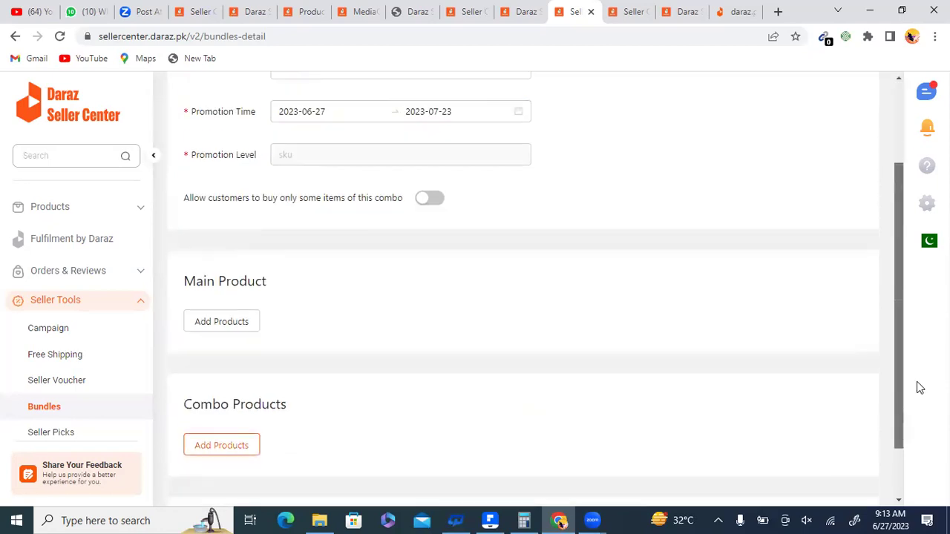
click(244, 331)
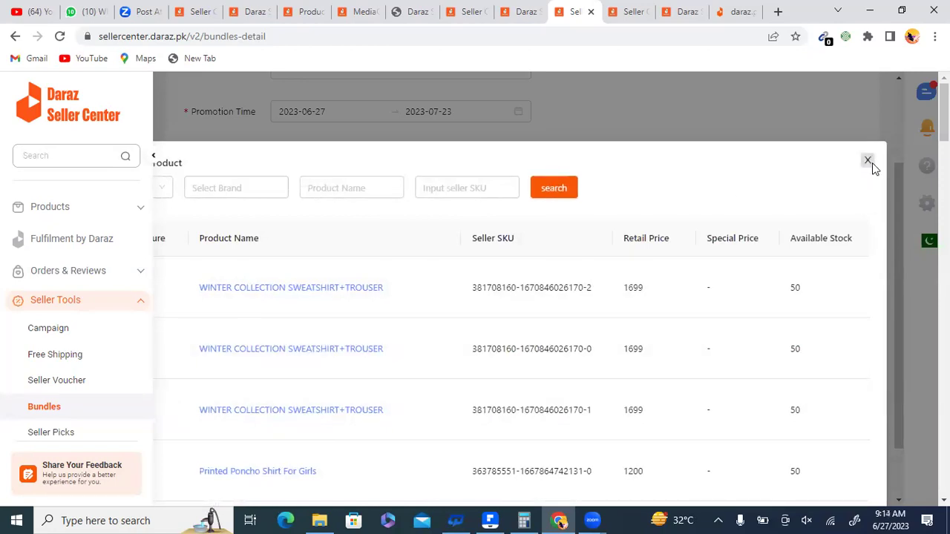
click(870, 163)
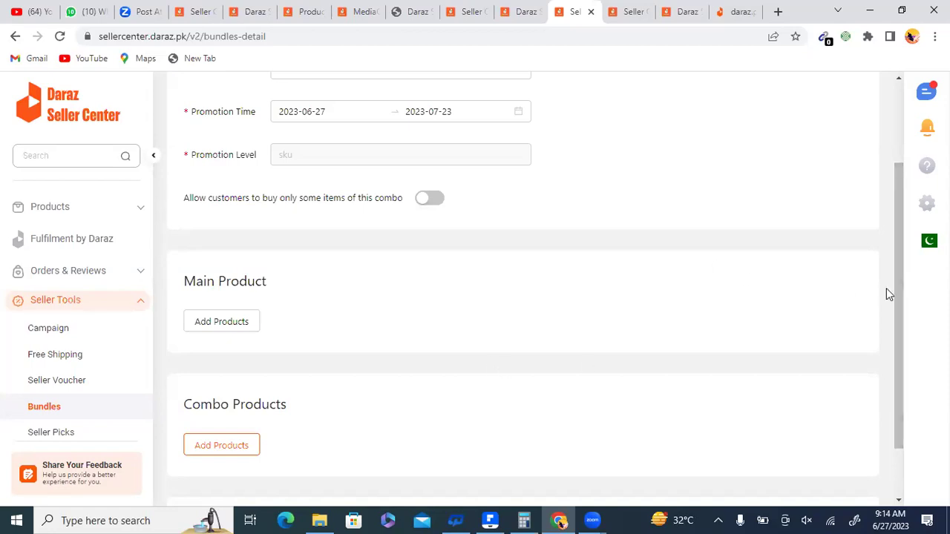
drag(901, 363, 903, 372)
scroll(903, 375, down, 1)
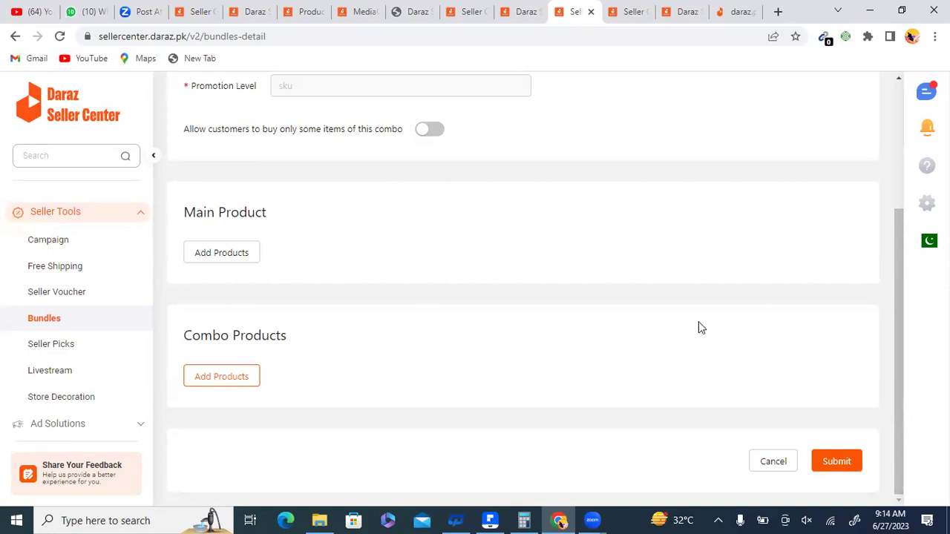
- Open Seller Picks from the sidebar in a new tab and close its welcome popup
right_click(68, 343)
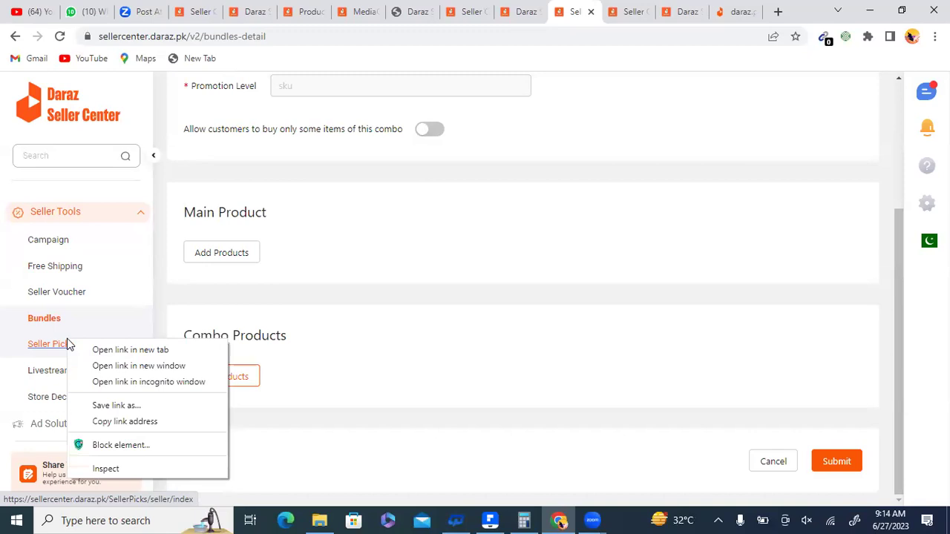
click(93, 350)
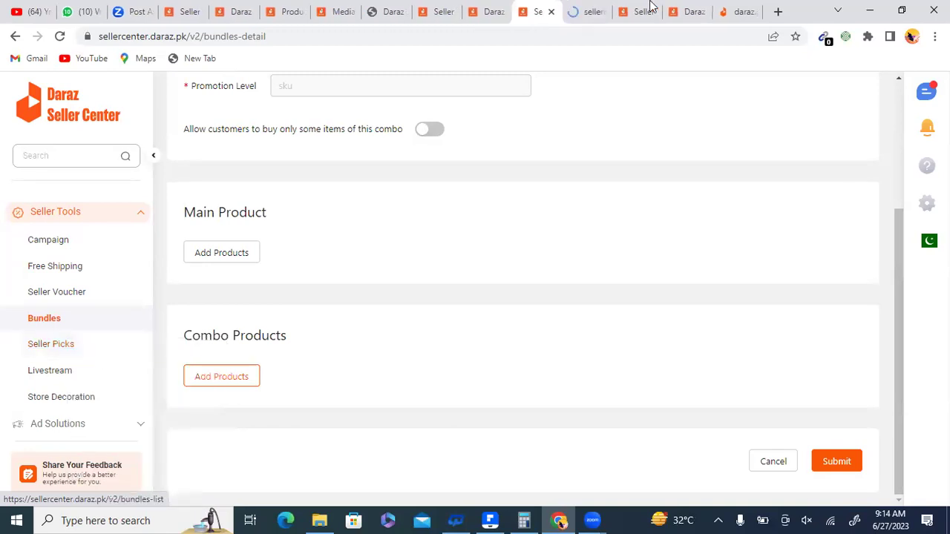
click(594, 9)
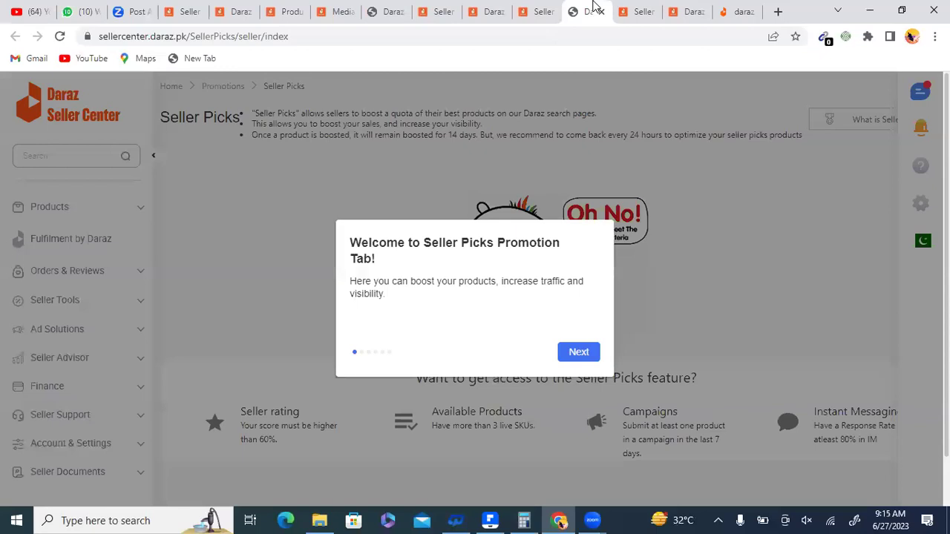
click(745, 246)
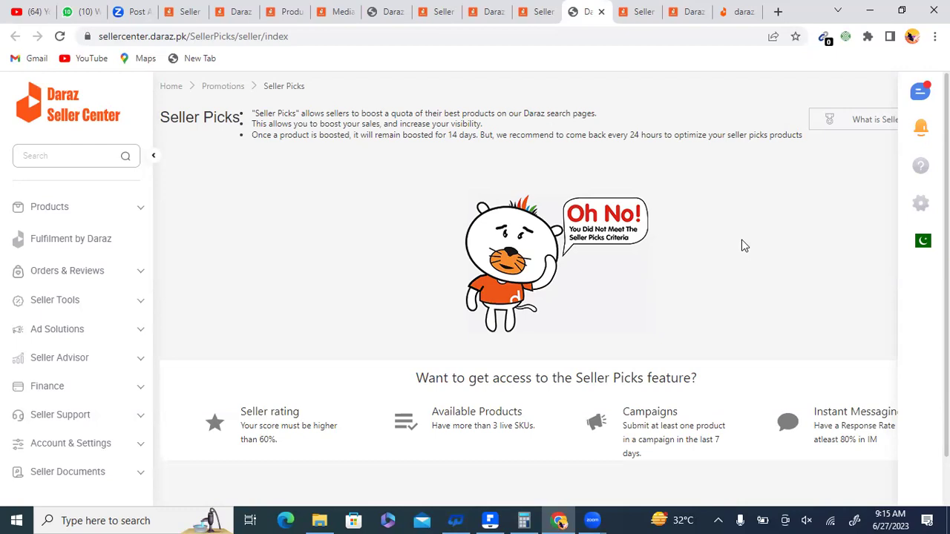
scroll(744, 245, down, 1)
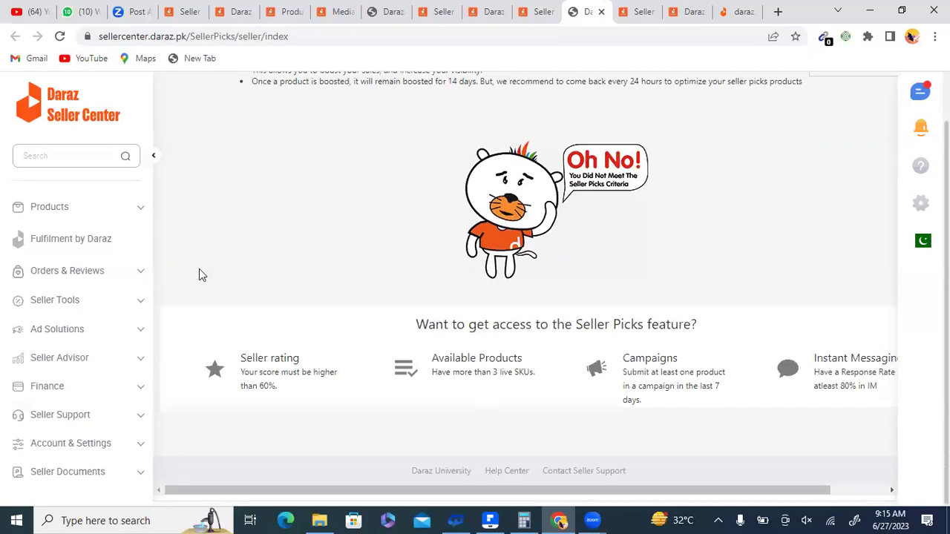
- Expand Ad Solutions in the sidebar and read through the Seller Picks access criteria
click(140, 339)
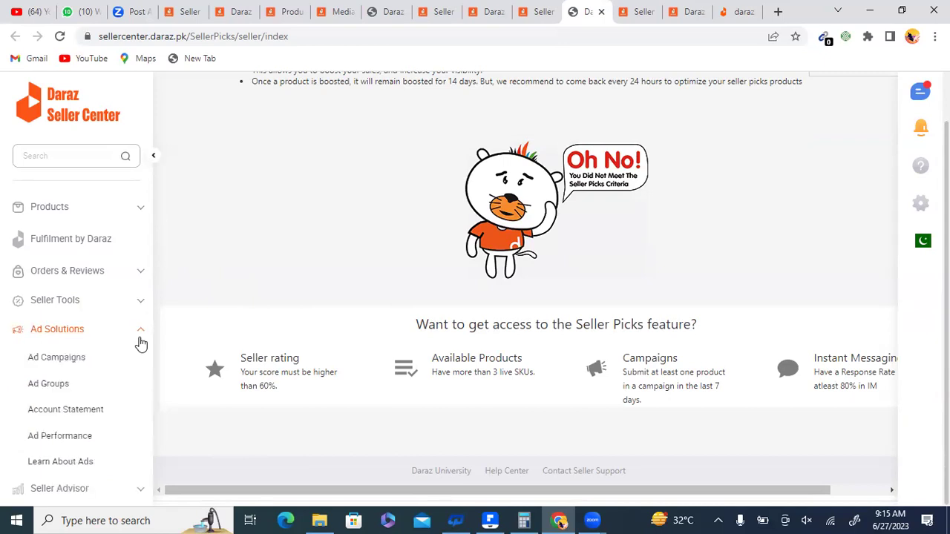
scroll(141, 344, down, 2)
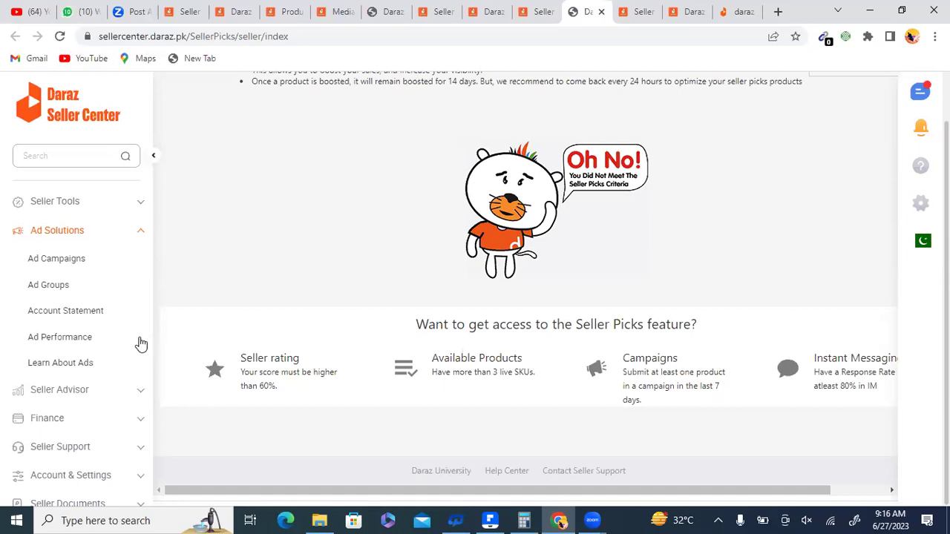
scroll(141, 344, down, 1)
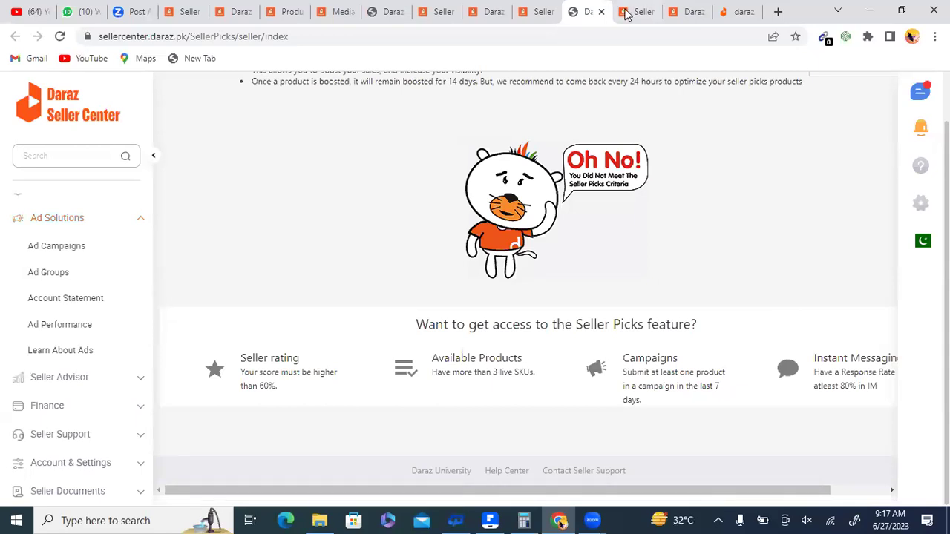
- Search 'google map' in a new tab and open the Google Maps site
click(778, 12)
text(google map)
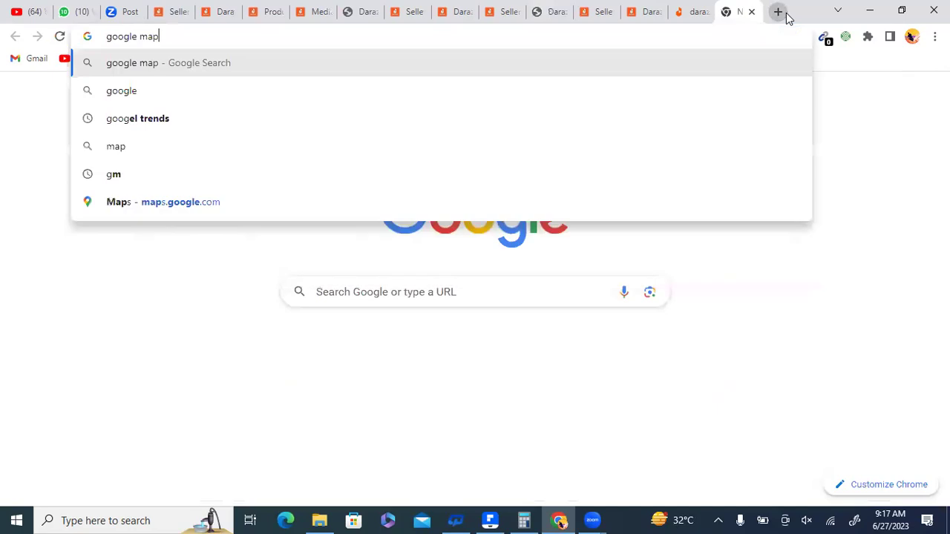
key(Return)
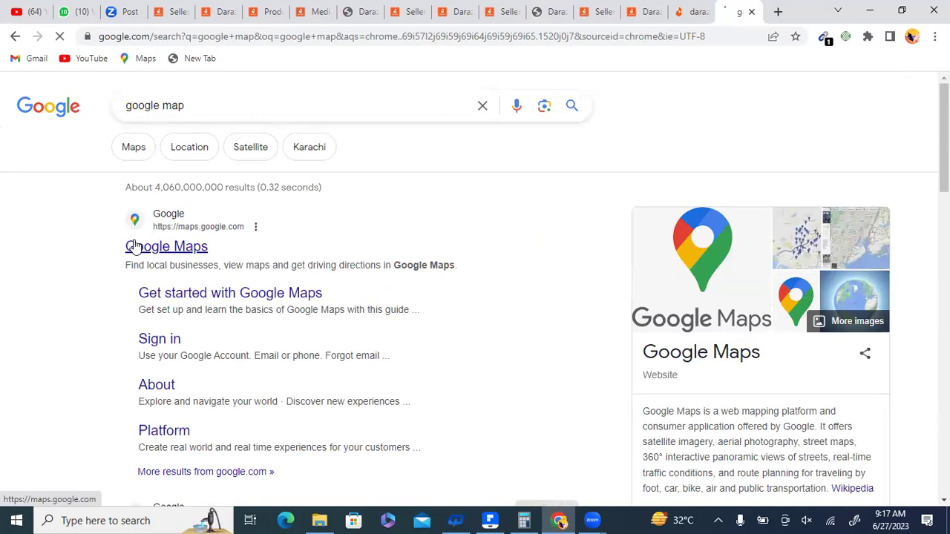
click(135, 247)
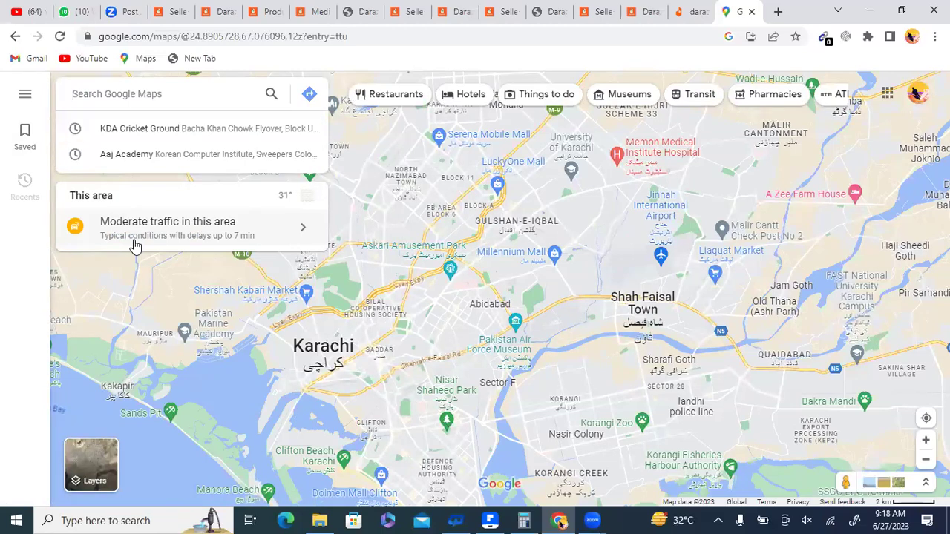
- Dismiss the suggestions panel and turn on the live Traffic map layer
click(42, 275)
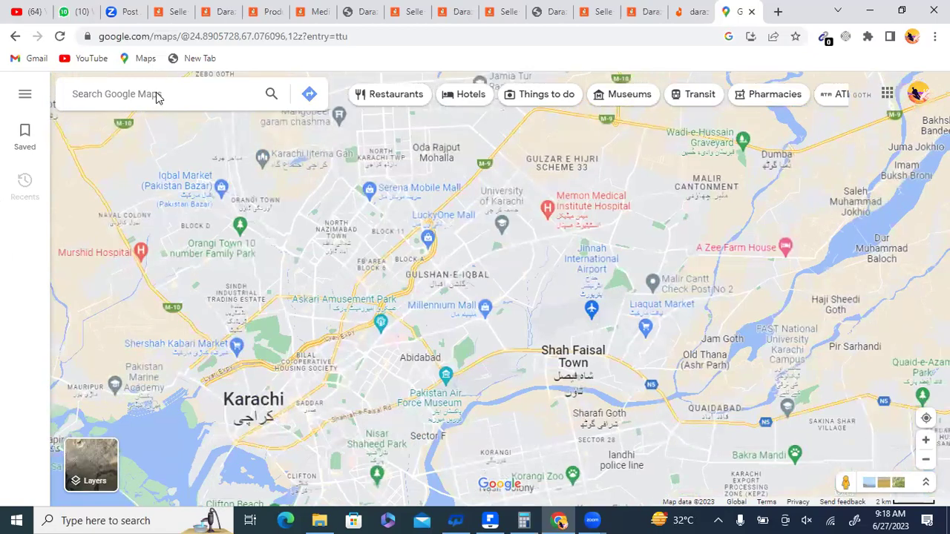
click(23, 94)
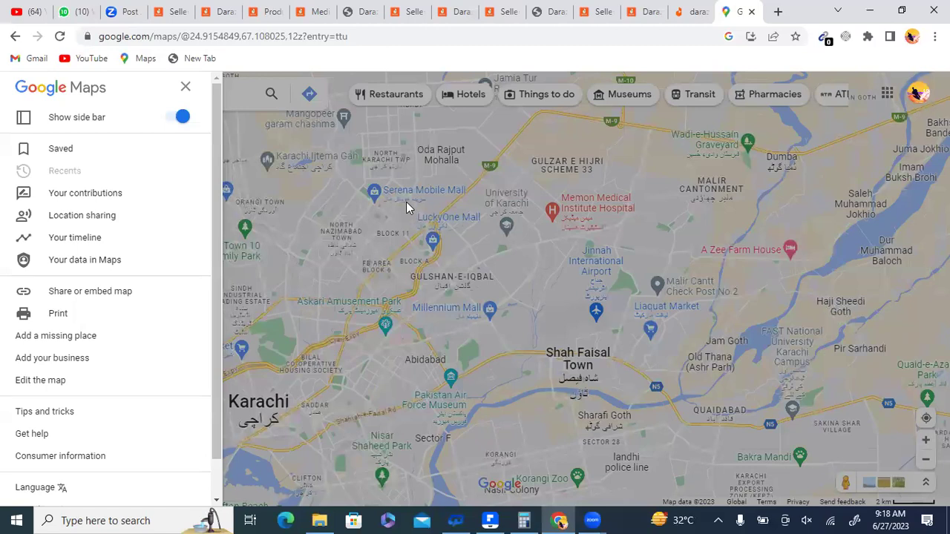
click(406, 202)
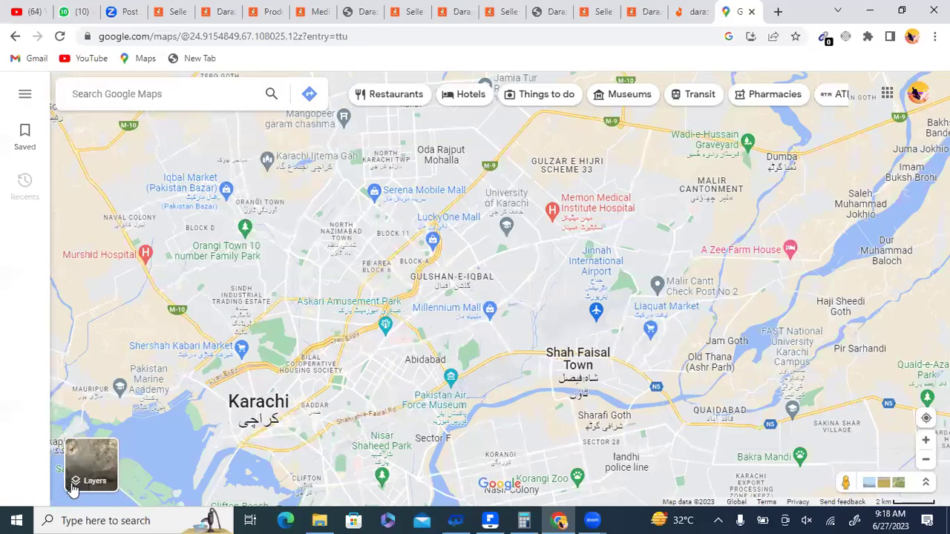
click(112, 481)
click(232, 467)
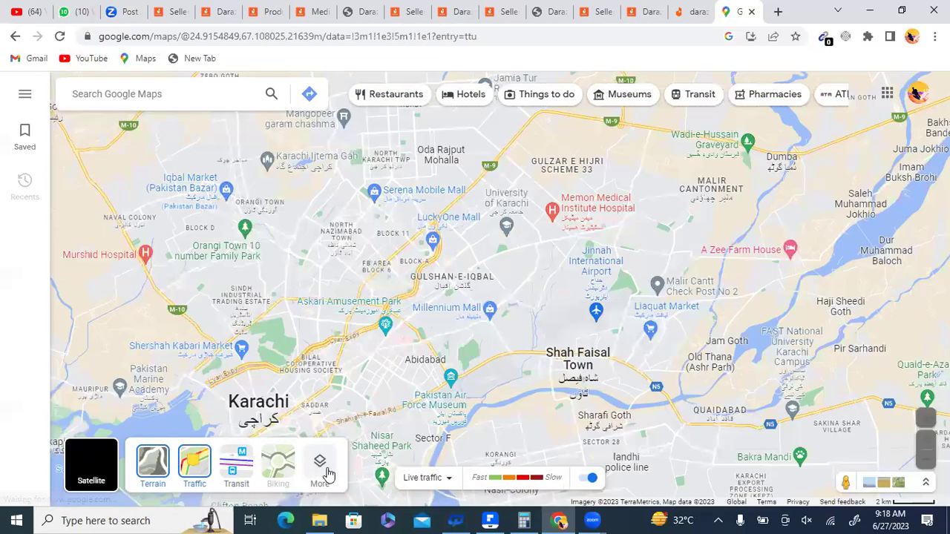
- Enable the Terrain and Street View layers and open Serena Mobile Mall's place details
click(326, 472)
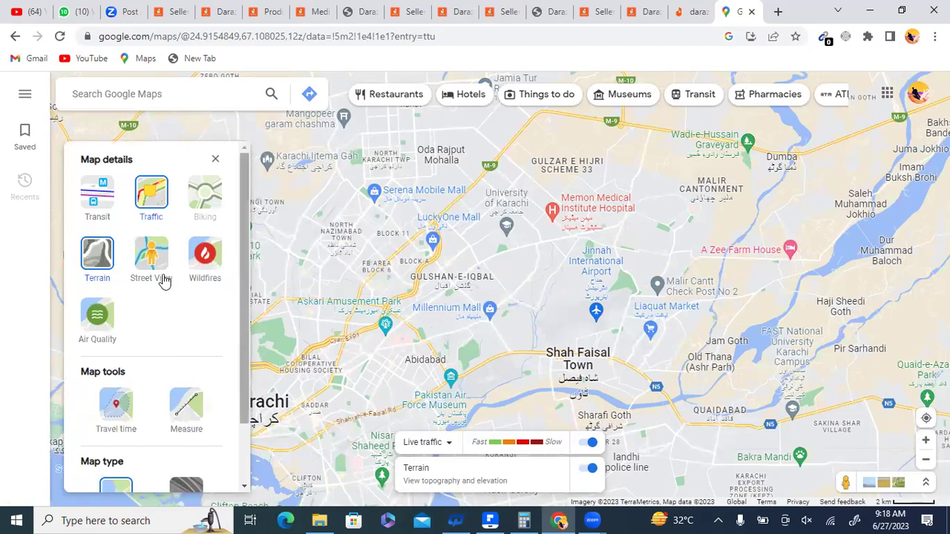
click(154, 271)
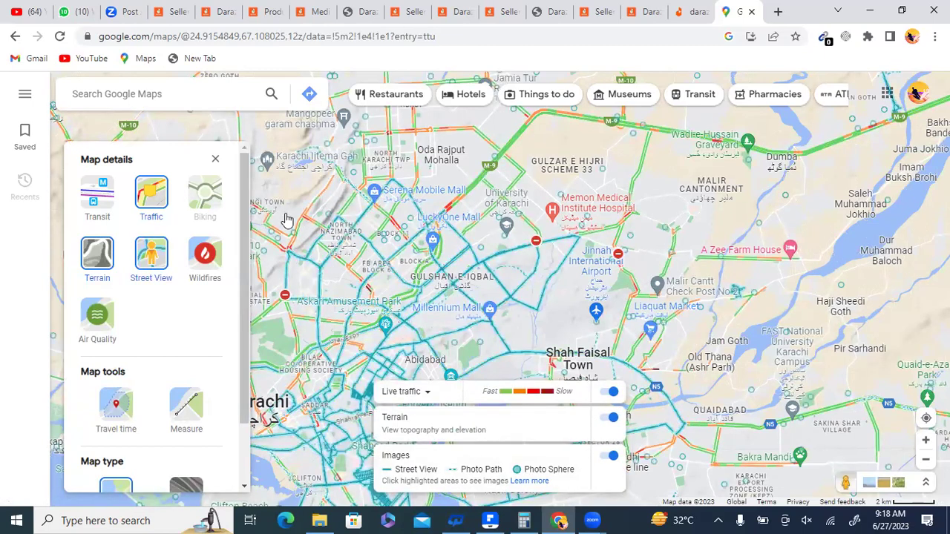
click(174, 93)
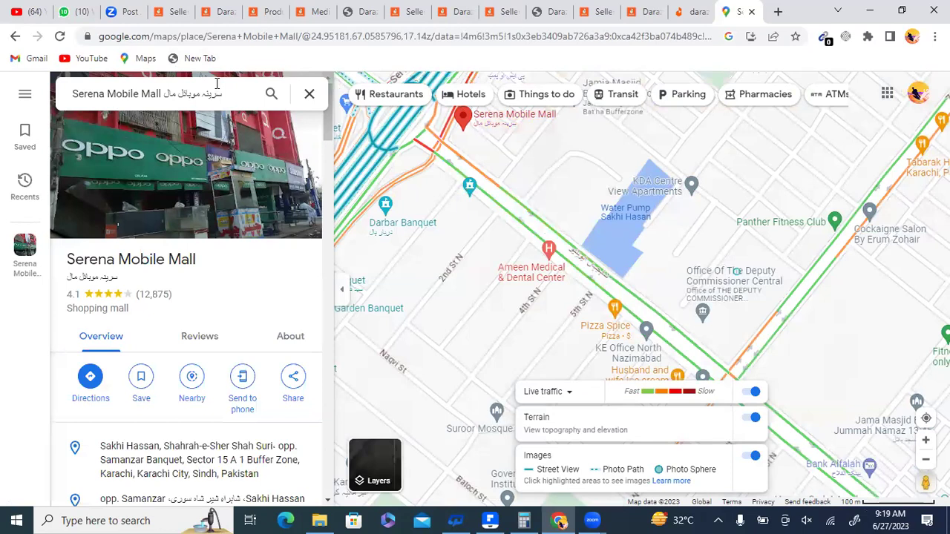
- Search the map for 'dubai' and open the Burj Khalifa place page
click(228, 93)
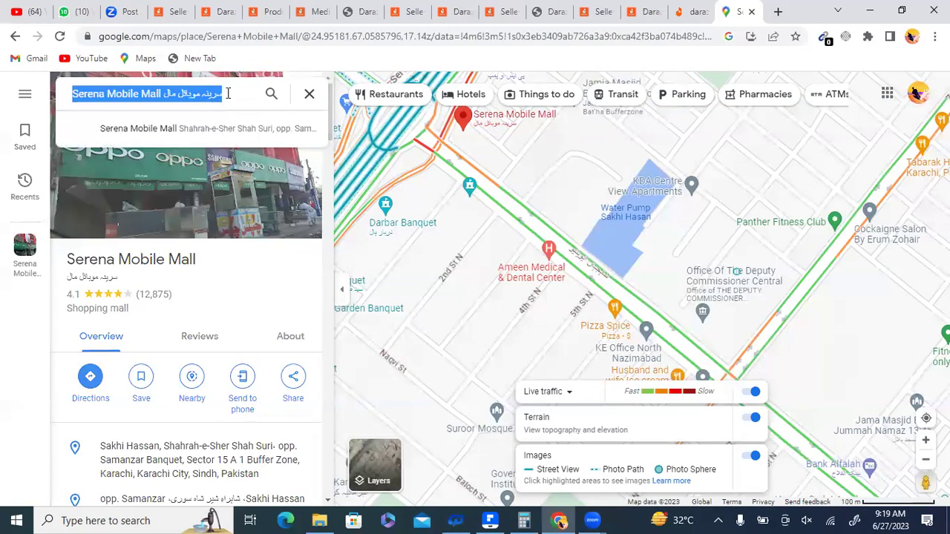
text(dubai)
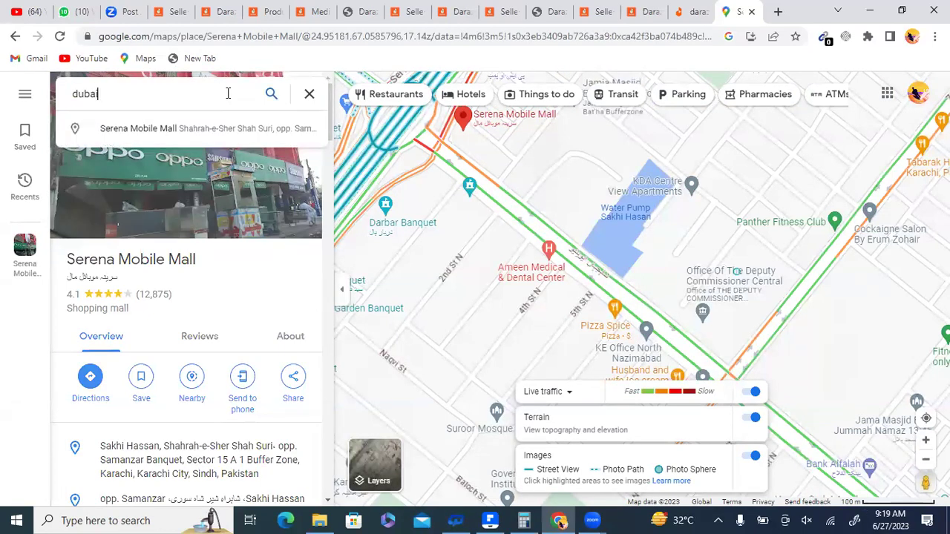
key(Return)
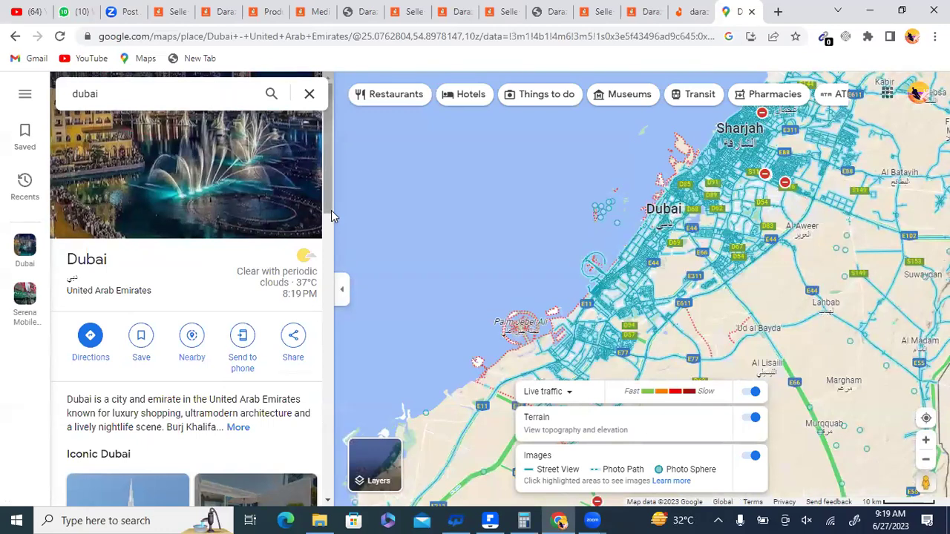
scroll(331, 210, down, 1)
scroll(95, 388, down, 2)
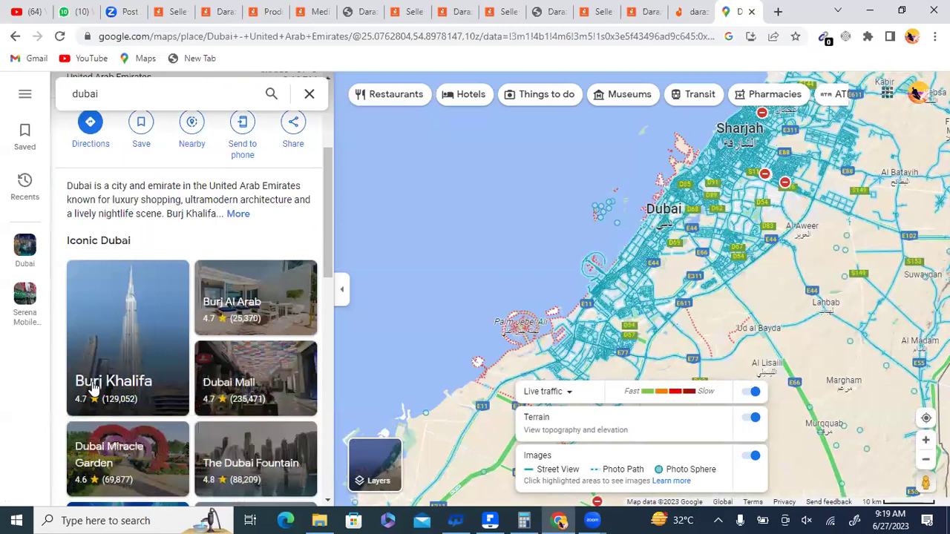
click(94, 389)
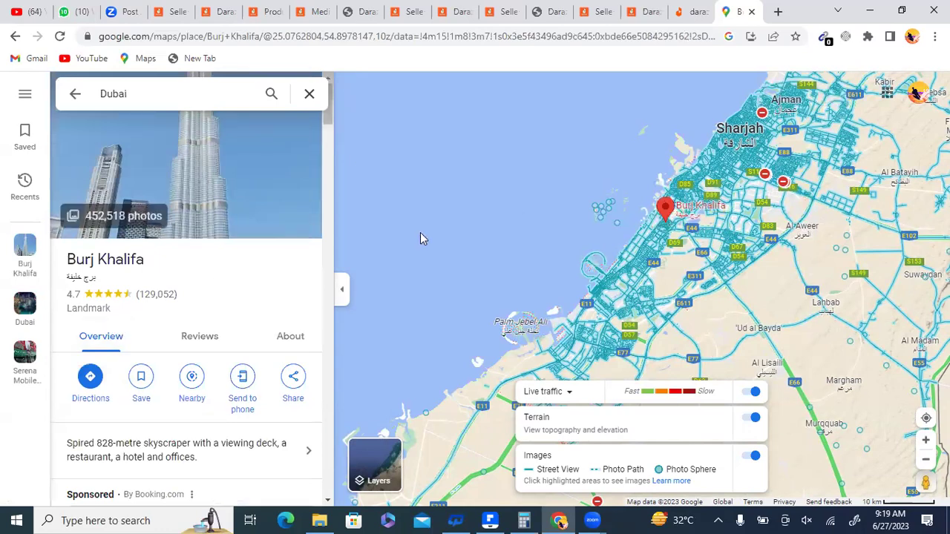
- Enter Street View at the Burj Khalifa from its place page
drag(330, 121, 332, 149)
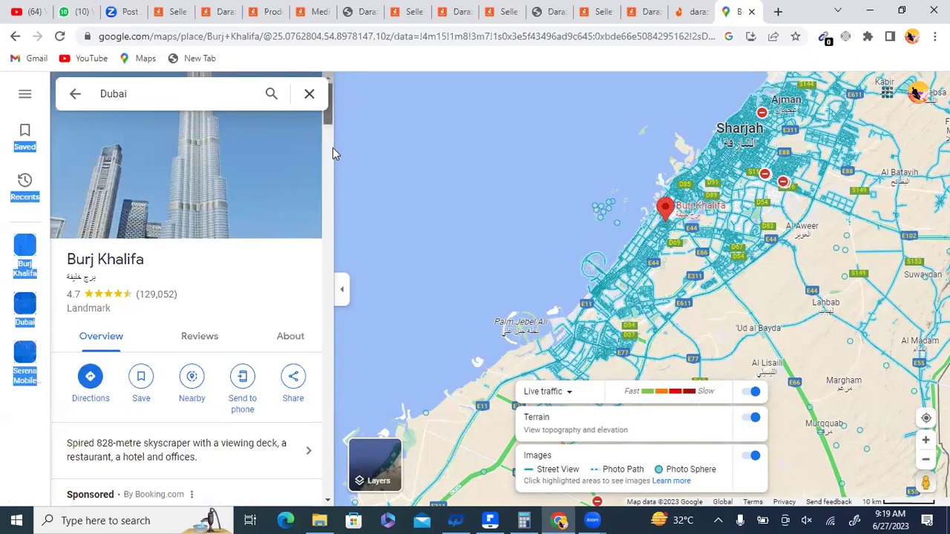
scroll(333, 156, down, 5)
scroll(334, 185, down, 3)
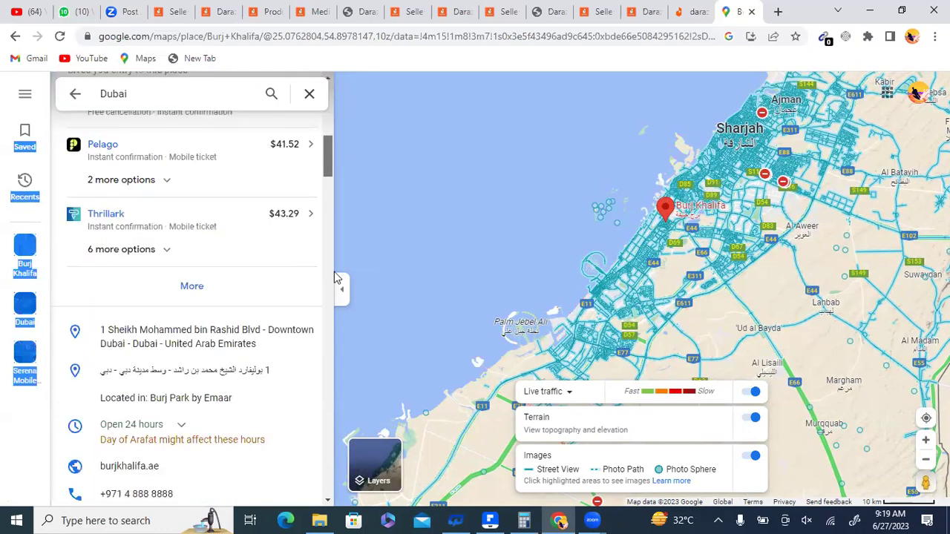
scroll(334, 271, down, 5)
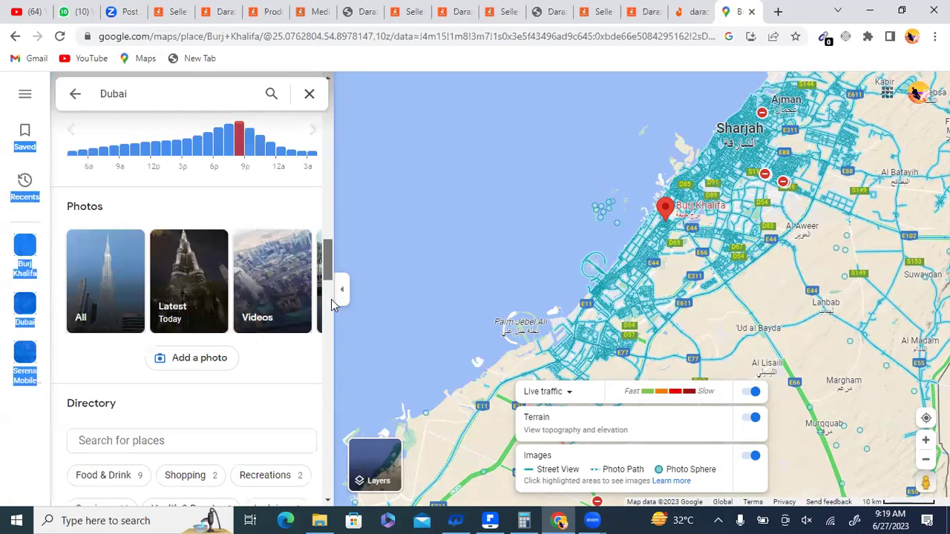
scroll(329, 384, down, 10)
drag(330, 427, 334, 26)
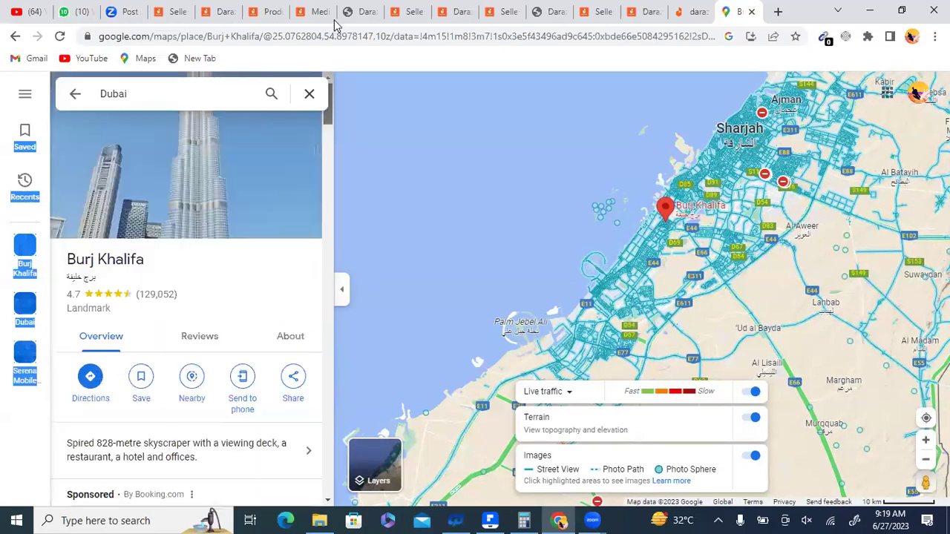
click(207, 186)
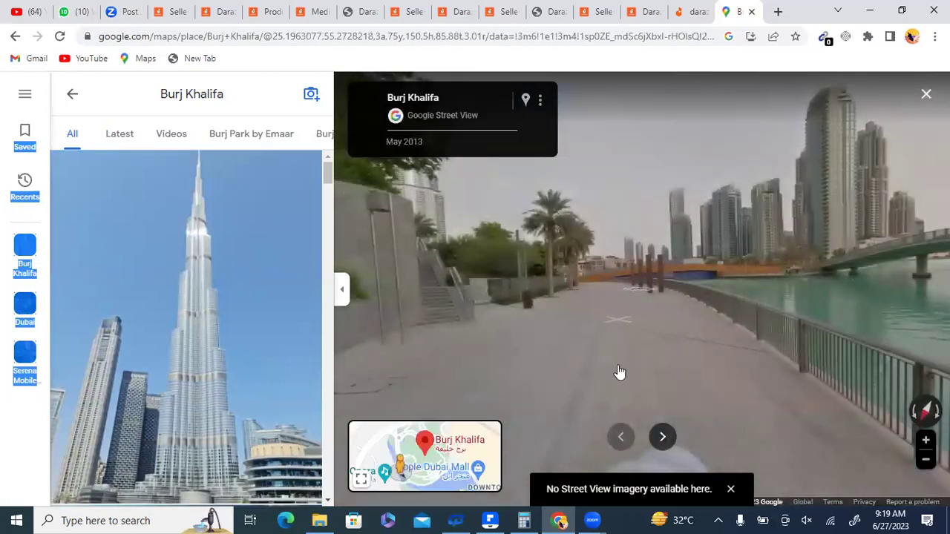
- Move forward along the promenade and look toward the bridge, water and railing
click(656, 329)
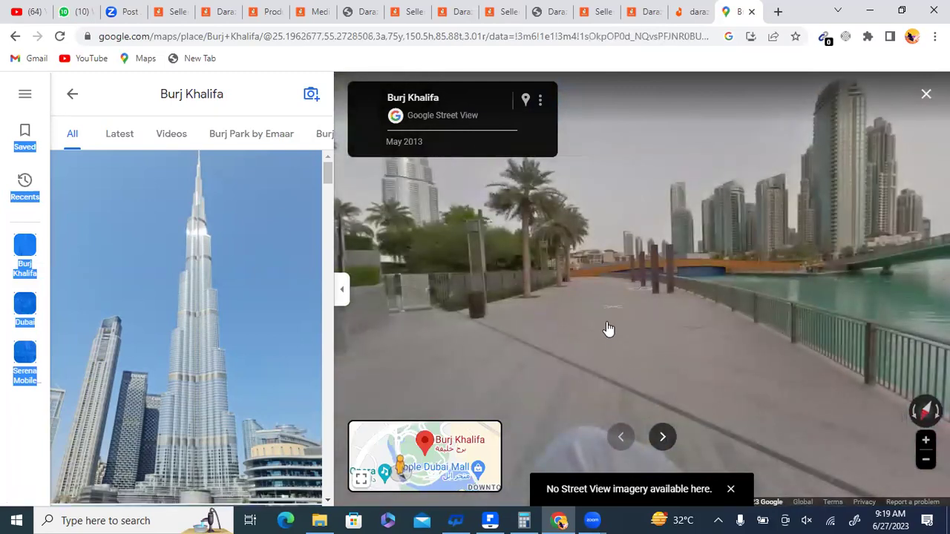
click(607, 329)
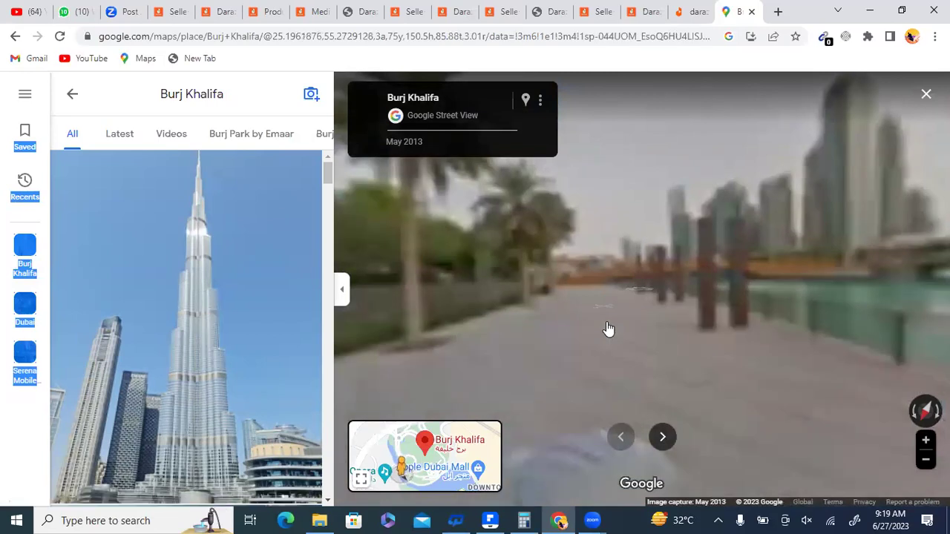
drag(657, 302, 567, 319)
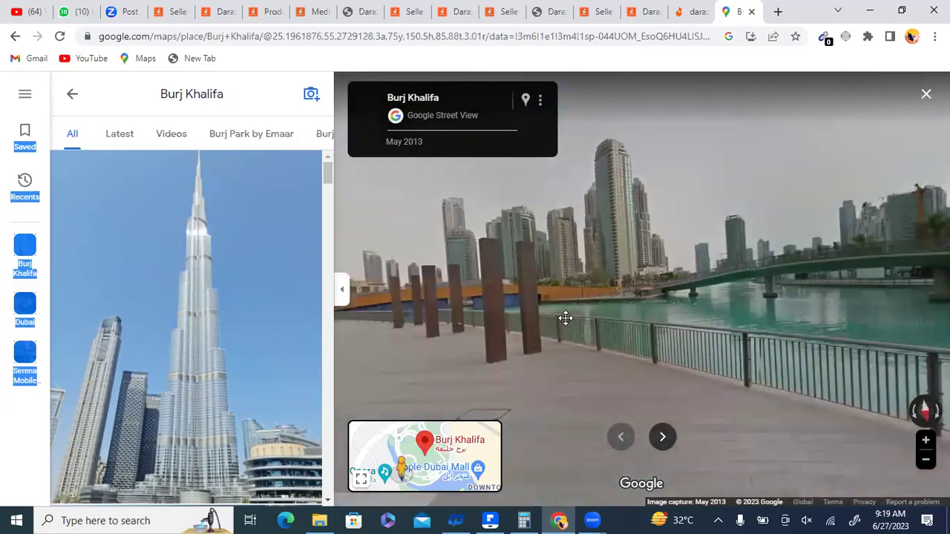
drag(730, 331, 300, 335)
drag(582, 314, 416, 237)
drag(498, 183, 706, 193)
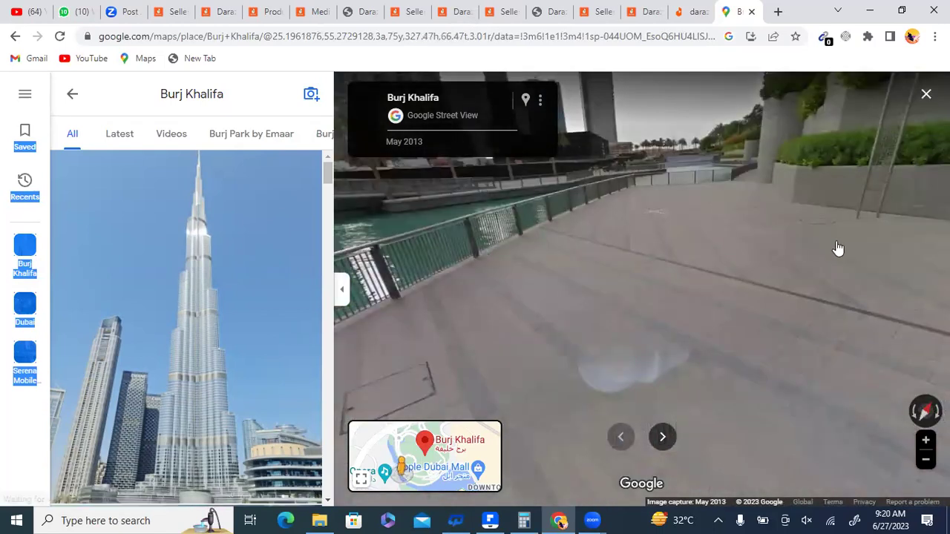
- Advance past the planter and pole to the path beside the staircase
click(861, 246)
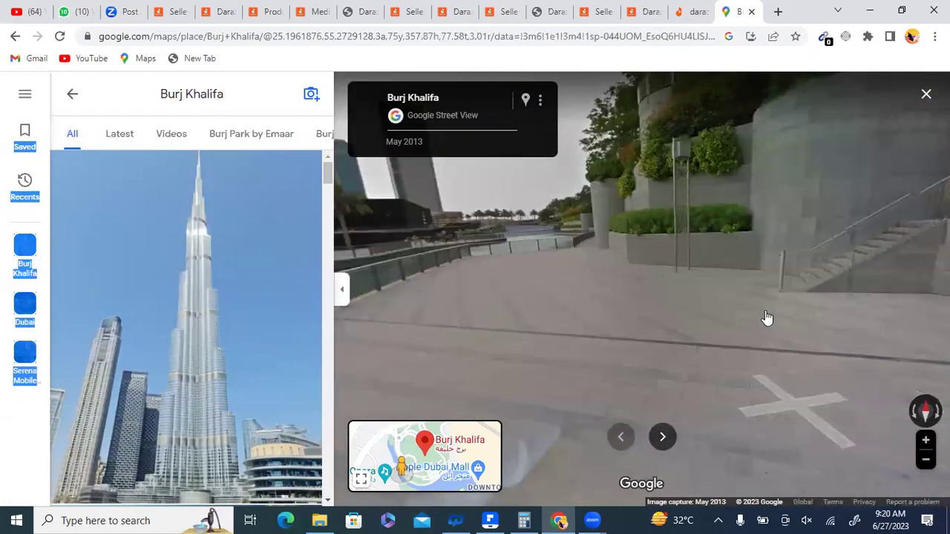
click(767, 318)
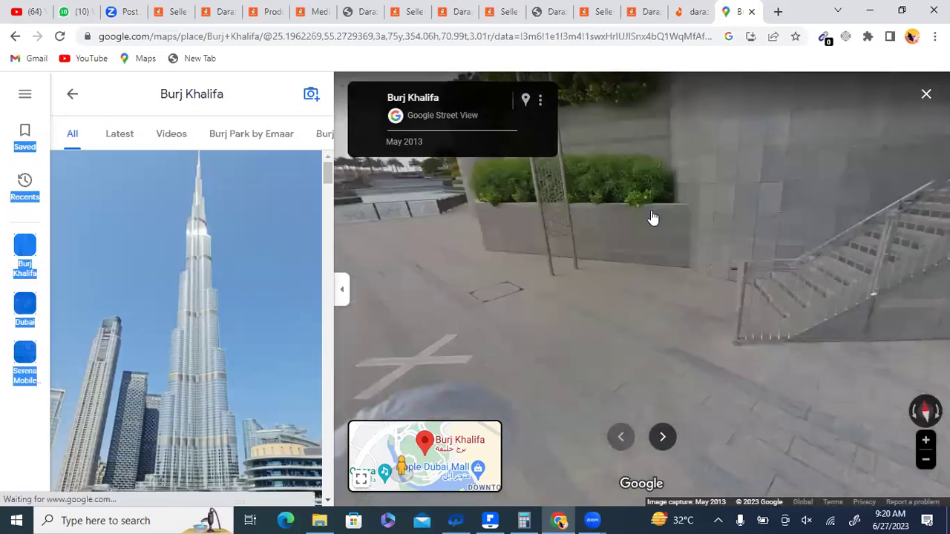
click(651, 216)
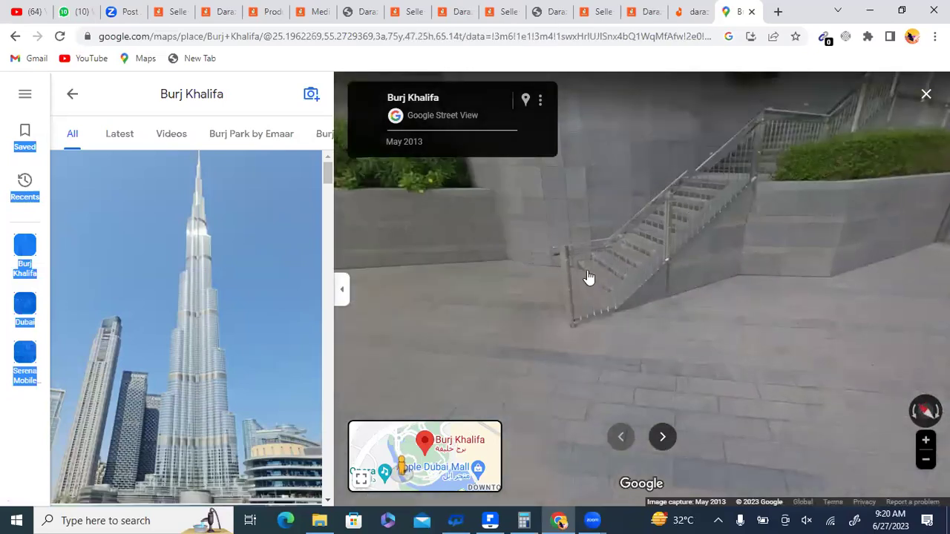
click(555, 301)
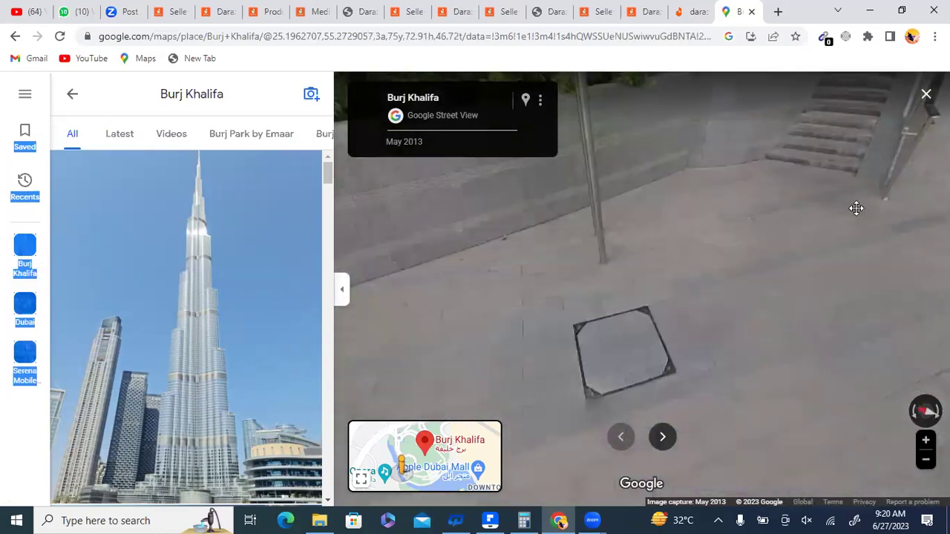
click(865, 274)
click(817, 319)
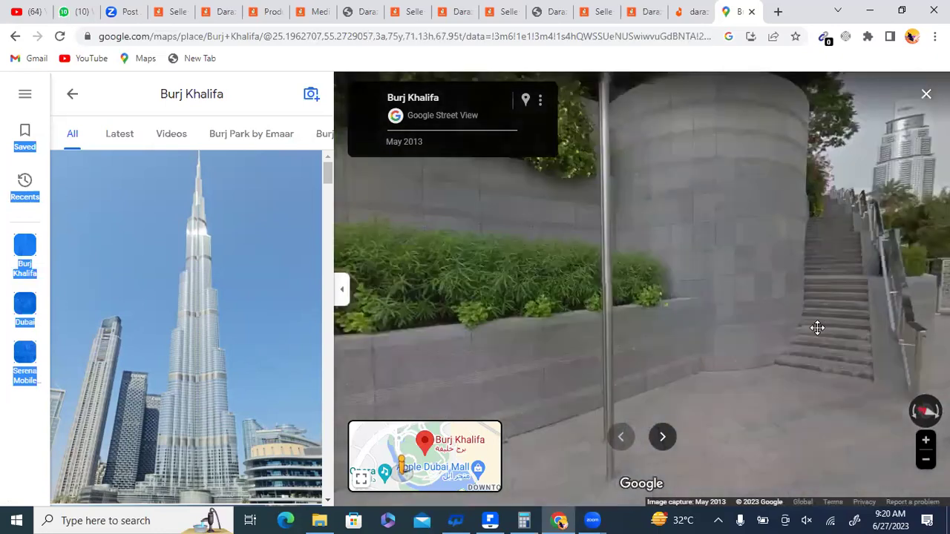
click(783, 331)
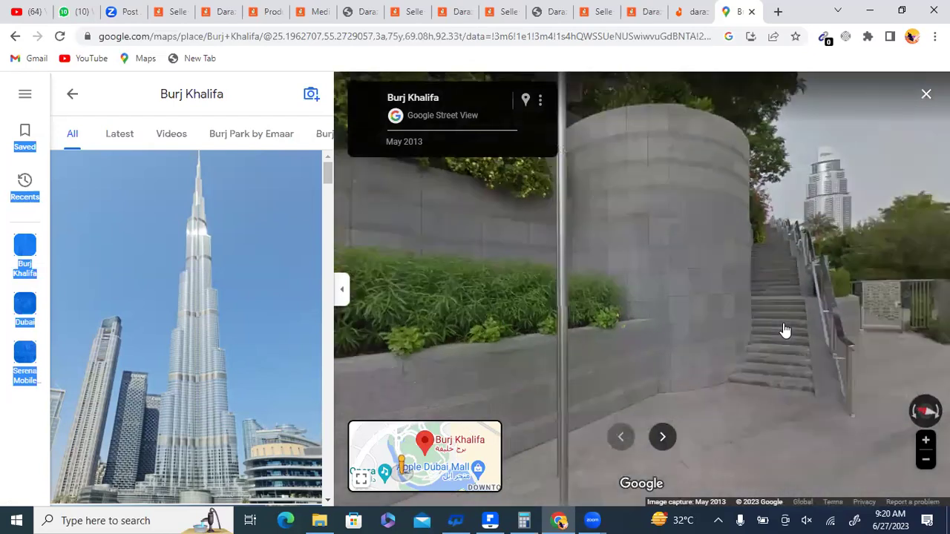
click(730, 349)
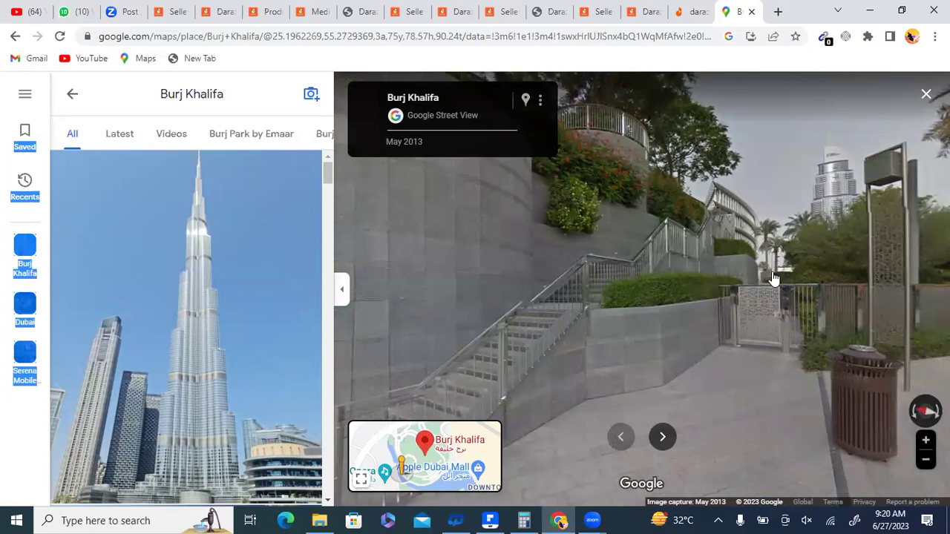
- Walk along the curved wall toward the gate and look out at the palms and city towers
click(839, 312)
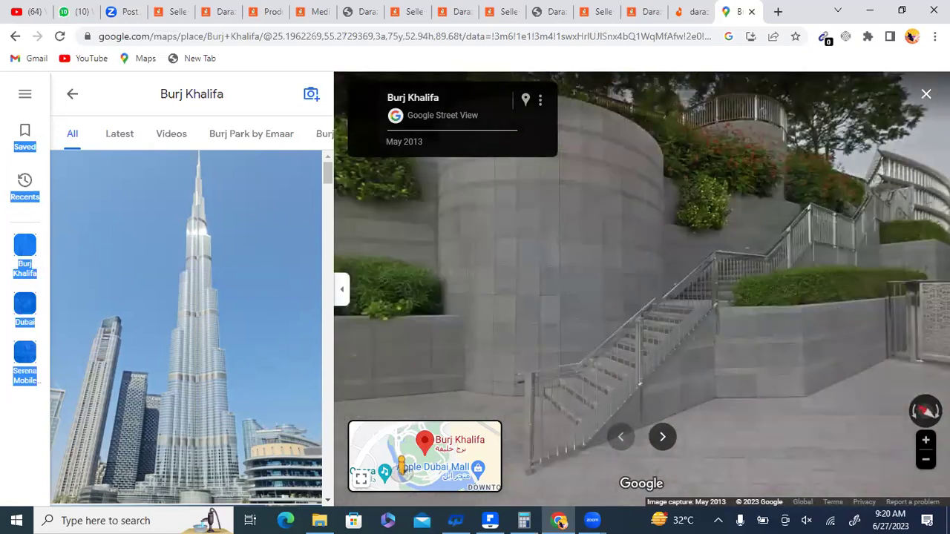
click(577, 383)
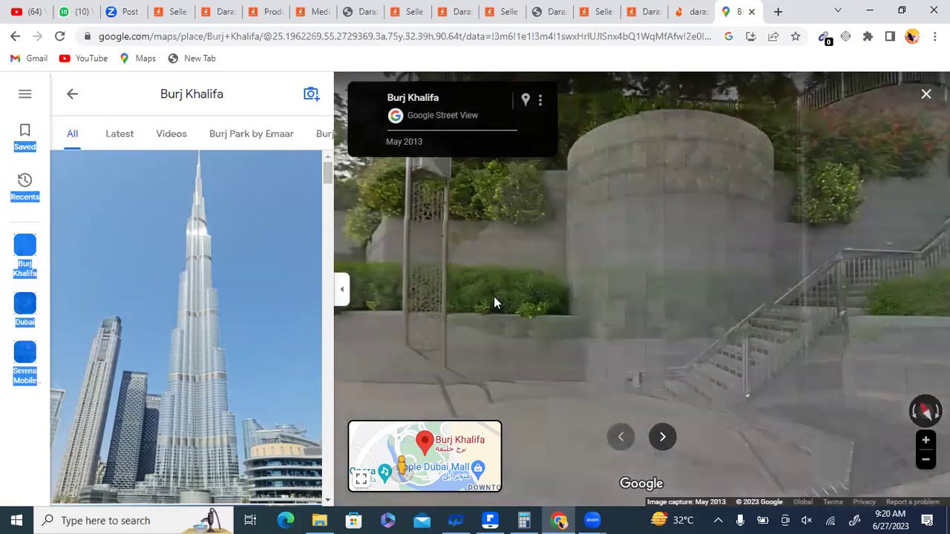
click(494, 301)
click(667, 278)
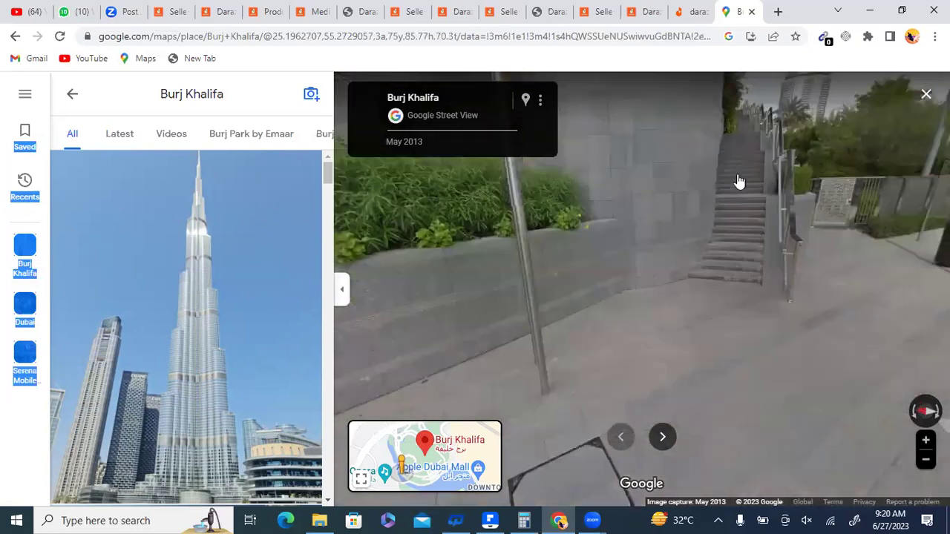
click(738, 181)
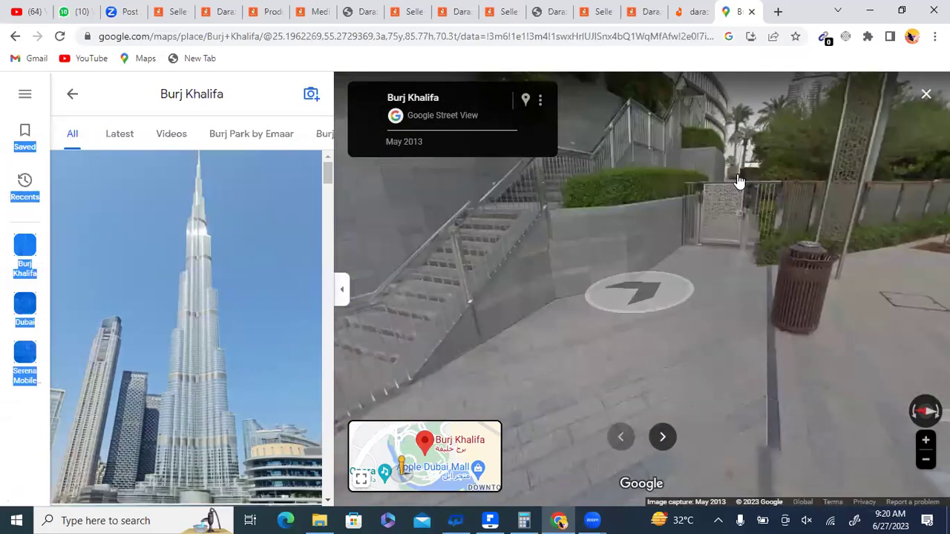
drag(884, 295, 602, 155)
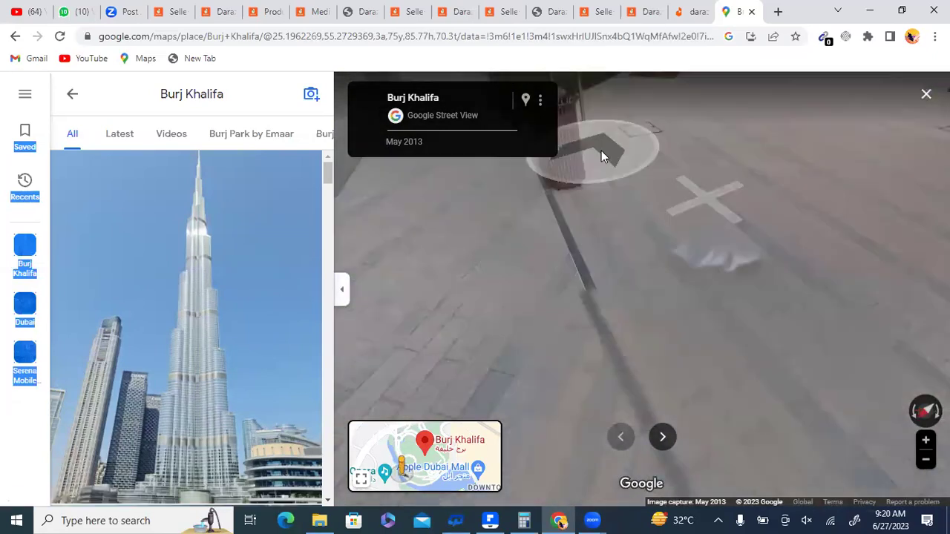
click(848, 360)
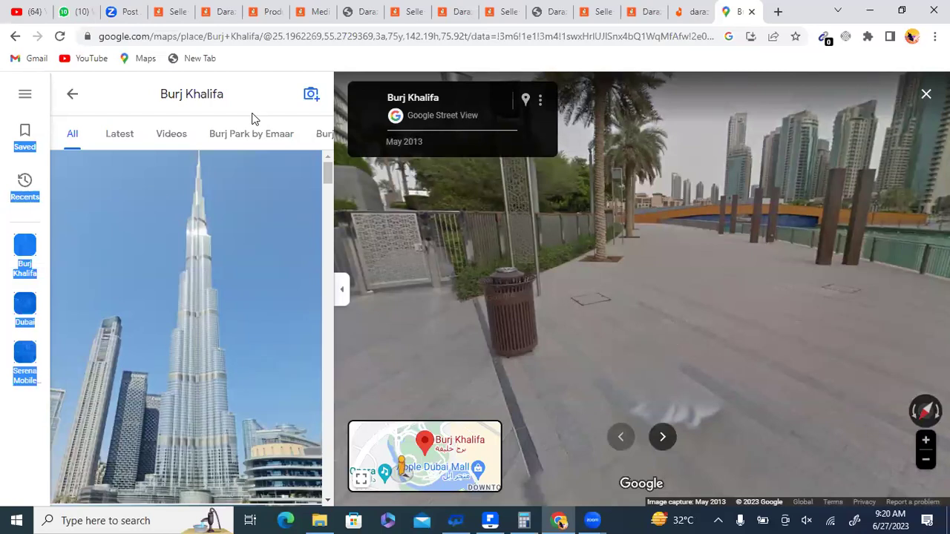
click(169, 12)
- Flip through the Bundles detail and Reviews Management tabs to Orders Overview, then open a new tab
click(482, 8)
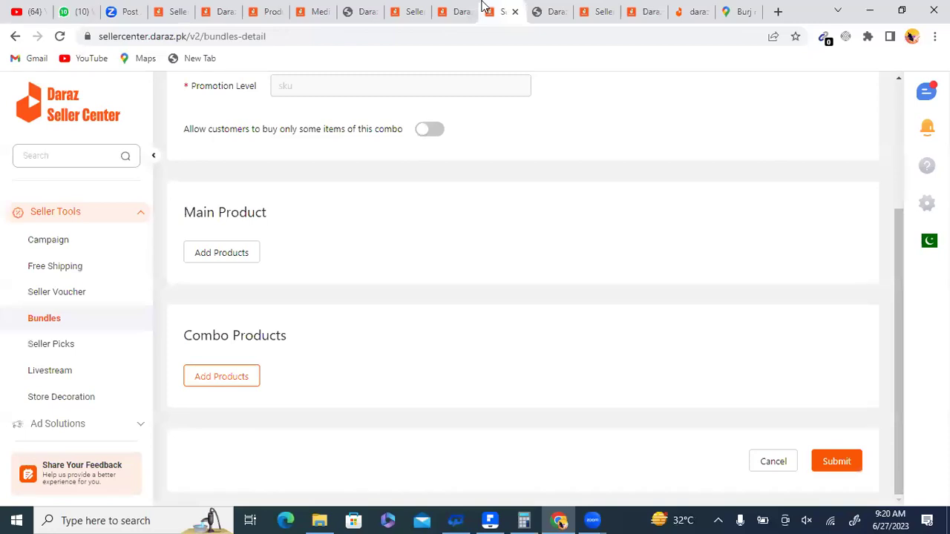
click(593, 9)
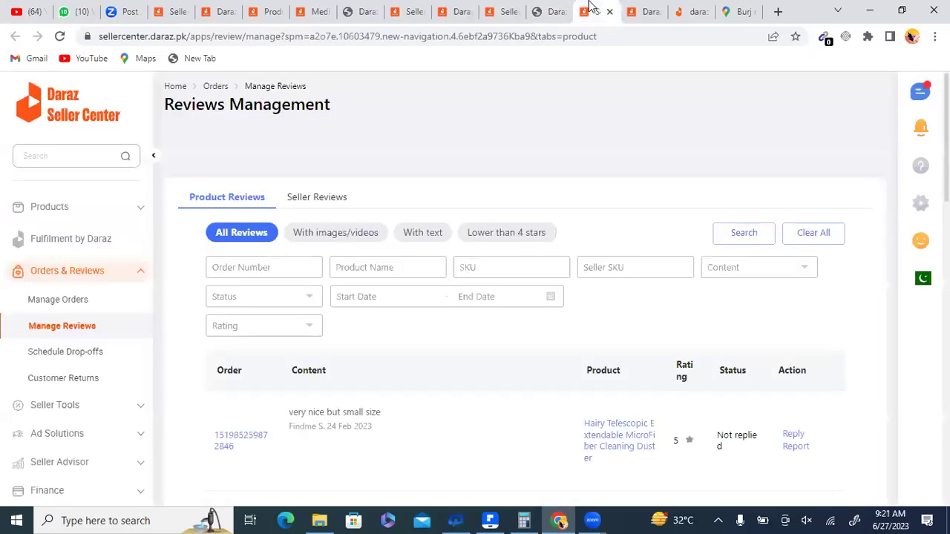
click(654, 8)
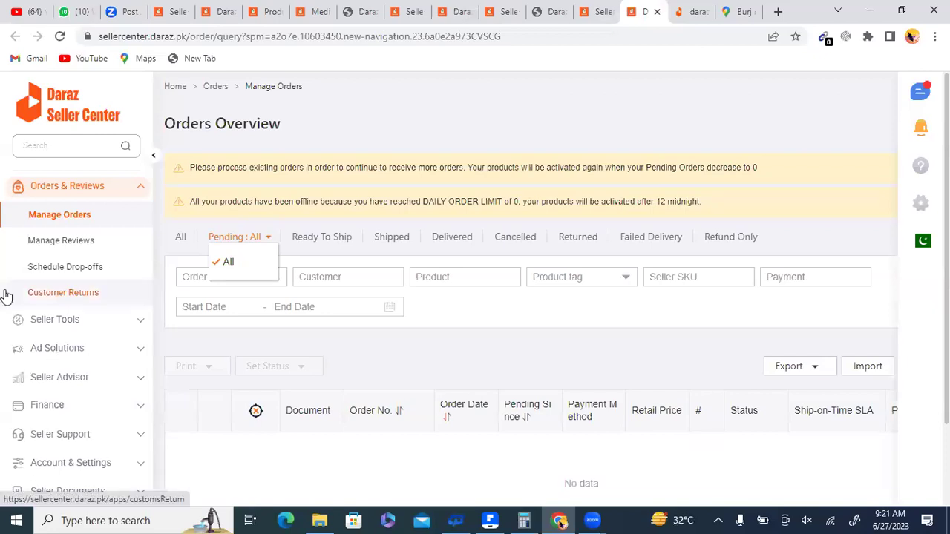
scroll(6, 296, down, 1)
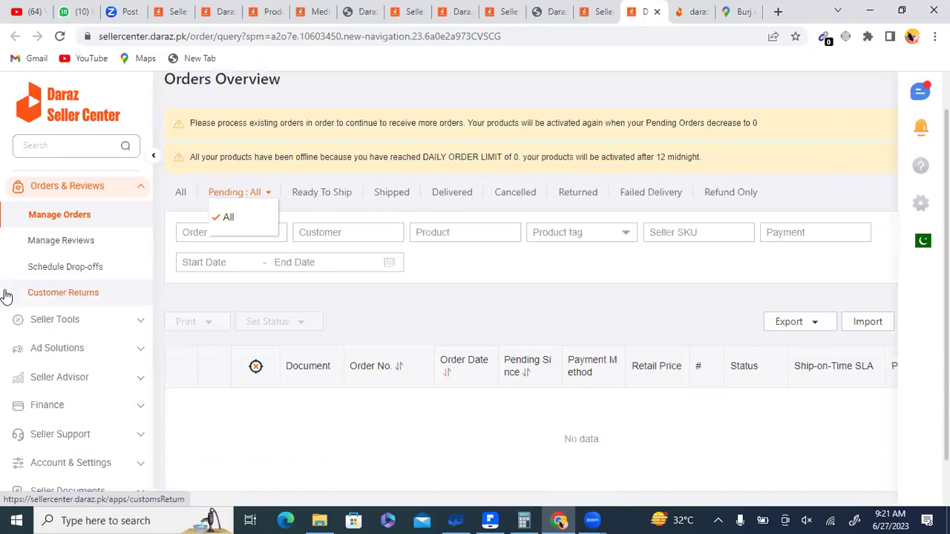
click(777, 12)
- Search Google for 'houston digitizing' and scroll through the results
text(houston )
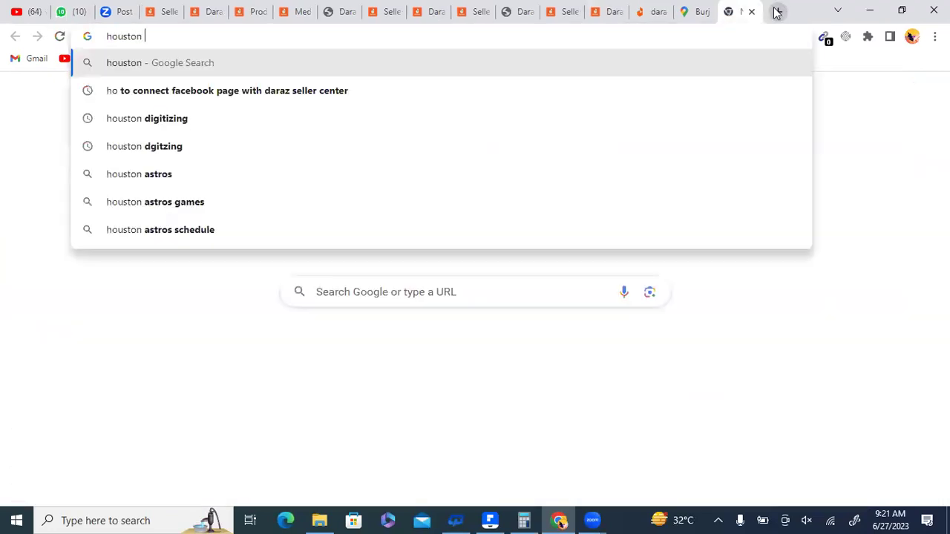
text(digitiz)
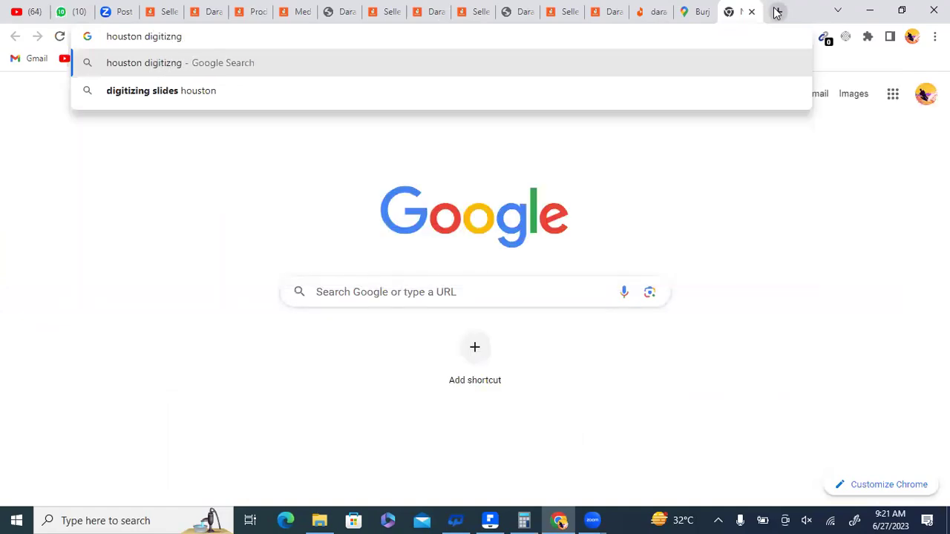
text(ing)
key(Return)
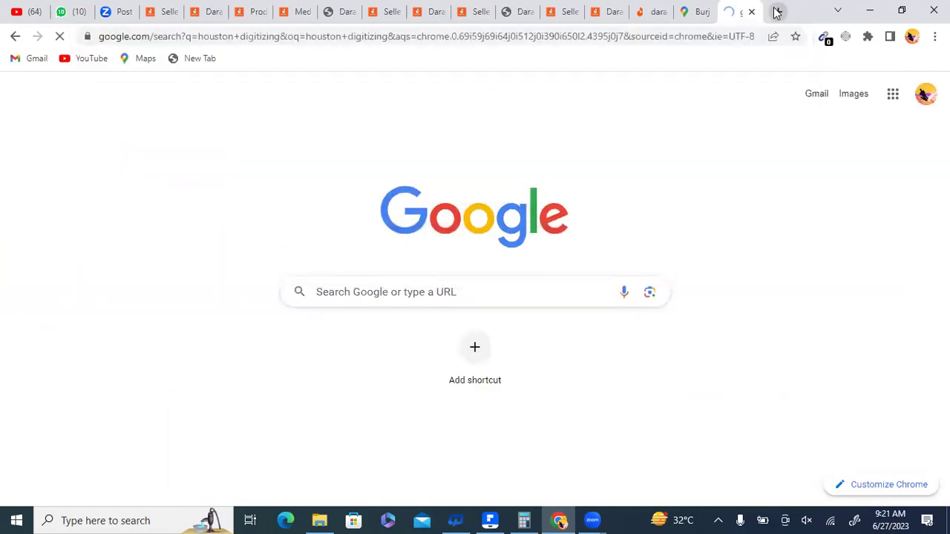
scroll(501, 270, down, 3)
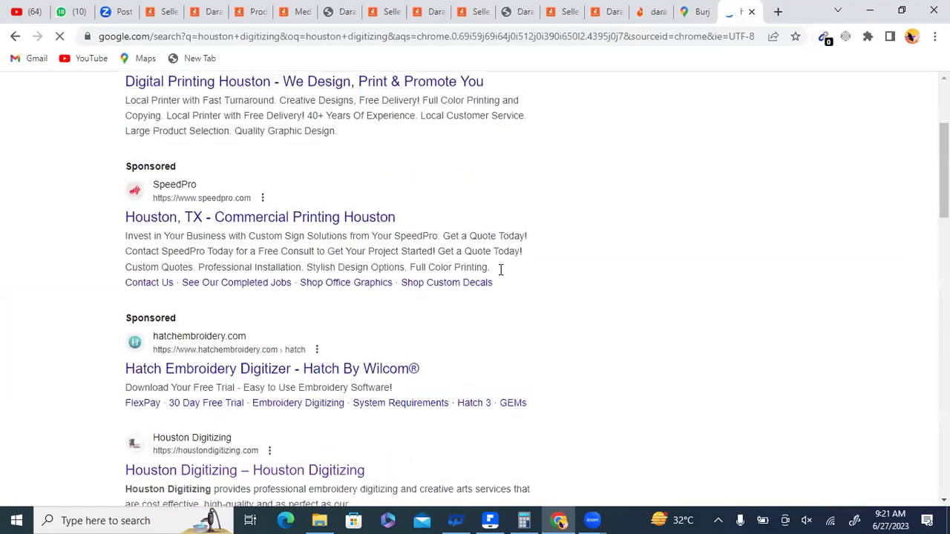
scroll(500, 269, down, 2)
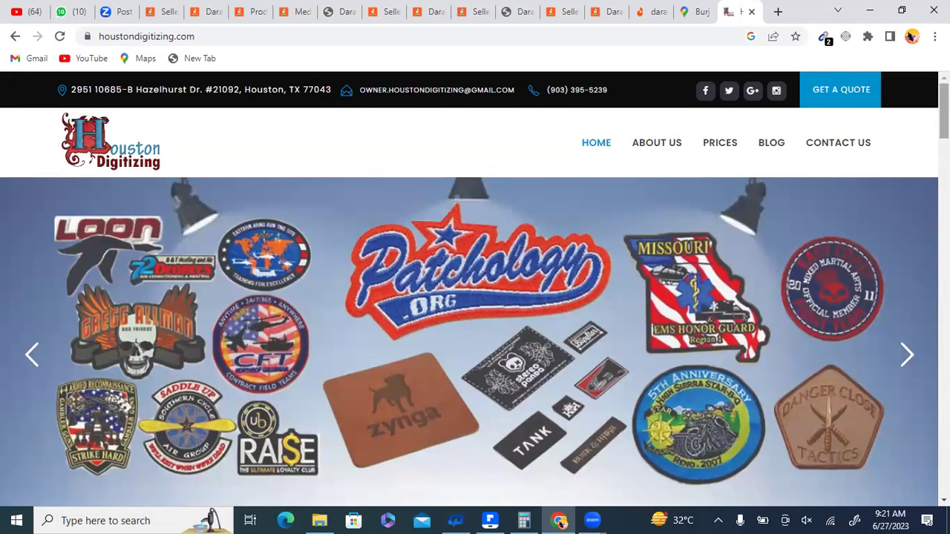
- Scroll through the Houston Digitizing home page and its embroidered patches
scroll(475, 289, down, 1)
scroll(475, 290, down, 10)
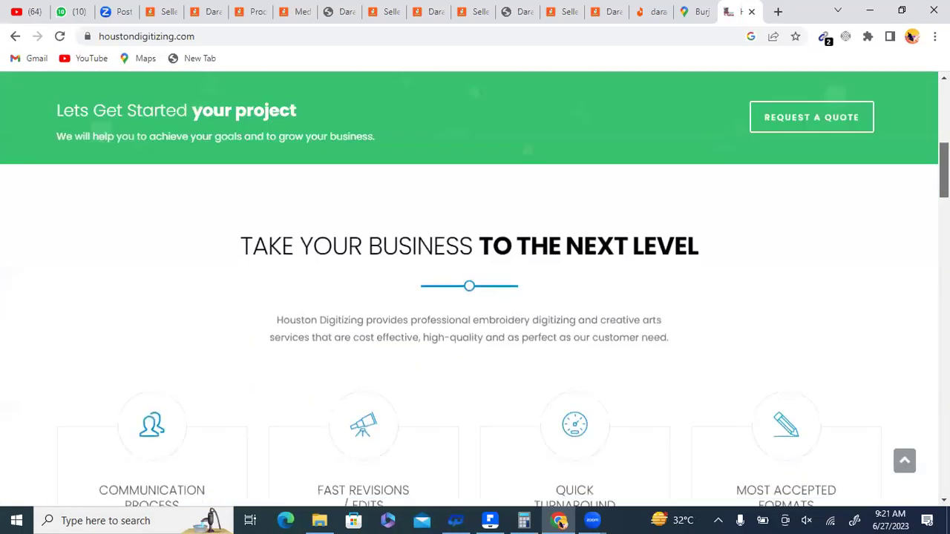
scroll(919, 418, down, 15)
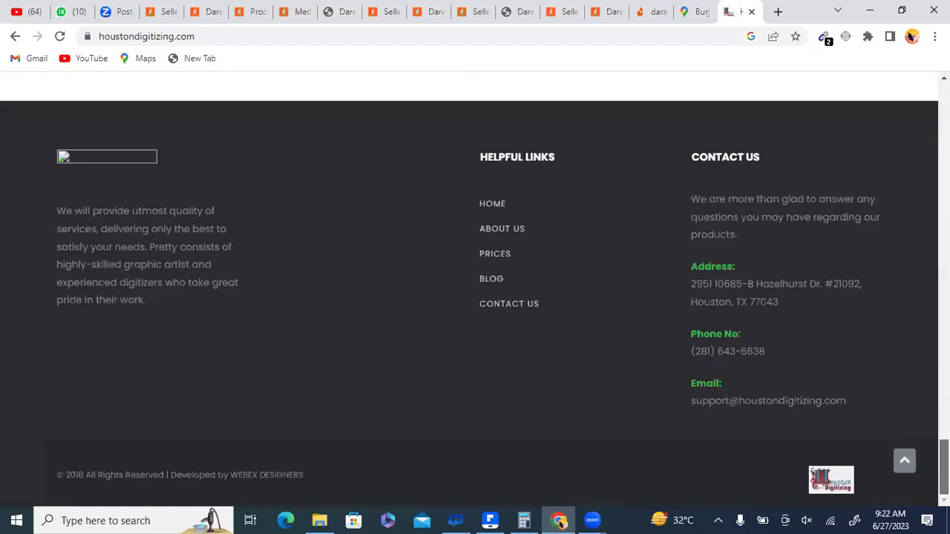
scroll(921, 132, up, 20)
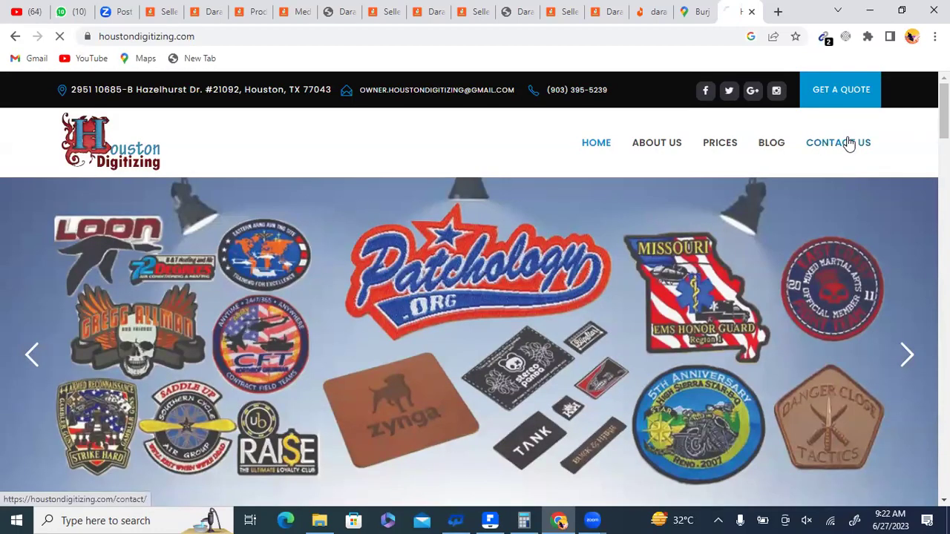
- Open the Contact Us page and scroll through its address and contact details
click(849, 143)
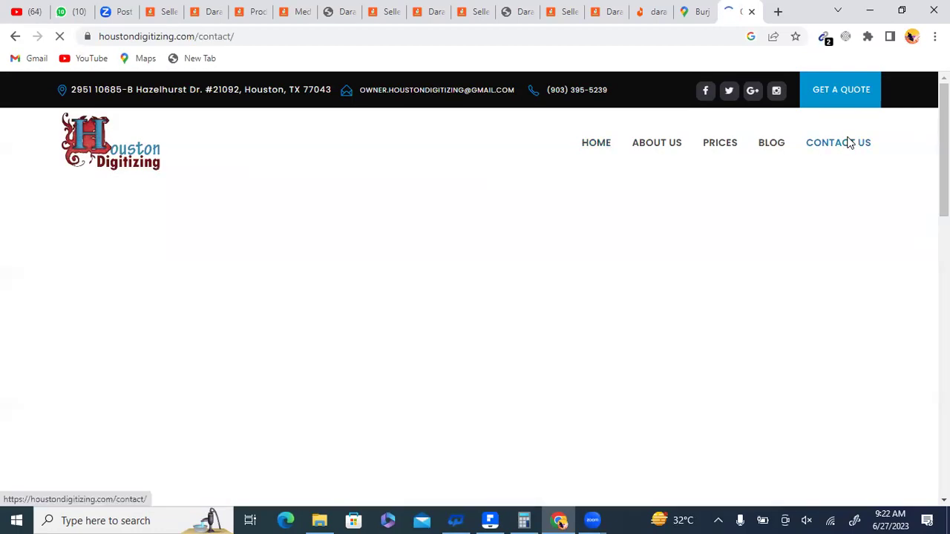
scroll(475, 289, down, 15)
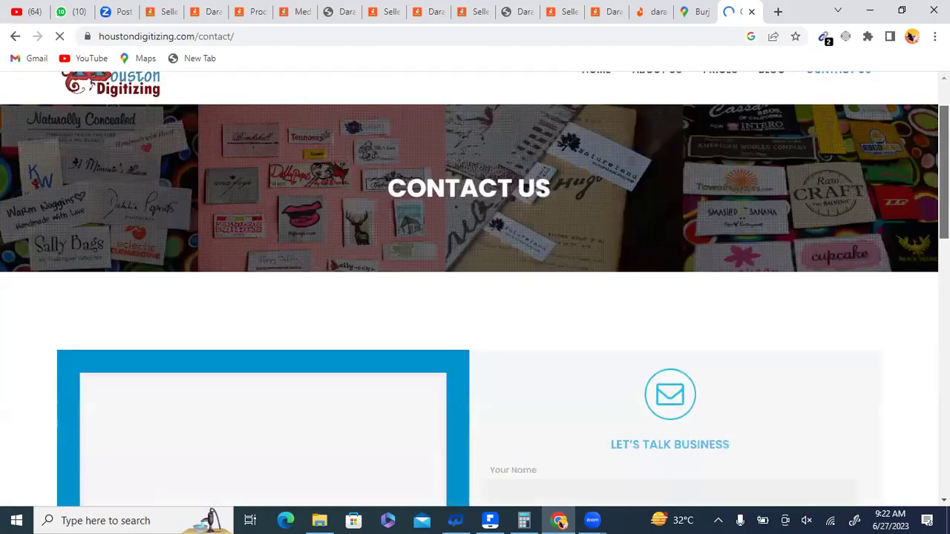
scroll(475, 290, up, 2)
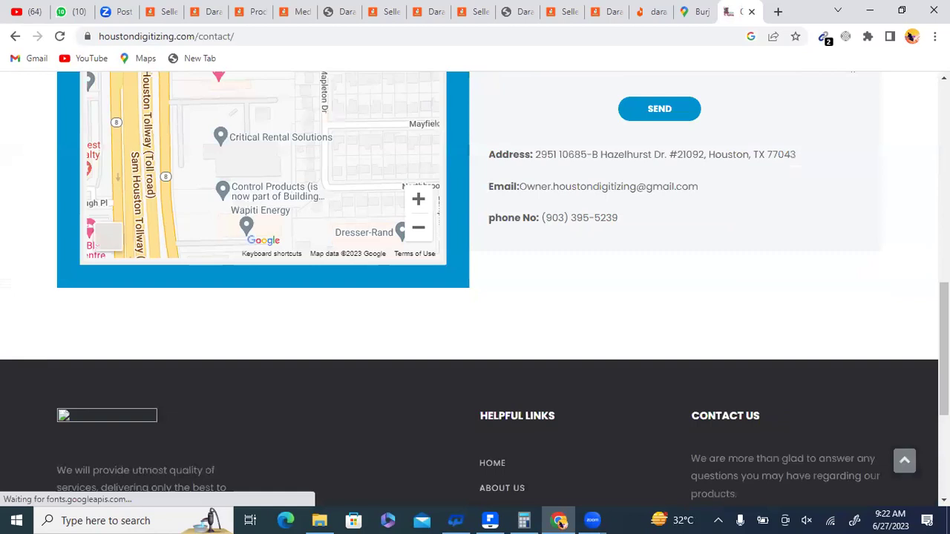
scroll(475, 290, down, 4)
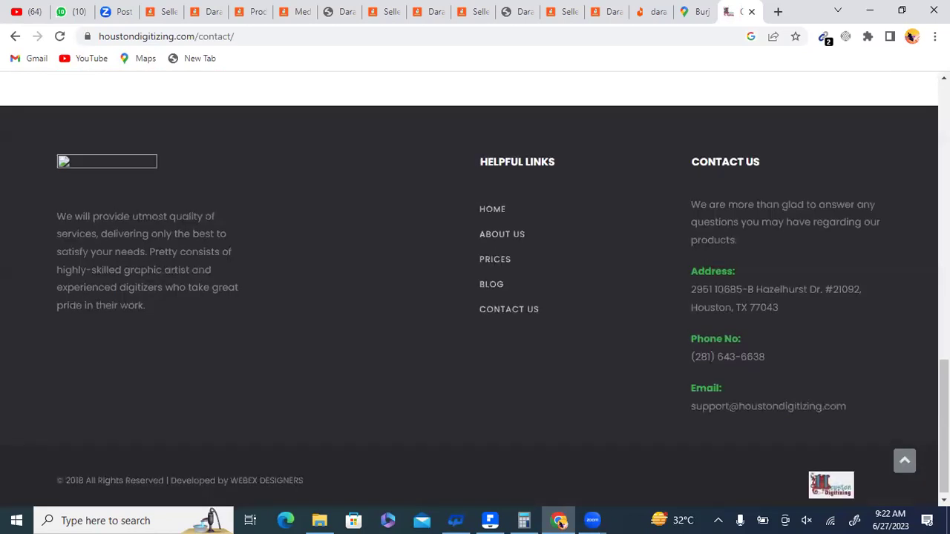
scroll(247, 295, up, 10)
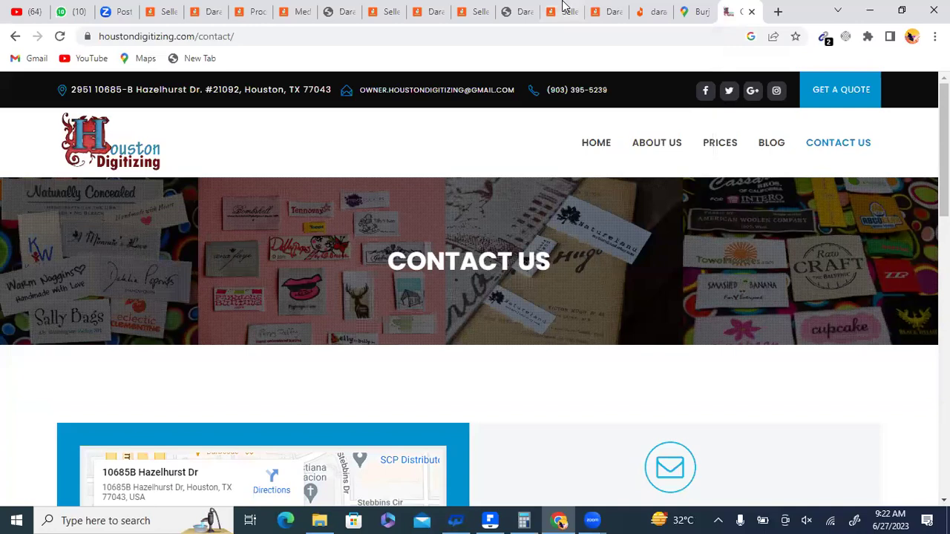
click(563, 9)
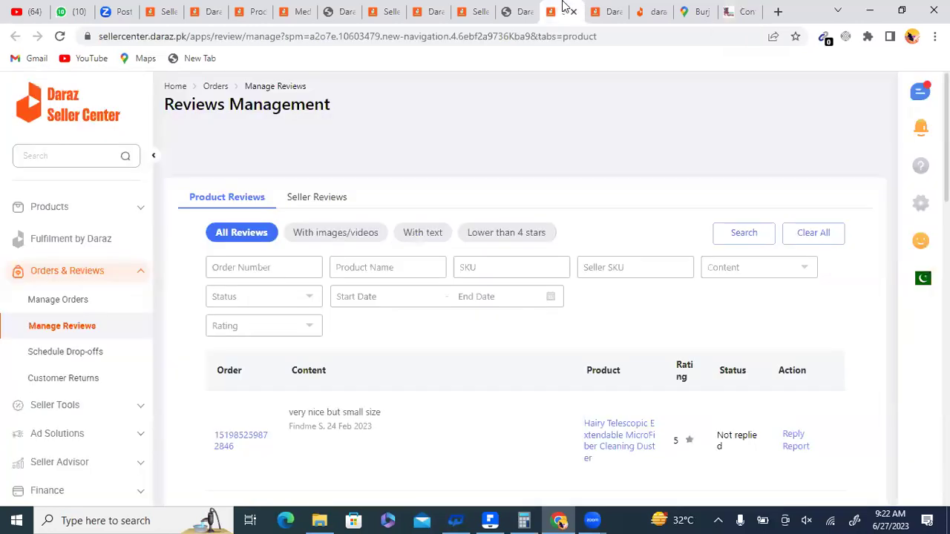
- Switch to the Orders tab, glance at the Daraz product listing, and return to Orders Overview
click(603, 9)
click(643, 9)
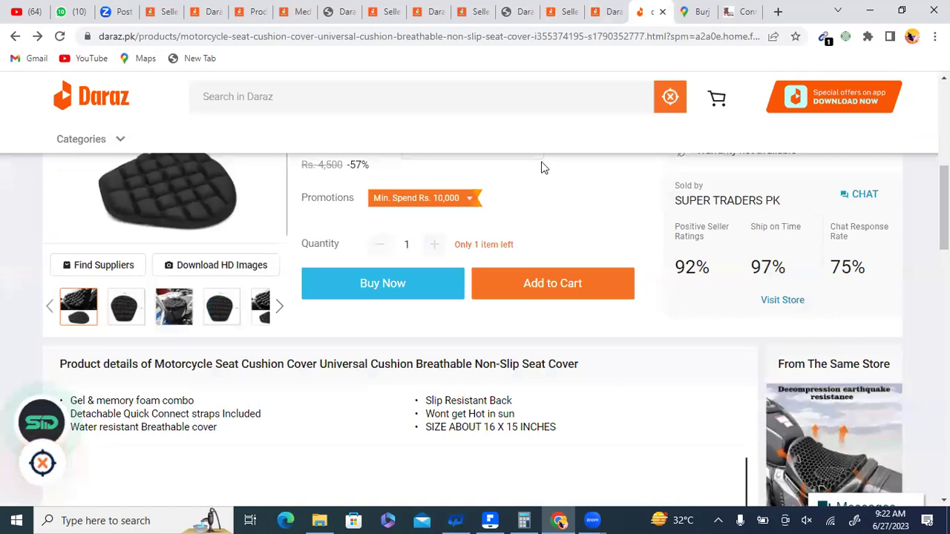
click(597, 9)
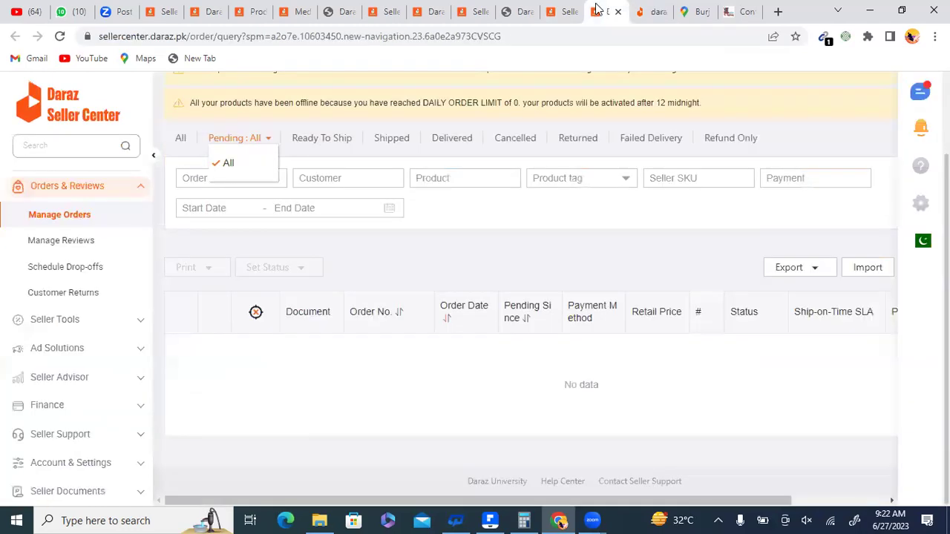
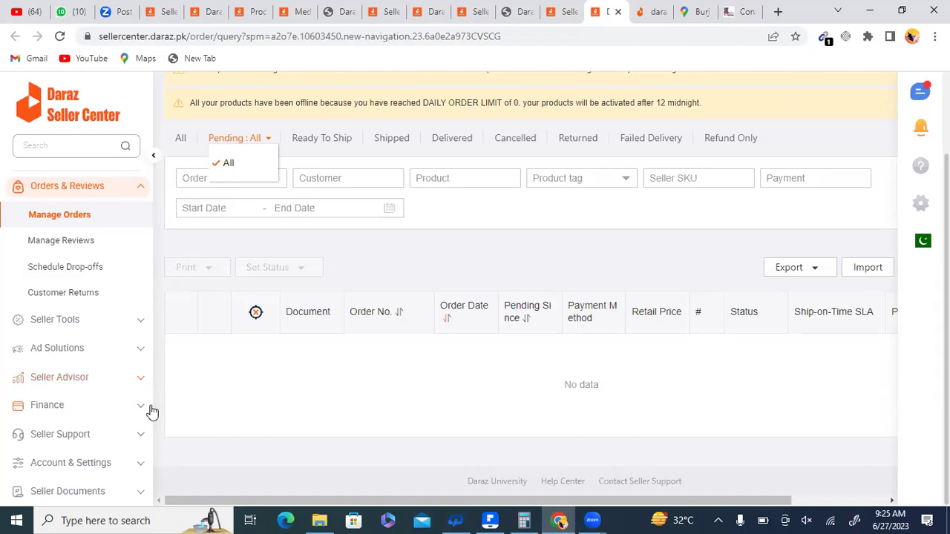
- Expand Ad Solutions in the sidebar to show Ad Campaigns, Ad Groups and Ad Performance
click(87, 360)
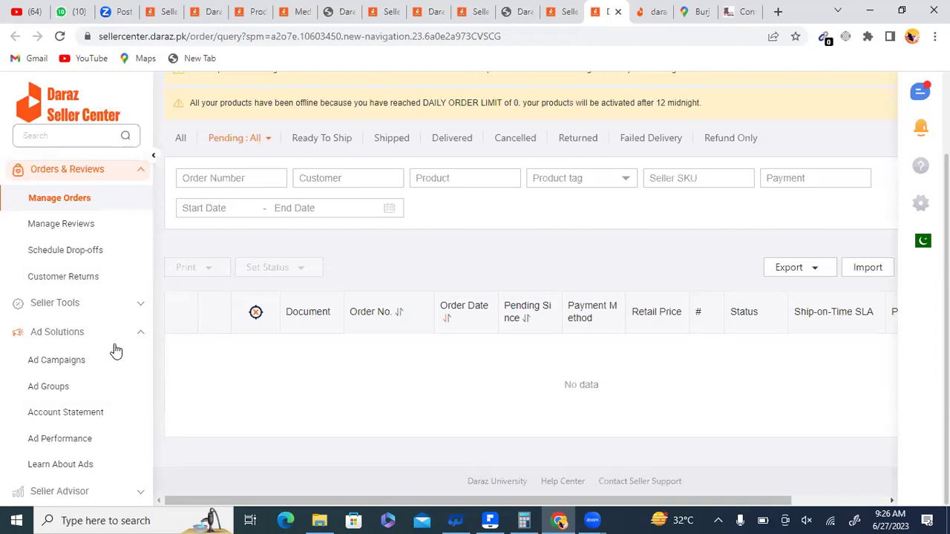
- Open the Ad Campaigns page from the Ad Solutions menu
scroll(115, 350, down, 1)
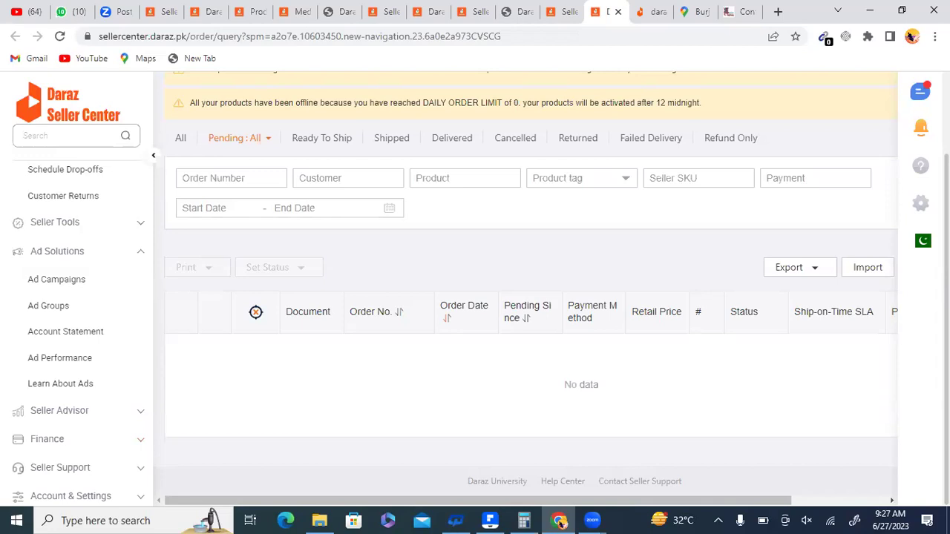
scroll(79, 332, down, 1)
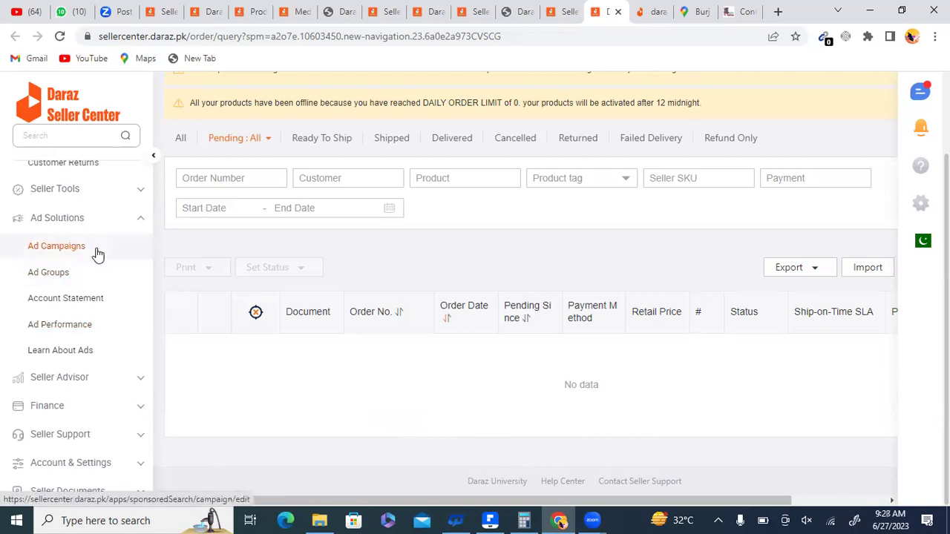
scroll(96, 255, up, 6)
click(105, 294)
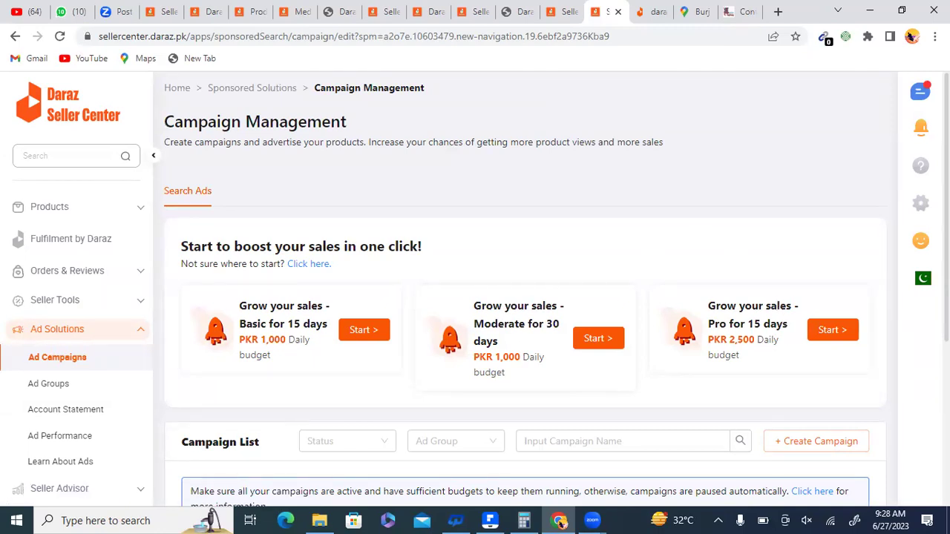
- Start a new campaign with + Create Campaign to get the prefilled campaign form
scroll(946, 223, down, 1)
click(844, 380)
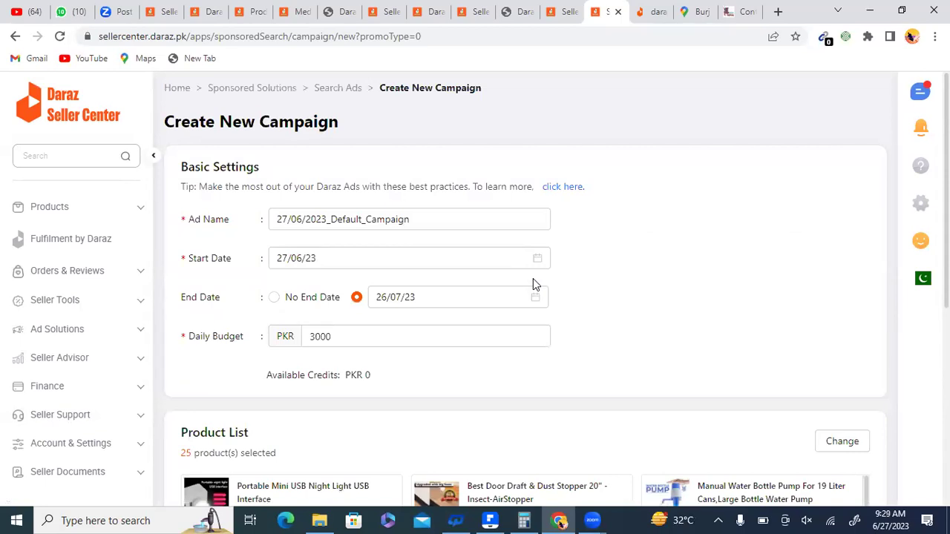
- Select the default ad name and set the campaign start date to 30/06/23
click(433, 226)
double_click(434, 226)
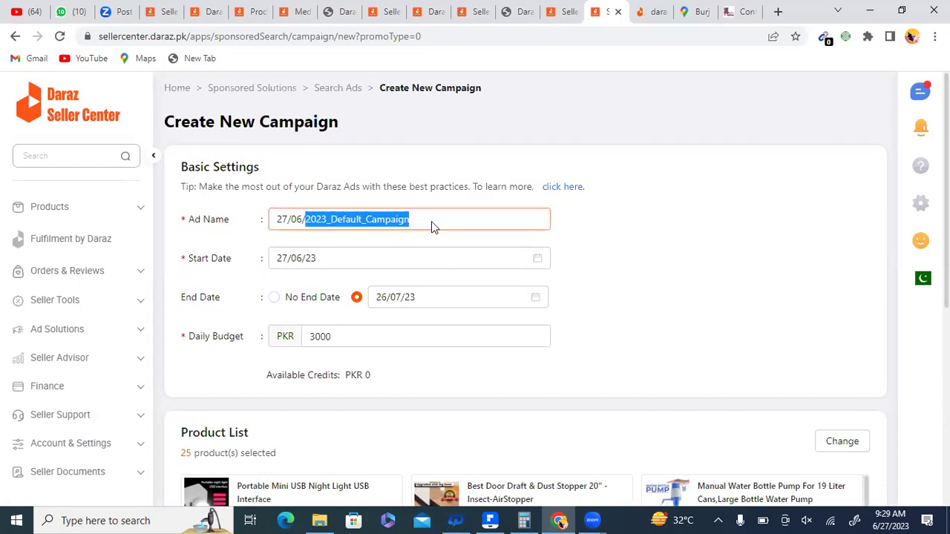
click(360, 260)
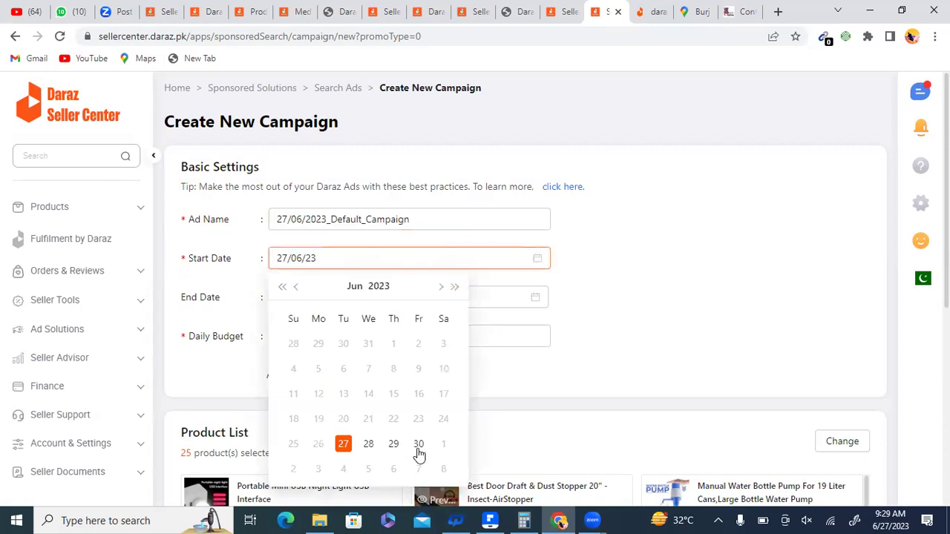
click(419, 445)
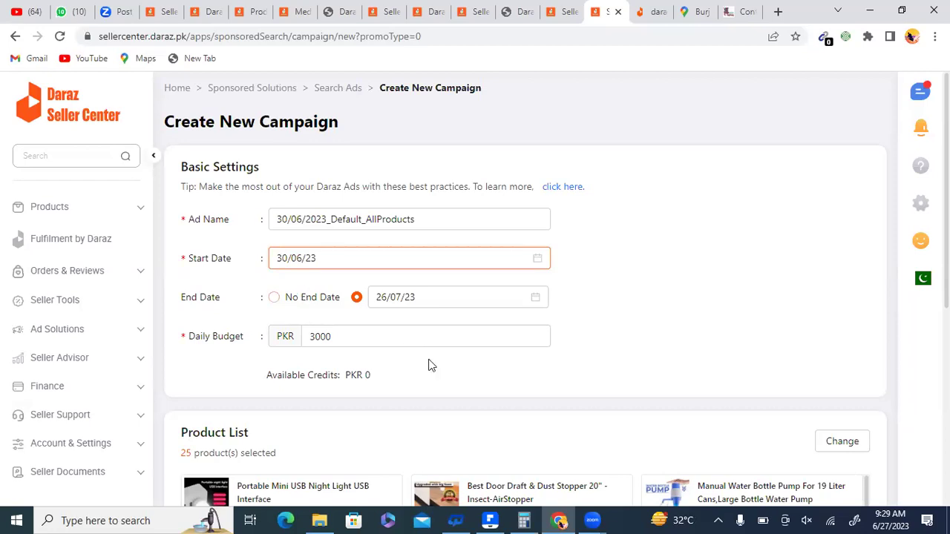
- Set the daily budget to the PKR 1000 minimum after 500 is rejected
click(357, 339)
key(BackSpace)
key(BackSpace)
key(BackSpace)
key(BackSpace)
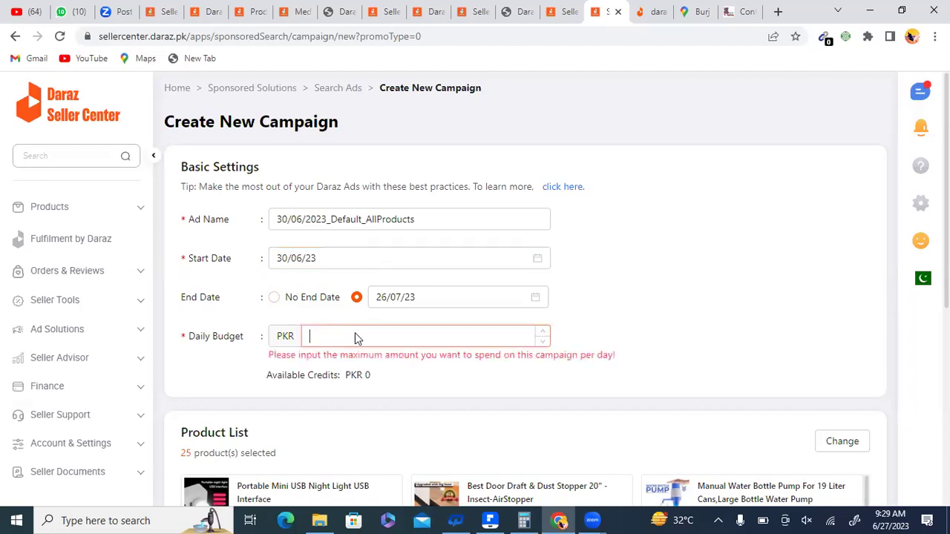
text(500)
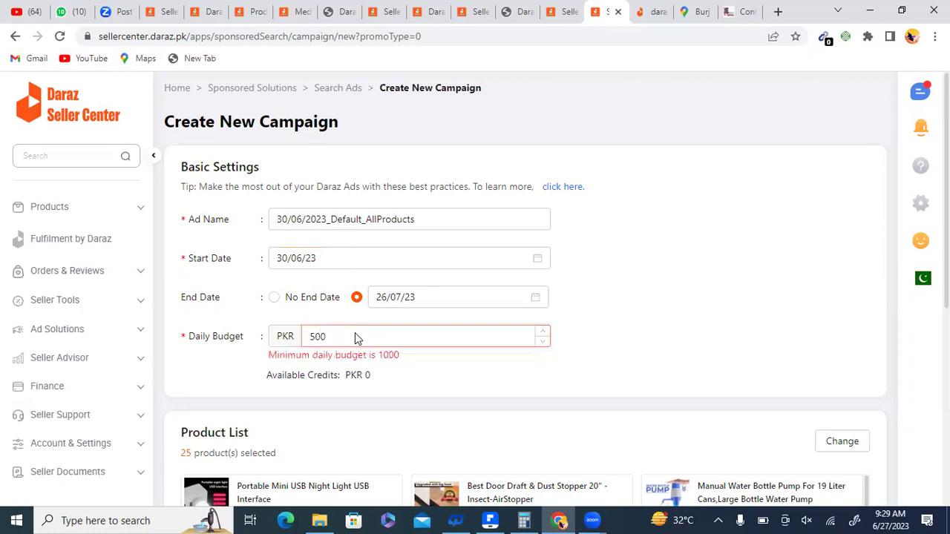
key(BackSpace)
key(BackSpace)
key(BackSpace)
text(1000)
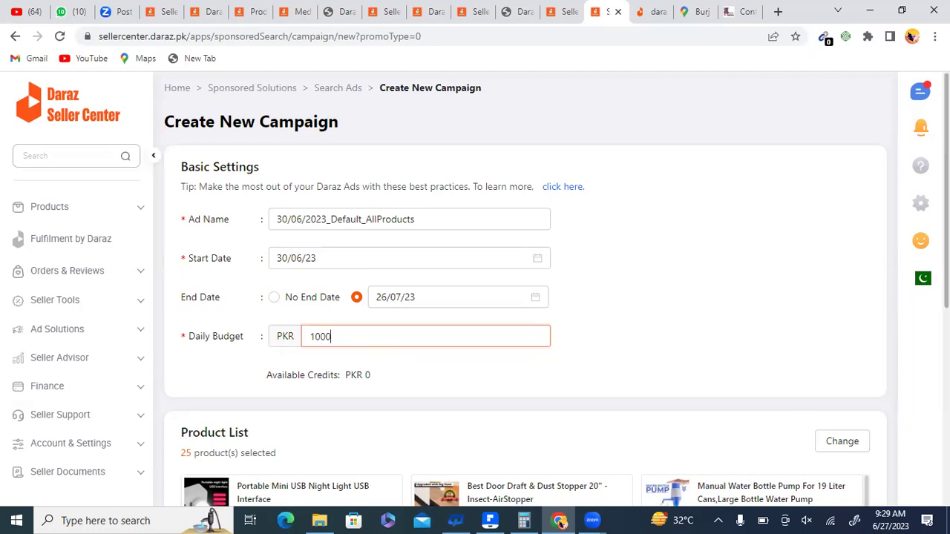
scroll(360, 369, down, 3)
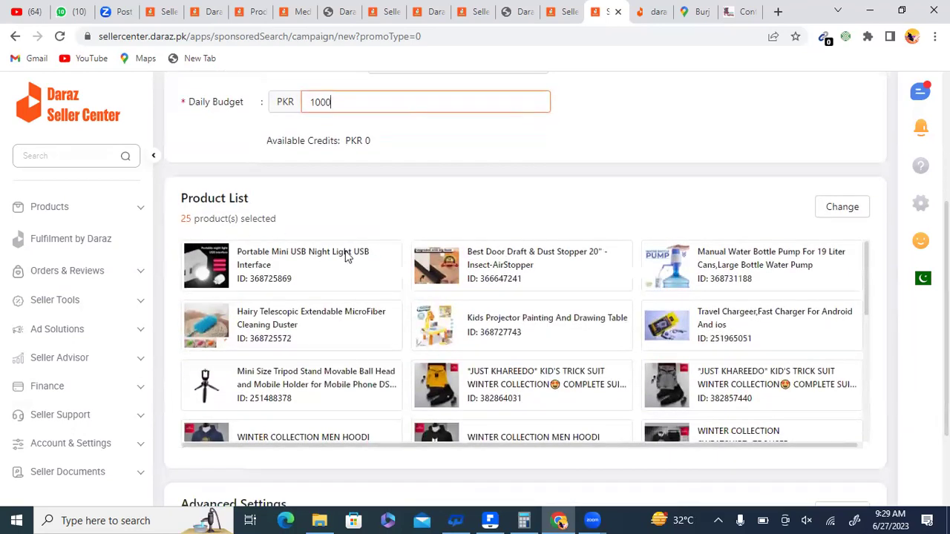
- Remove the USB night light and door draft stopper from the product list, leaving 23 products
click(826, 193)
click(832, 204)
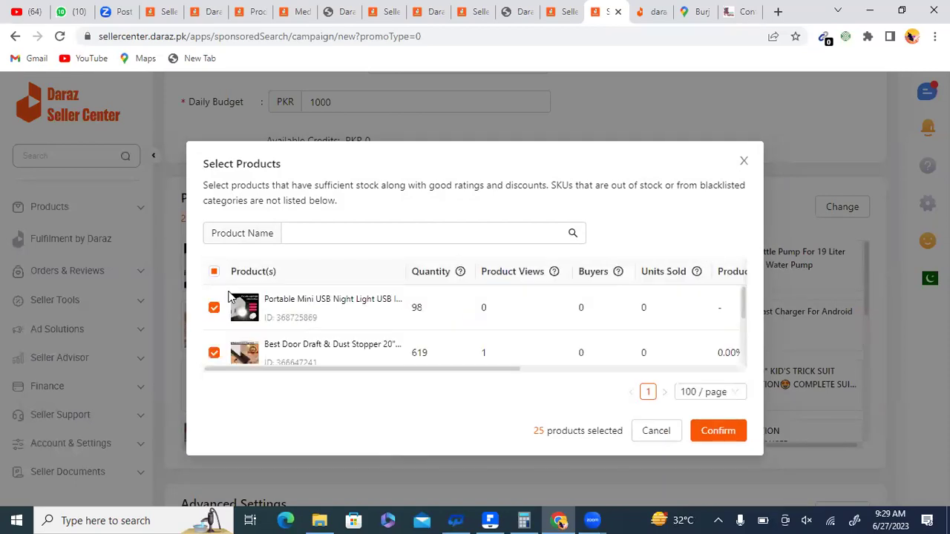
click(216, 309)
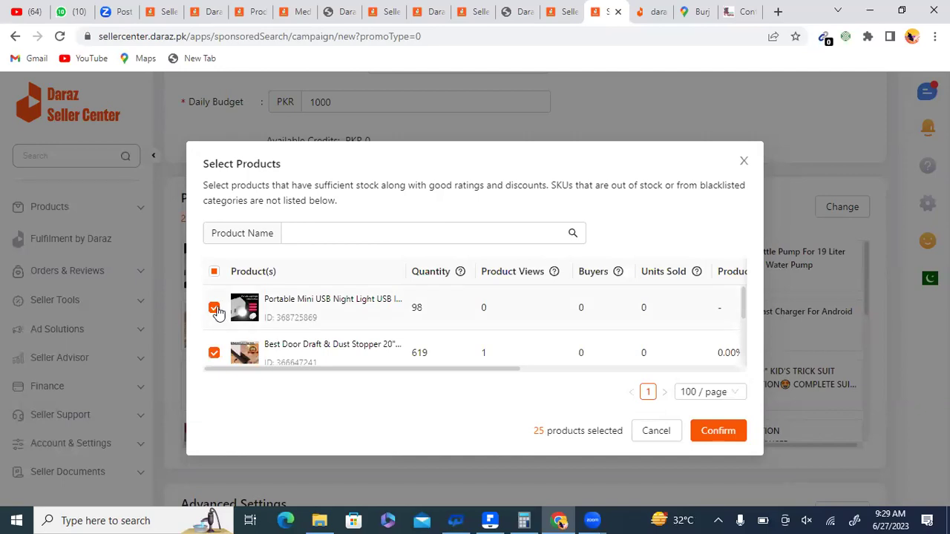
click(214, 354)
click(718, 431)
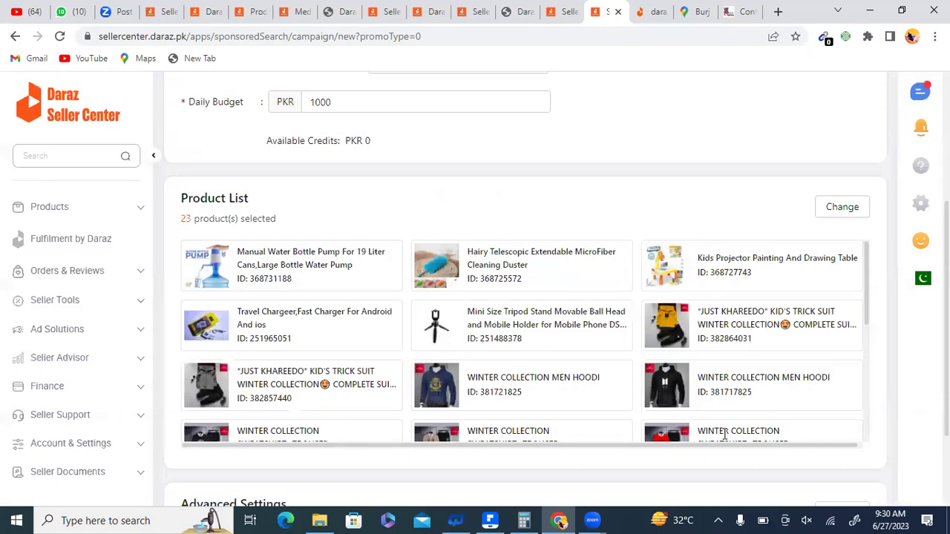
- Review the completed campaign form, then expand Seller Advisor in the sidebar
scroll(725, 434, down, 2)
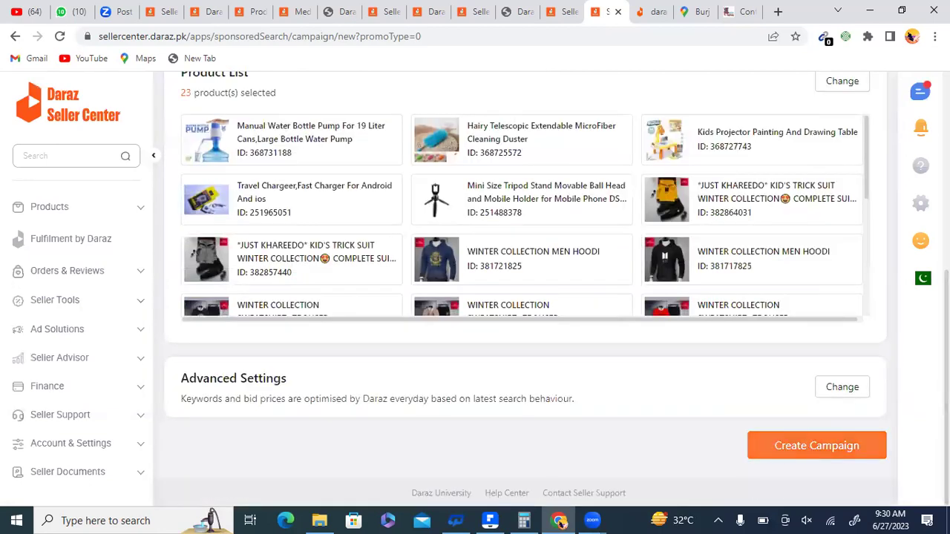
scroll(526, 289, up, 6)
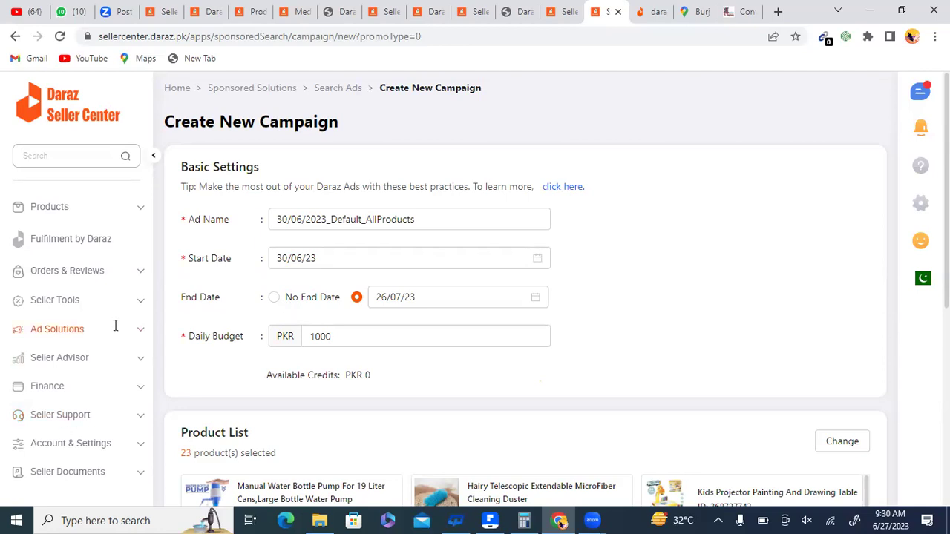
scroll(115, 327, down, 1)
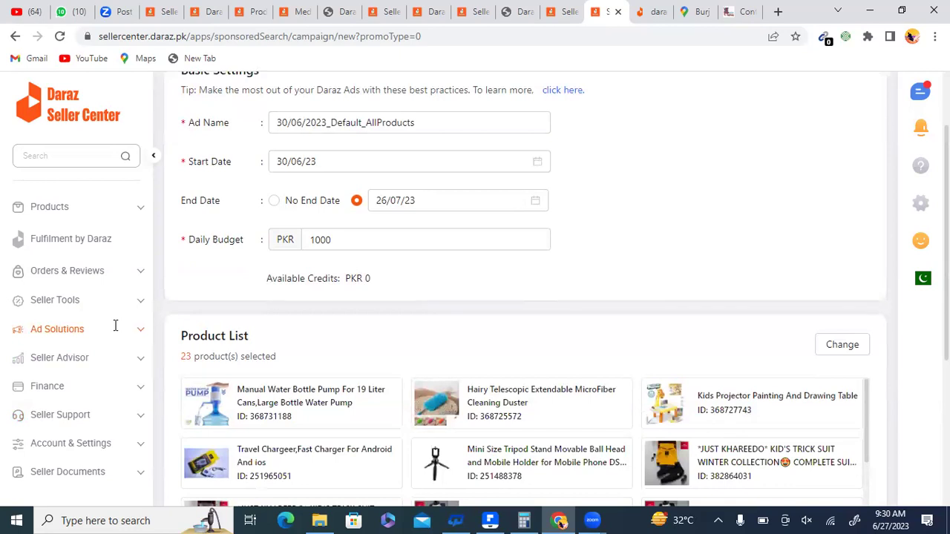
scroll(115, 326, down, 1)
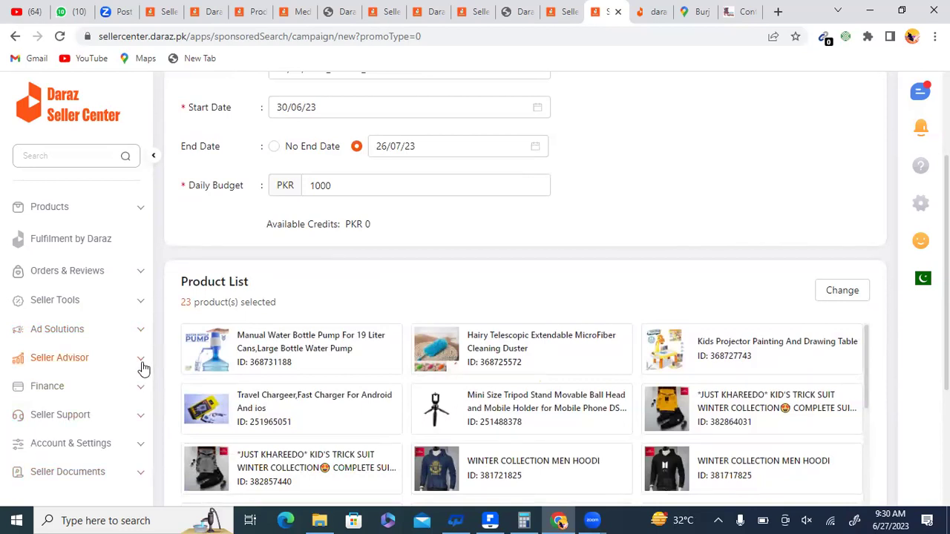
click(142, 366)
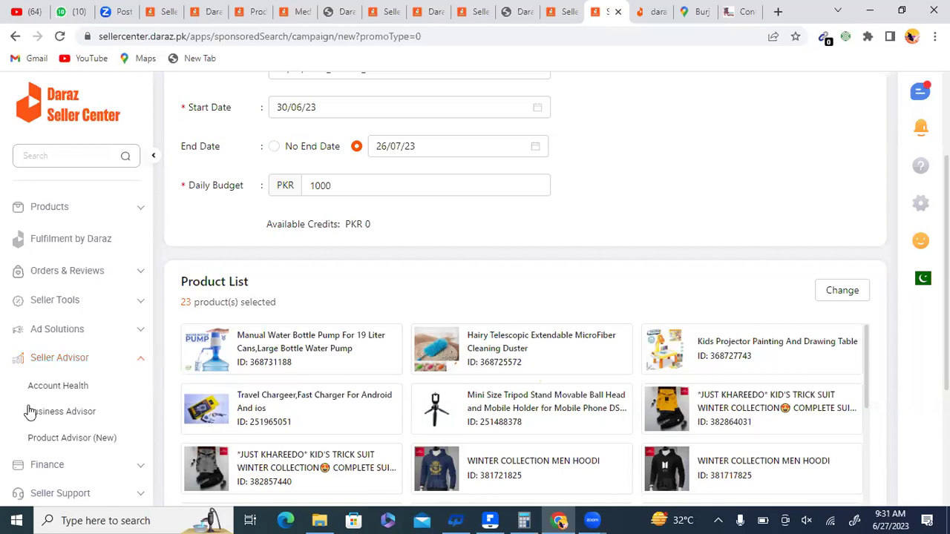
- Open Business Advisor in a new browser tab and switch to it
right_click(95, 410)
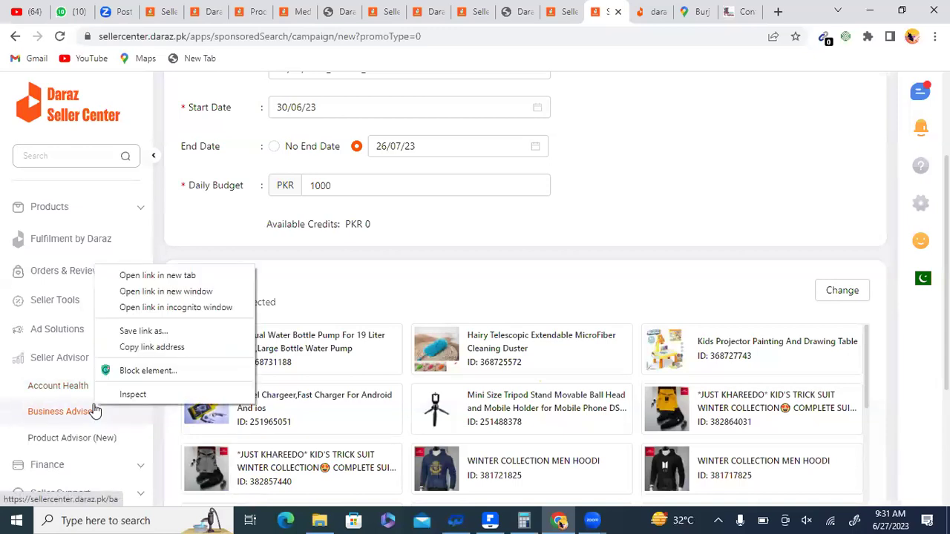
click(150, 276)
click(616, 10)
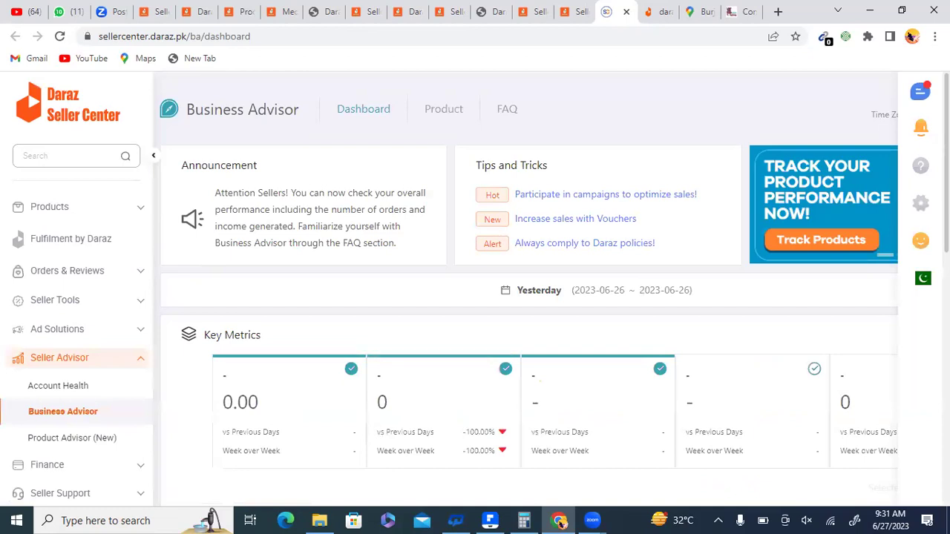
- Scroll around the Business Advisor dashboard to review yesterday's key metrics
scroll(528, 290, down, 2)
scroll(529, 290, down, 5)
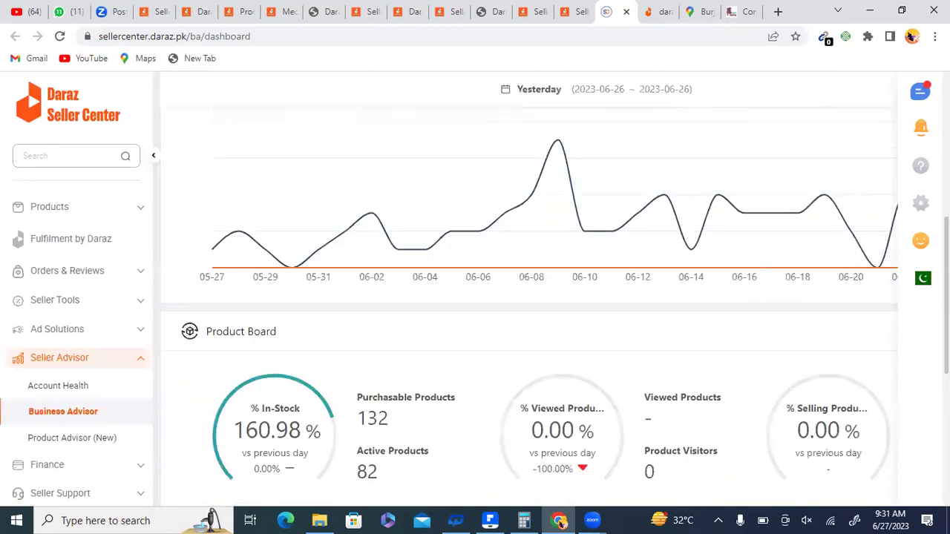
scroll(529, 297, down, 4)
scroll(529, 297, up, 8)
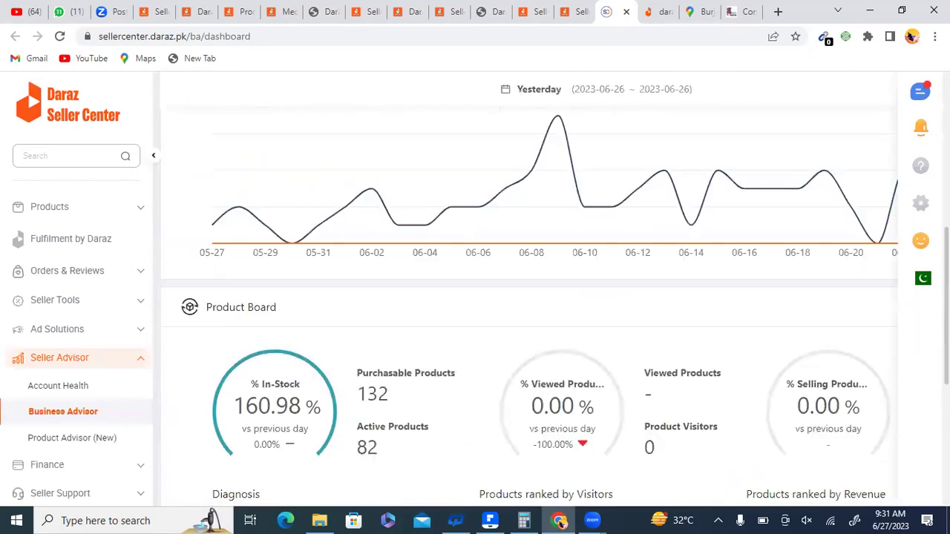
scroll(529, 304, up, 1)
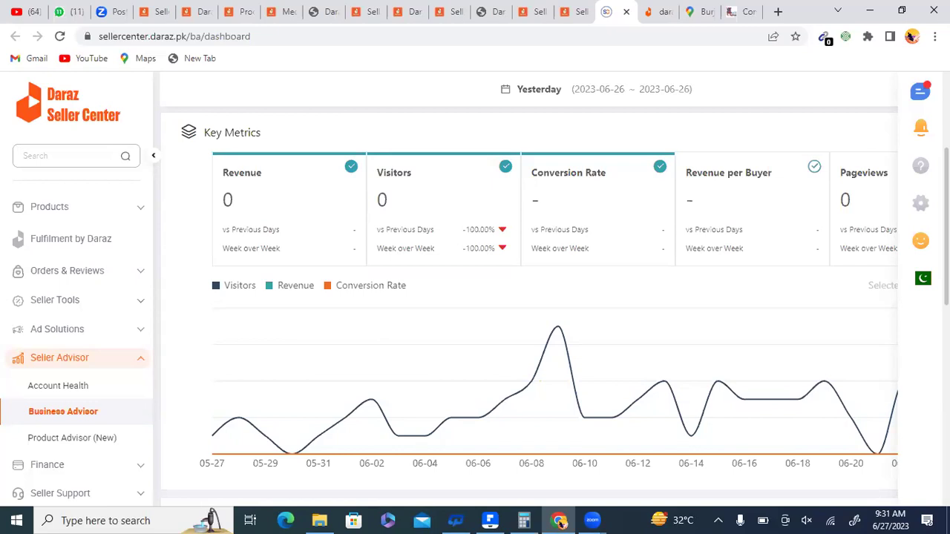
scroll(334, 386, right, 5)
scroll(504, 399, left, 5)
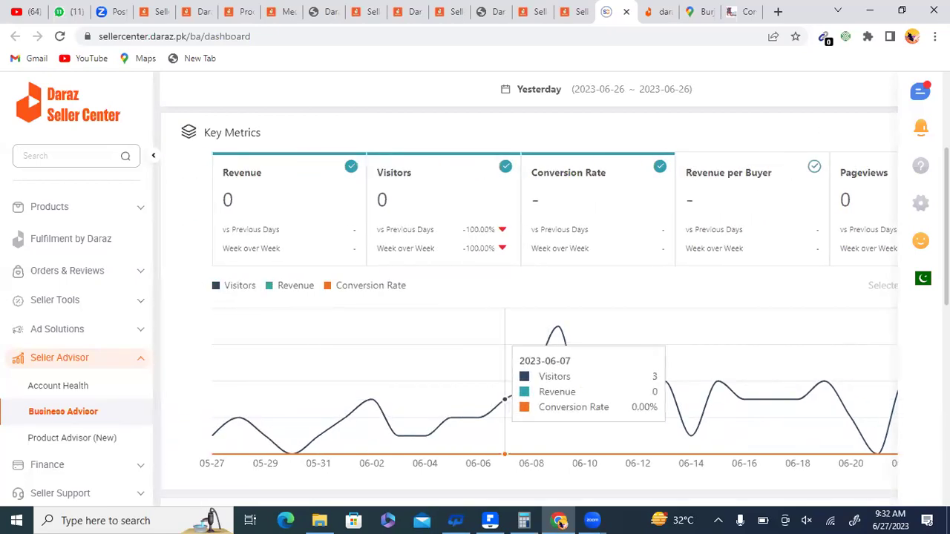
scroll(505, 400, up, 2)
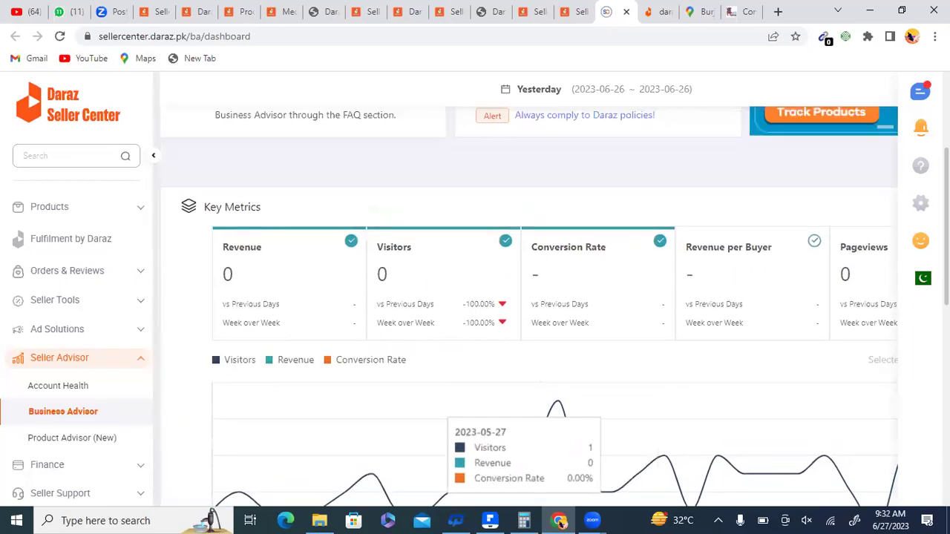
scroll(520, 349, right, 1)
scroll(519, 349, left, 1)
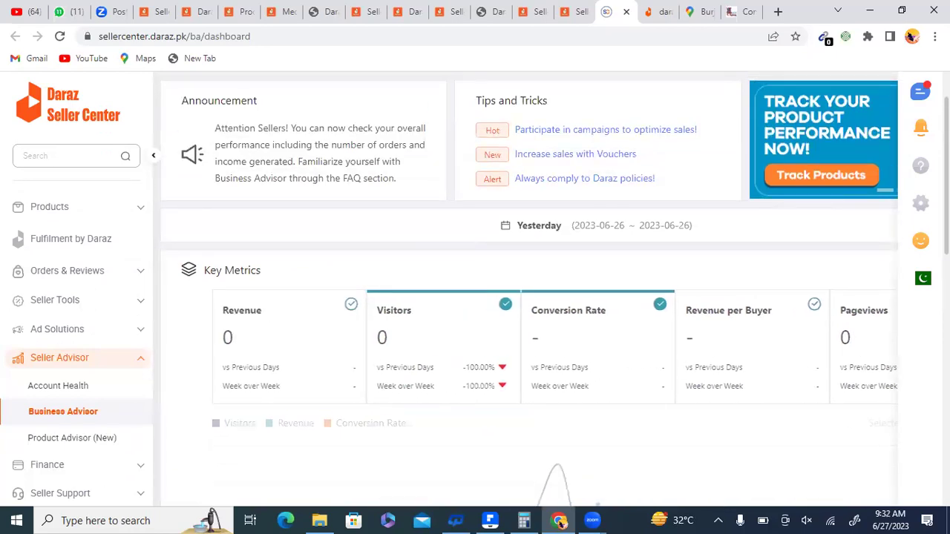
click(245, 319)
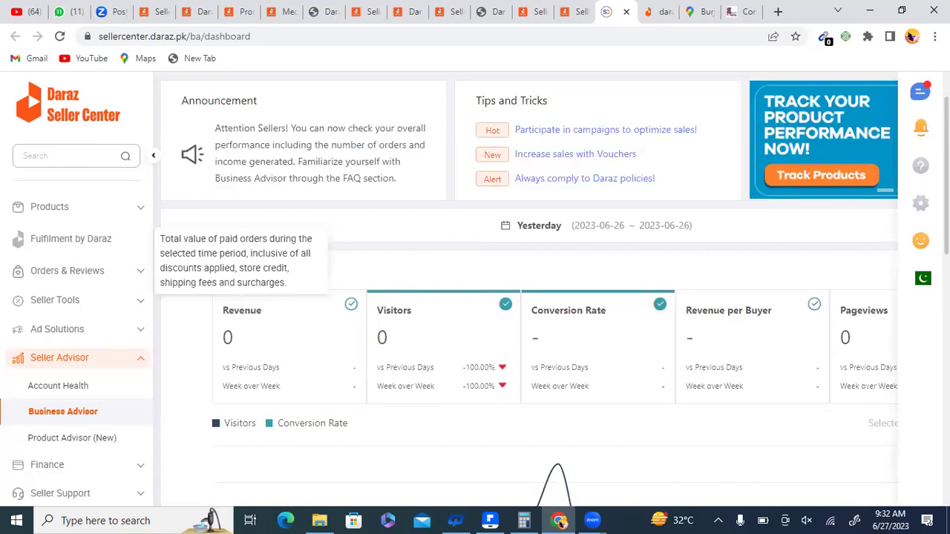
scroll(557, 347, right, 3)
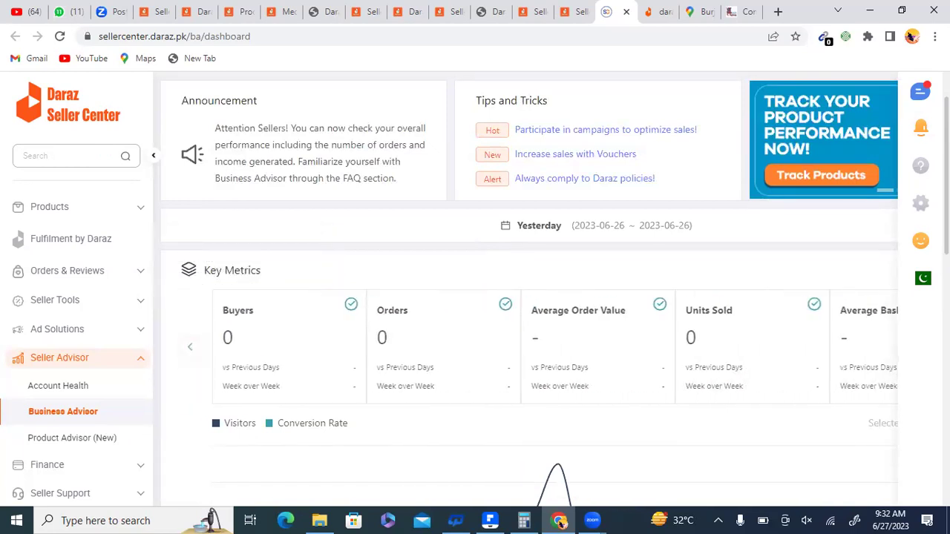
scroll(557, 346, left, 3)
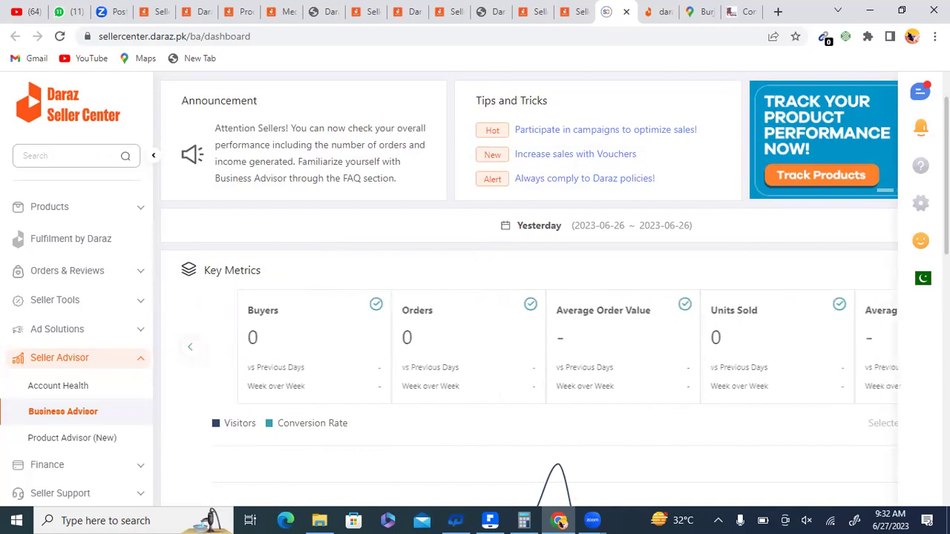
scroll(546, 347, right, 3)
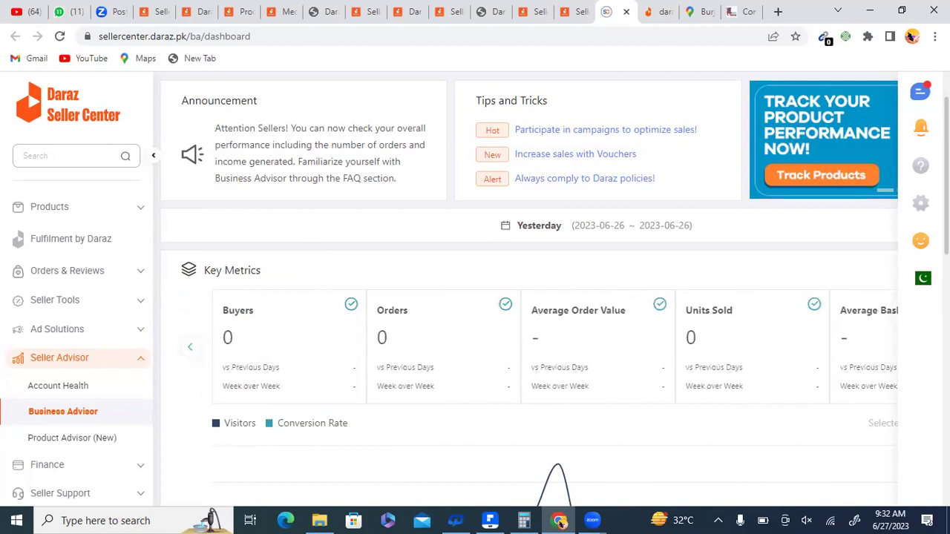
scroll(539, 346, right, 3)
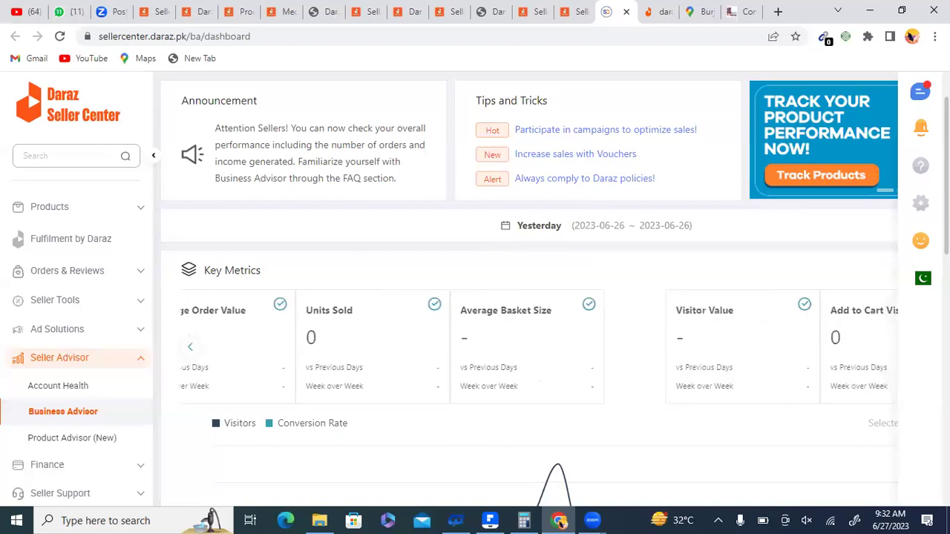
scroll(538, 346, right, 2)
scroll(539, 346, right, 2)
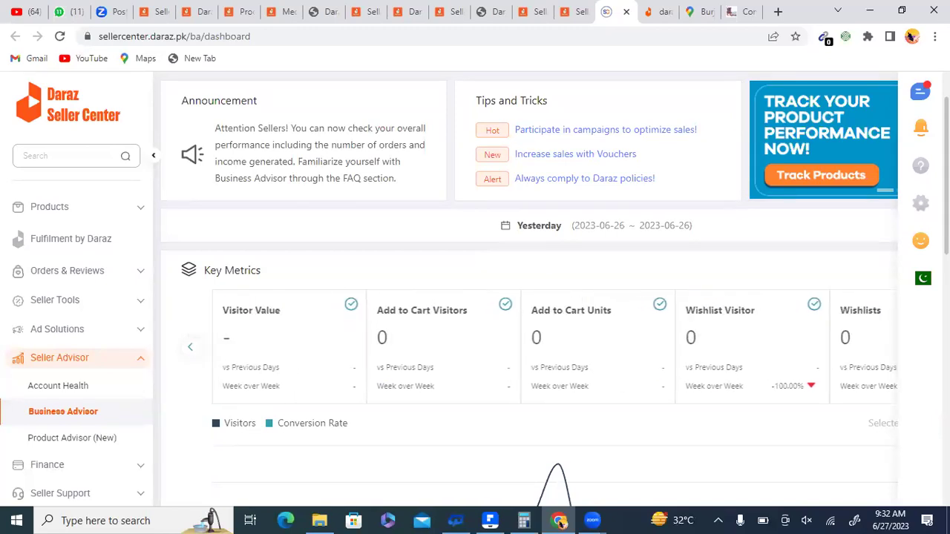
scroll(530, 297, down, 2)
scroll(529, 297, up, 1)
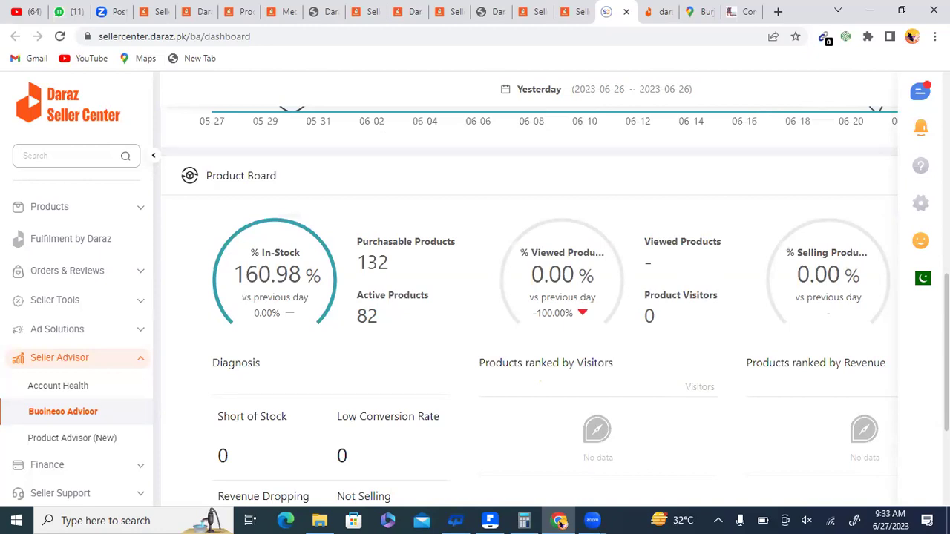
scroll(529, 297, up, 1)
scroll(530, 290, up, 3)
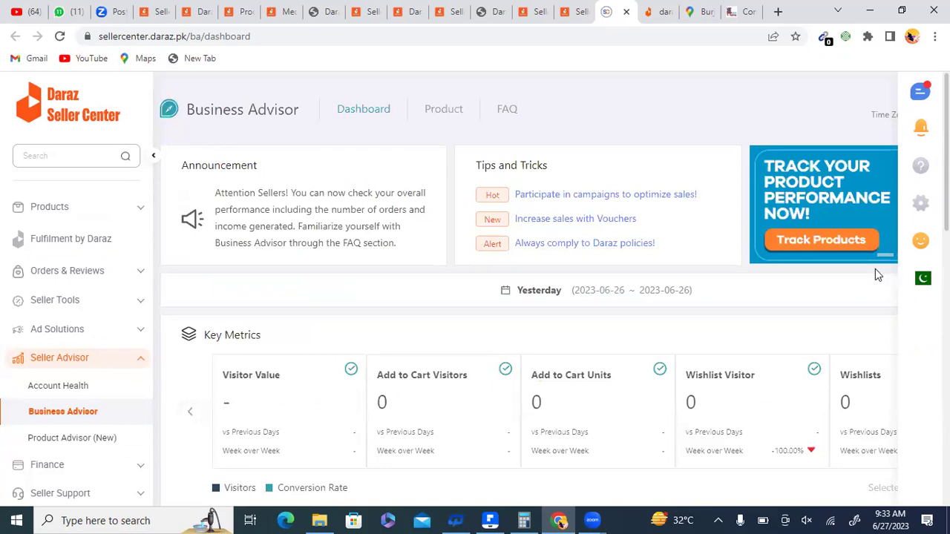
- Open Product Advisor (New) in a new browser tab and switch to it
right_click(94, 440)
click(143, 308)
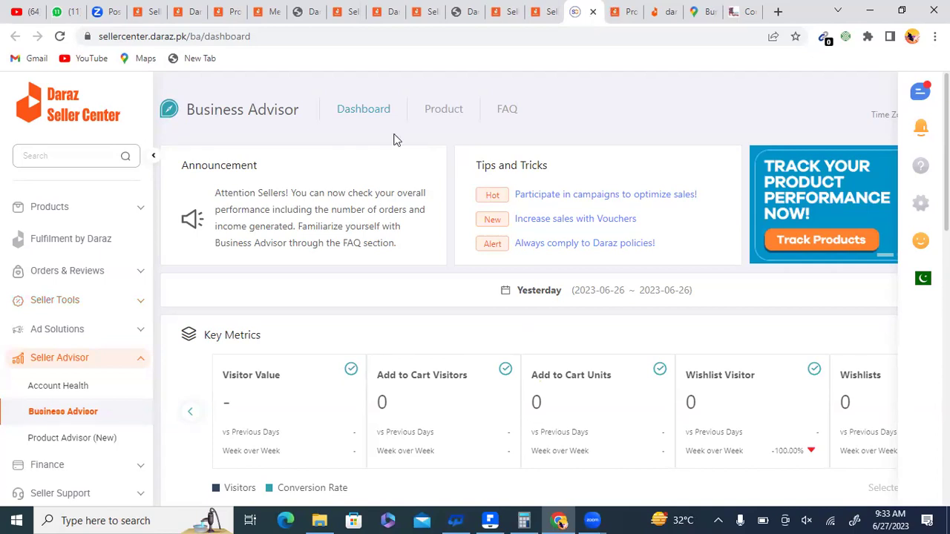
click(91, 437)
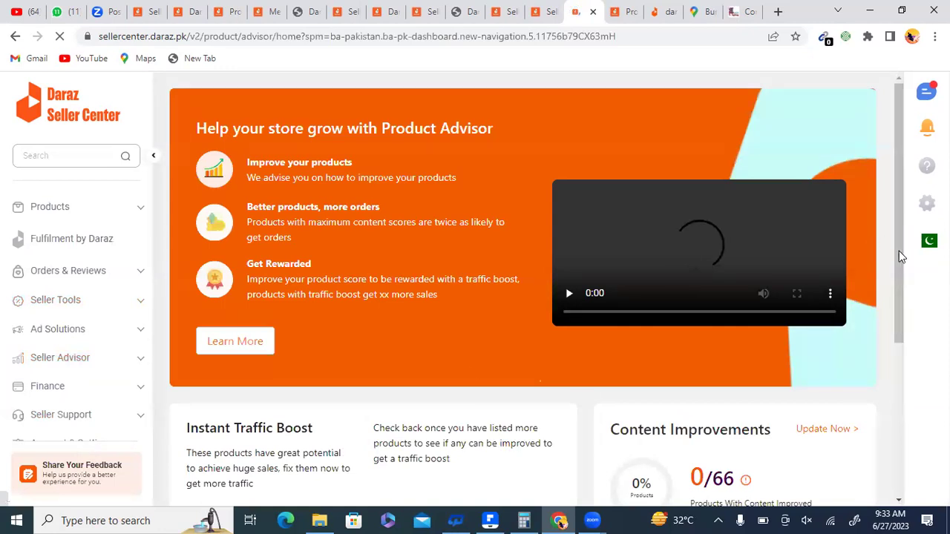
- Scroll to Content Improvements (0 of 66 improved) and highlight 'Need a more detailed name'
scroll(913, 325, down, 5)
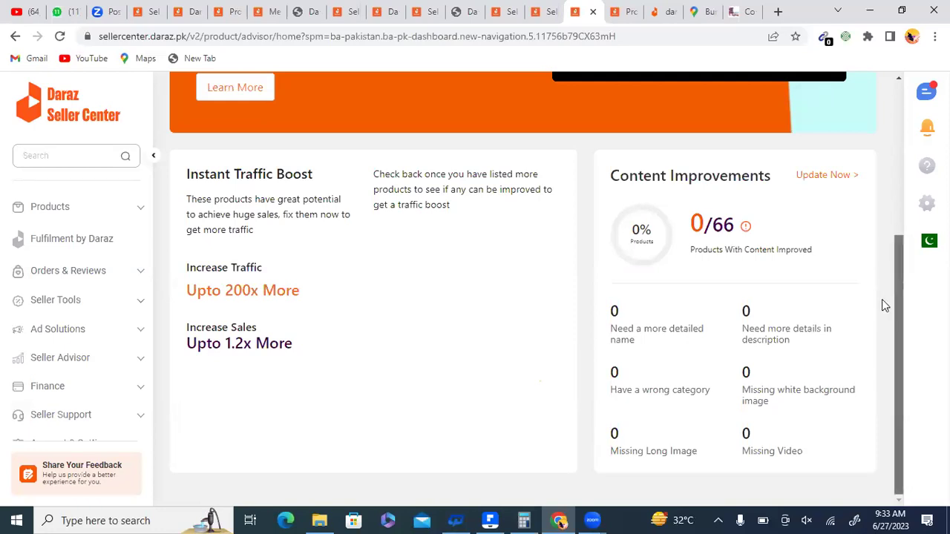
scroll(882, 301, up, 3)
scroll(904, 418, down, 3)
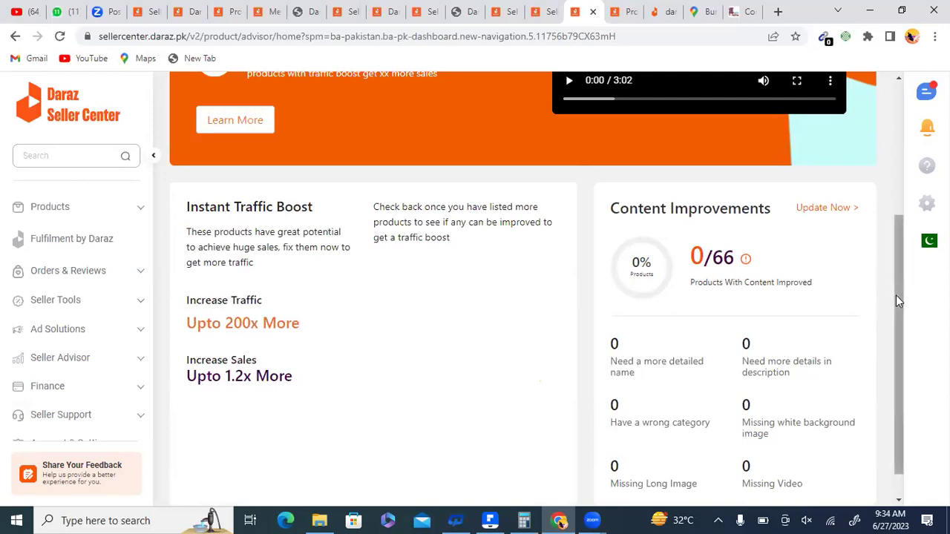
scroll(896, 295, down, 1)
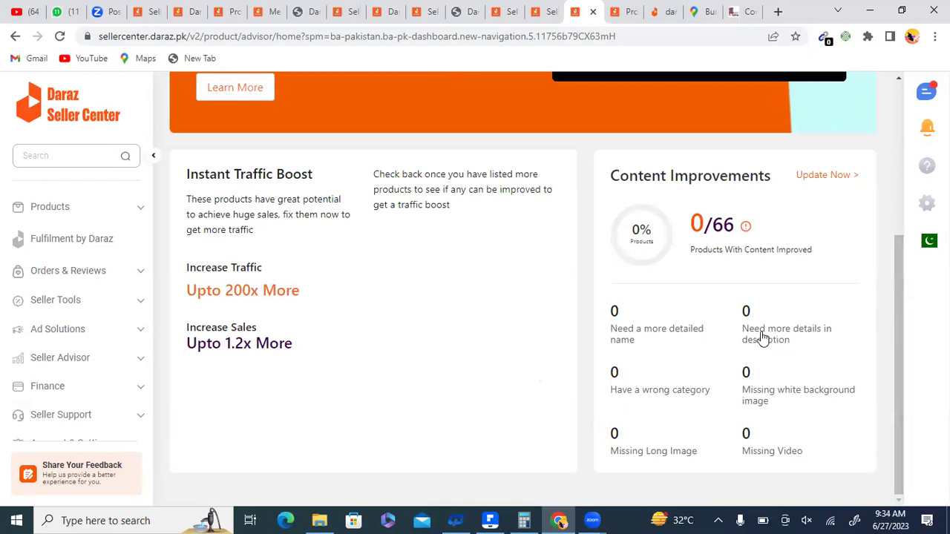
drag(613, 332, 752, 335)
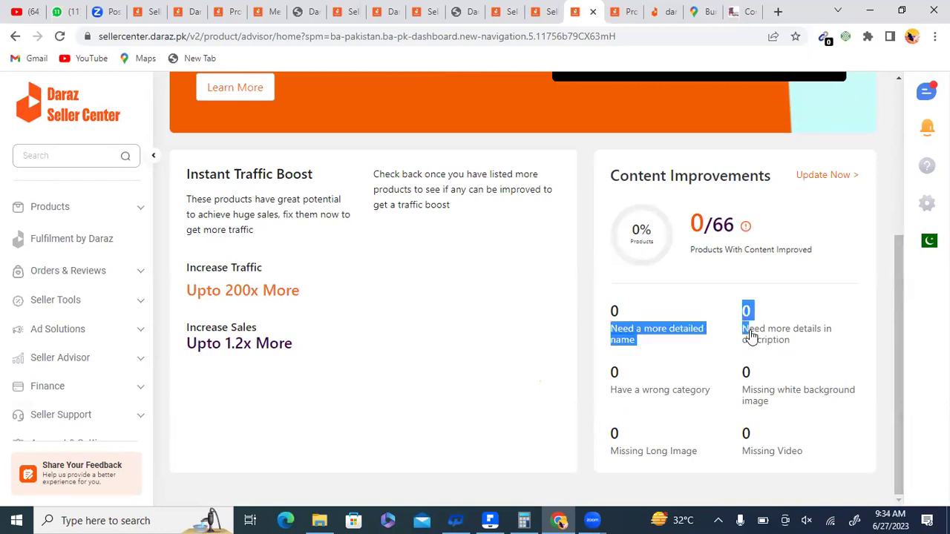
- Check the empty Short Product Name list, reload Improve content, and return to Product Advisor
click(617, 327)
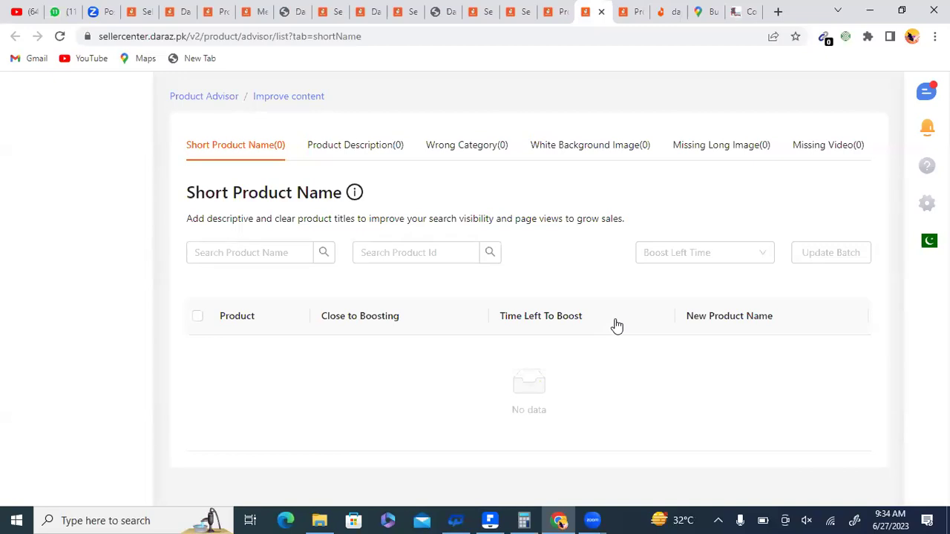
click(294, 104)
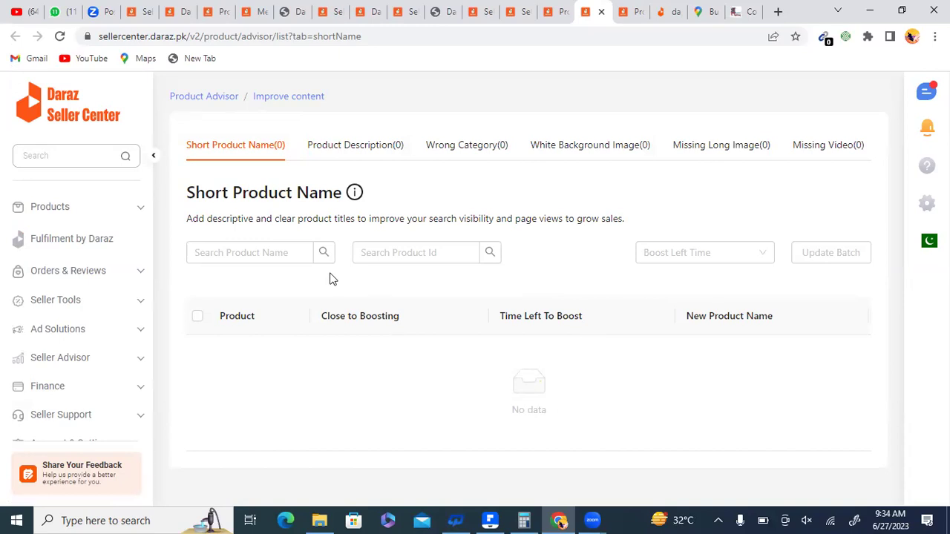
click(623, 7)
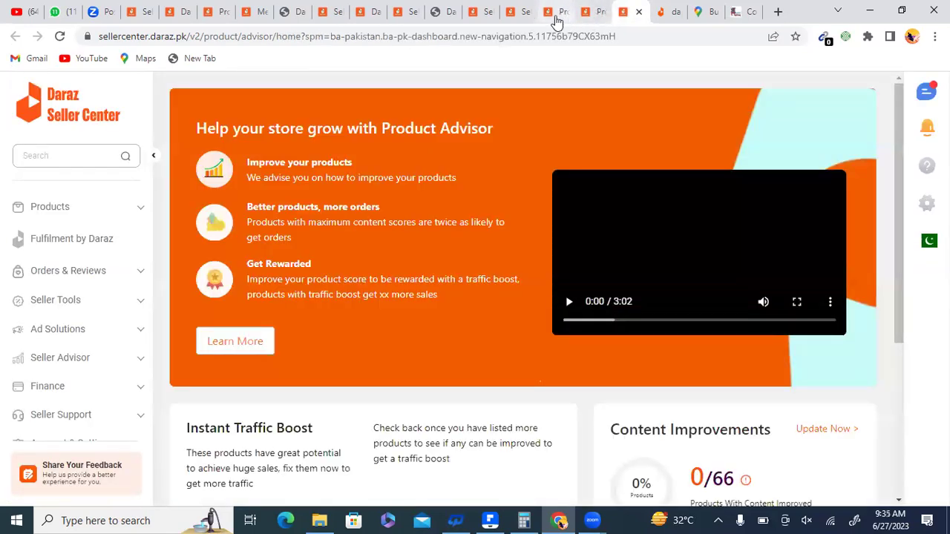
- Return to the Product Advisor tab and expand Finance to show its statement and overview pages
click(545, 20)
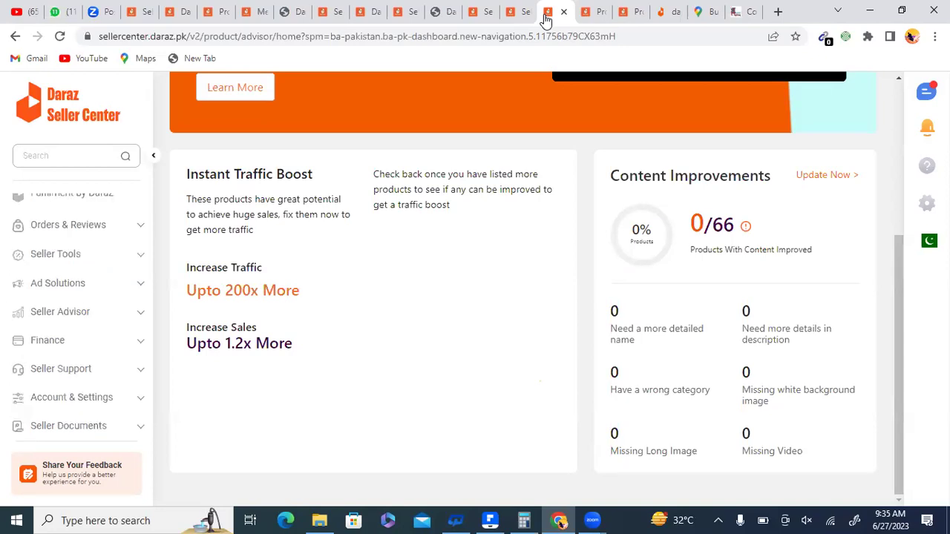
click(137, 346)
scroll(138, 348, down, 1)
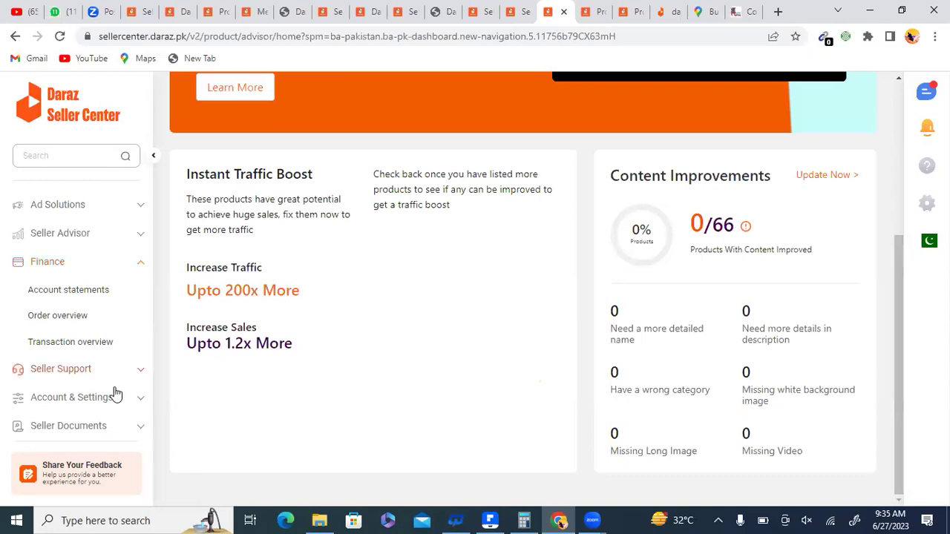
- Expand Seller Support and open its Daraz University link in a new tab
click(143, 376)
click(142, 374)
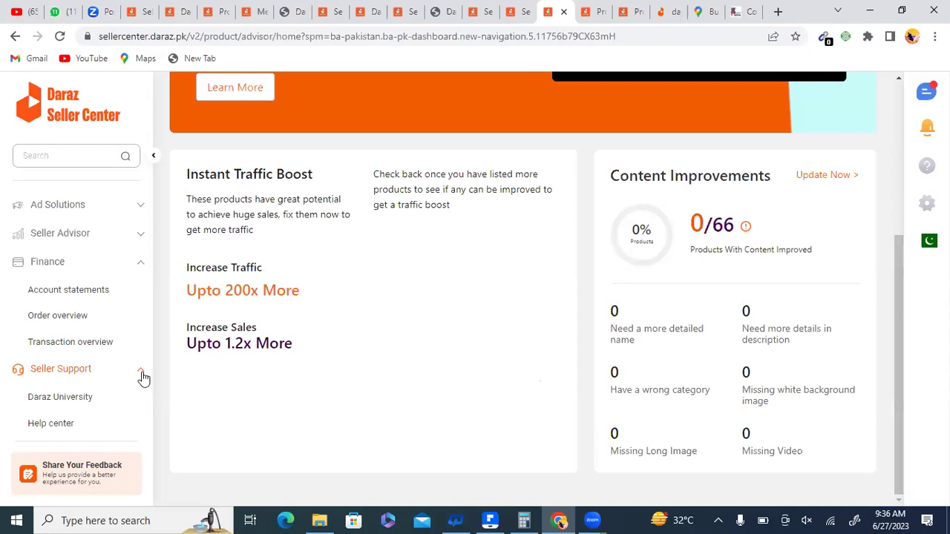
scroll(144, 379, down, 1)
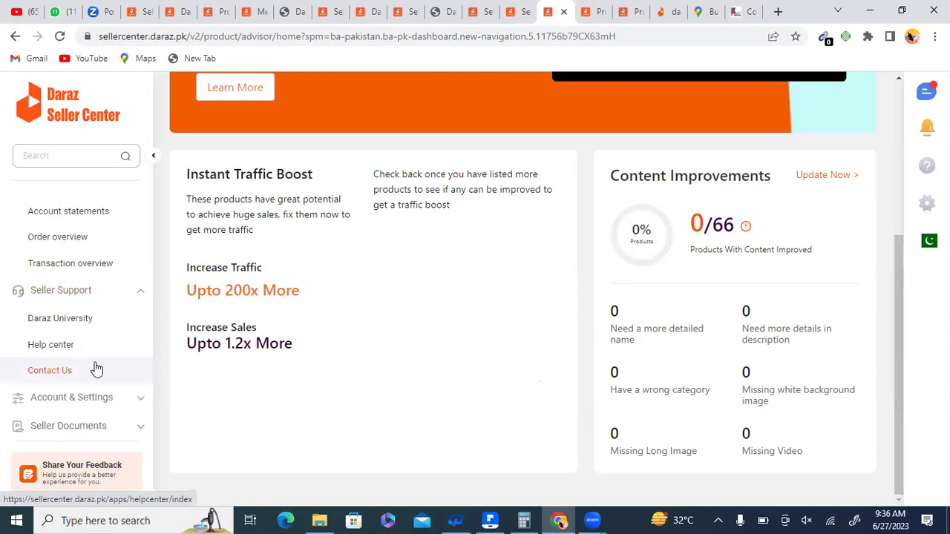
right_click(84, 325)
click(110, 331)
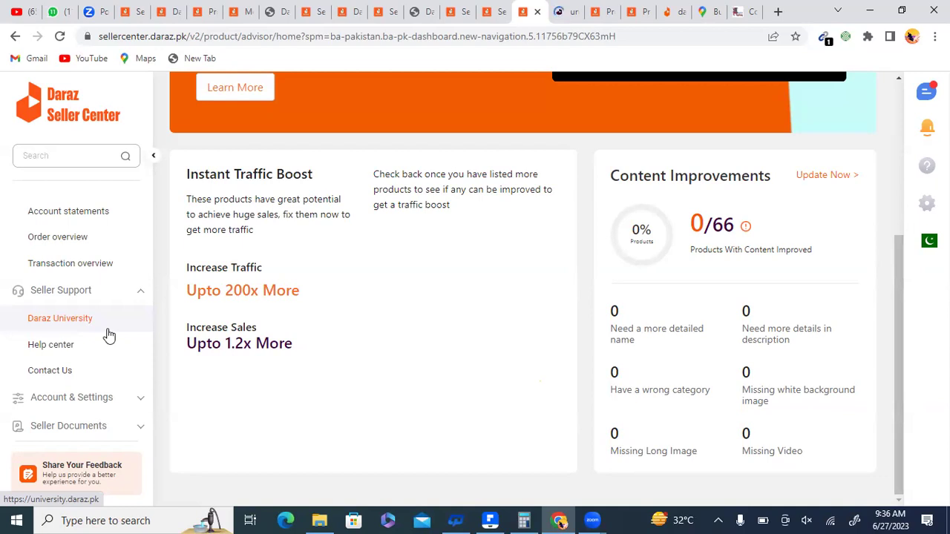
- On the Daraz University tab, search for 'shipping', correcting the typo 'shippig'
click(568, 11)
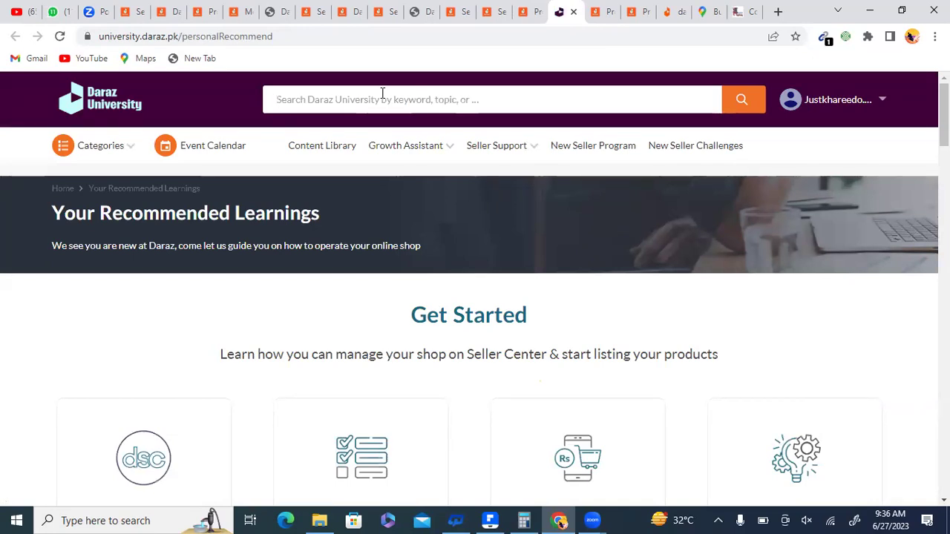
text(shippig)
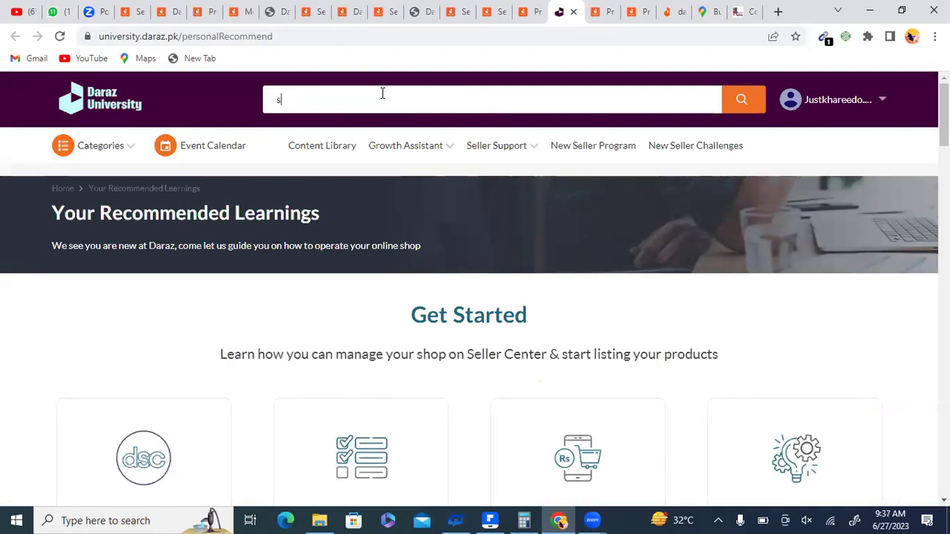
key(BackSpace)
key(BackSpace)
text(ing)
key(Return)
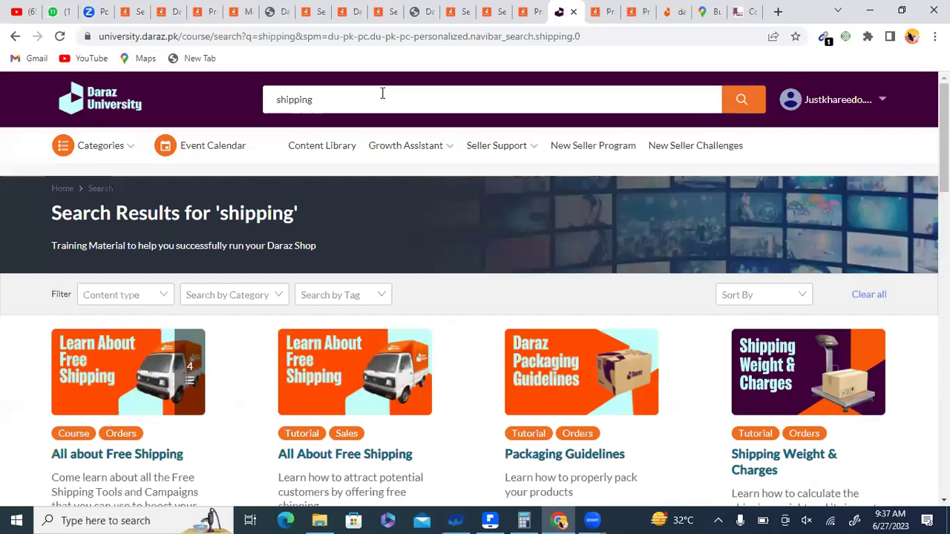
- Scroll down through the 'shipping' search results and back up
scroll(383, 93, down, 2)
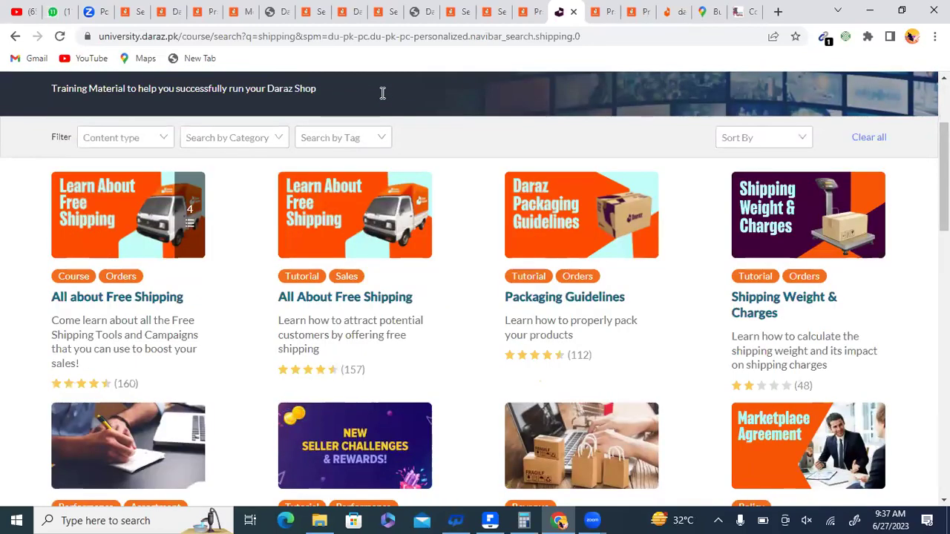
scroll(382, 93, down, 3)
scroll(382, 93, down, 3)
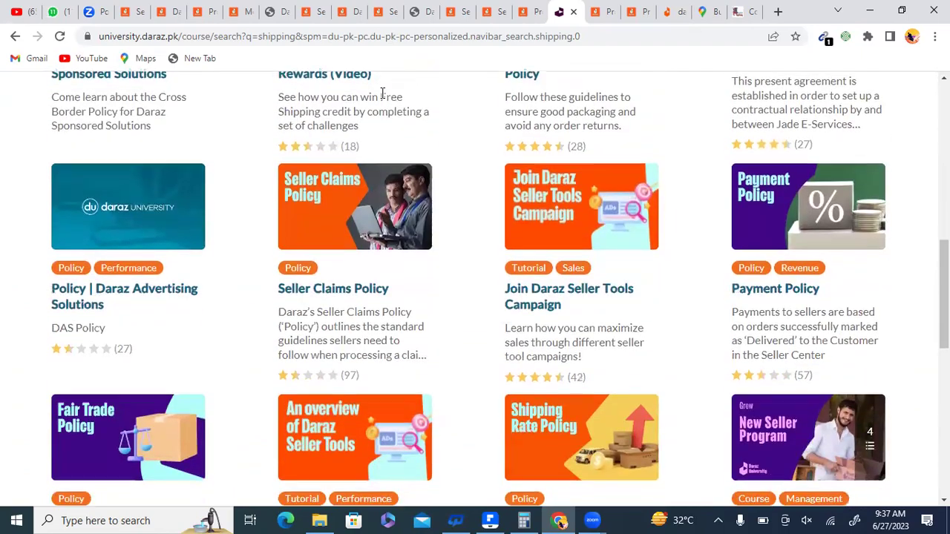
scroll(383, 92, down, 4)
scroll(382, 92, up, 10)
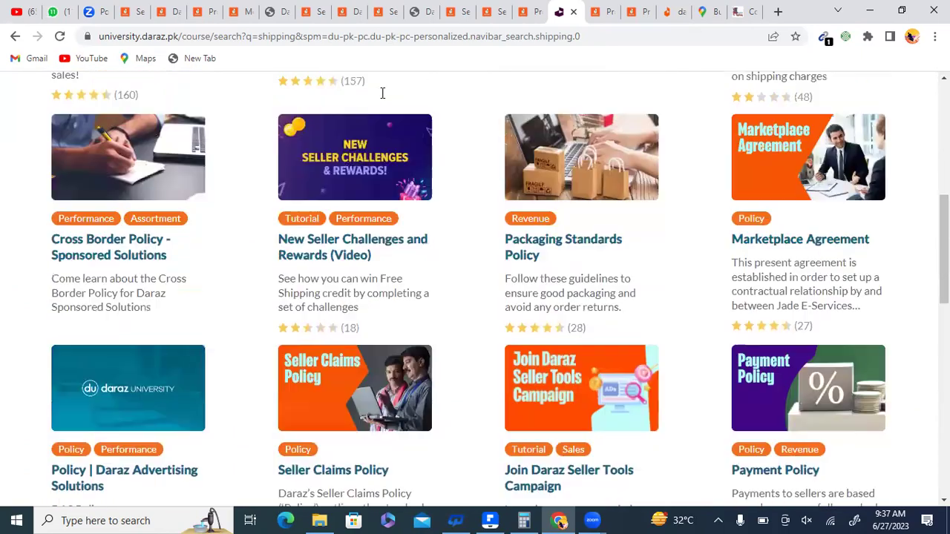
- Replace the search word 'shipping' with the new query 'product adior'
click(350, 110)
double_click(351, 110)
text(produc)
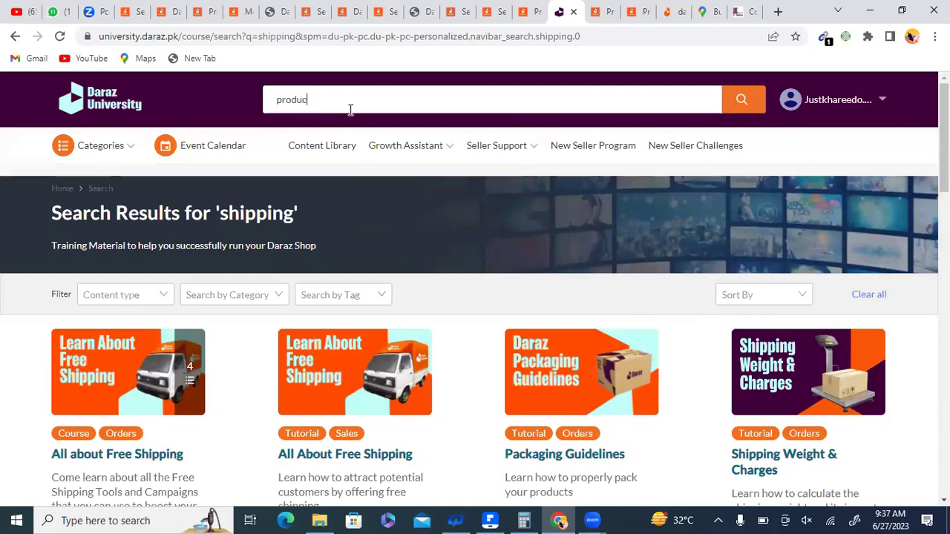
text(t adior)
- Correct the query to 'product advisor' and scroll to the Introducing Product Advisor tutorial
key(Return)
key(BackSpace)
key(BackSpace)
text(sor)
key(BackSpace)
key(BackSpace)
key(BackSpace)
key(BackSpace)
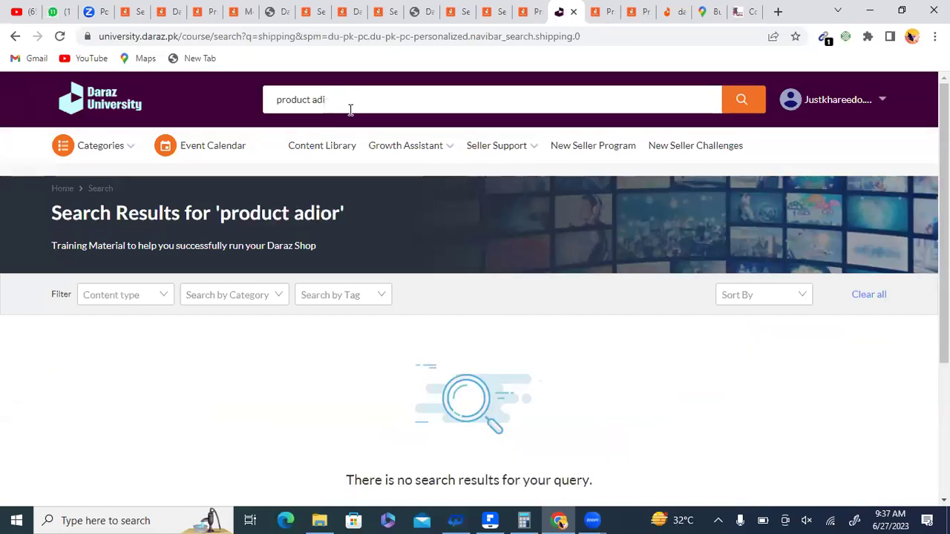
text(visor)
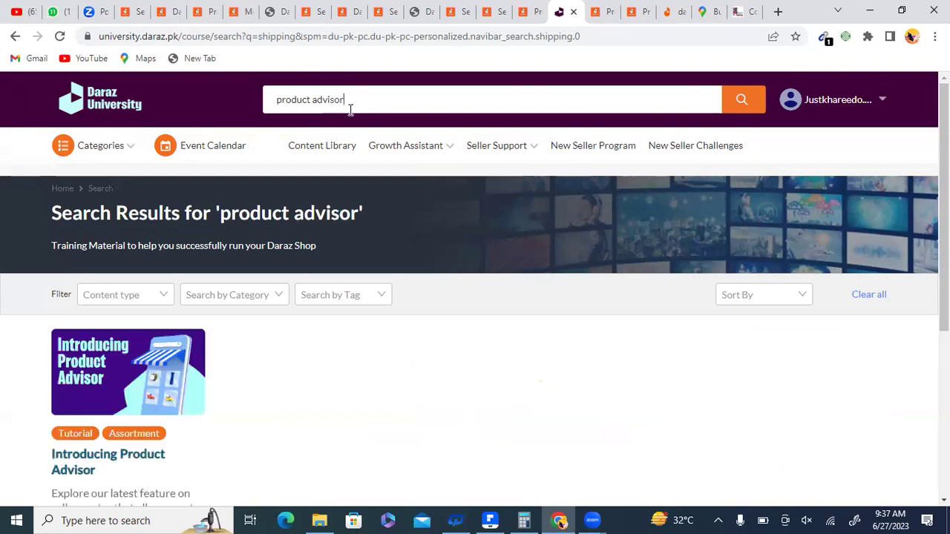
scroll(350, 109, down, 2)
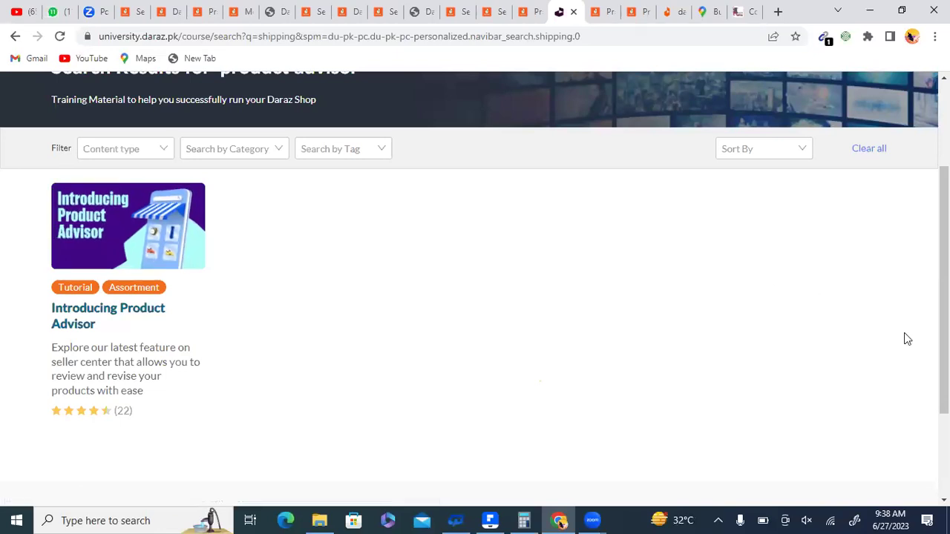
drag(944, 290, 944, 200)
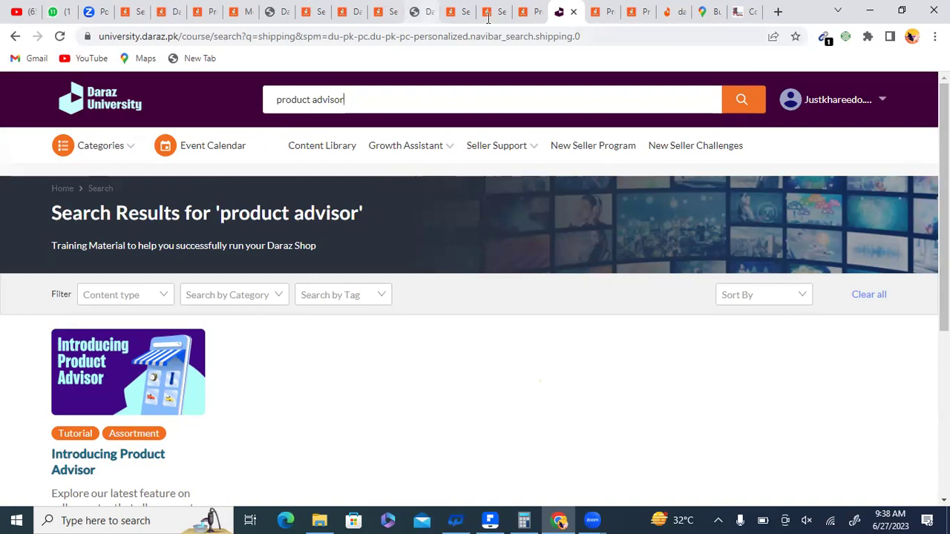
- Return to the Seller Center tab and open Account & Settings > Profile in a new tab
click(536, 10)
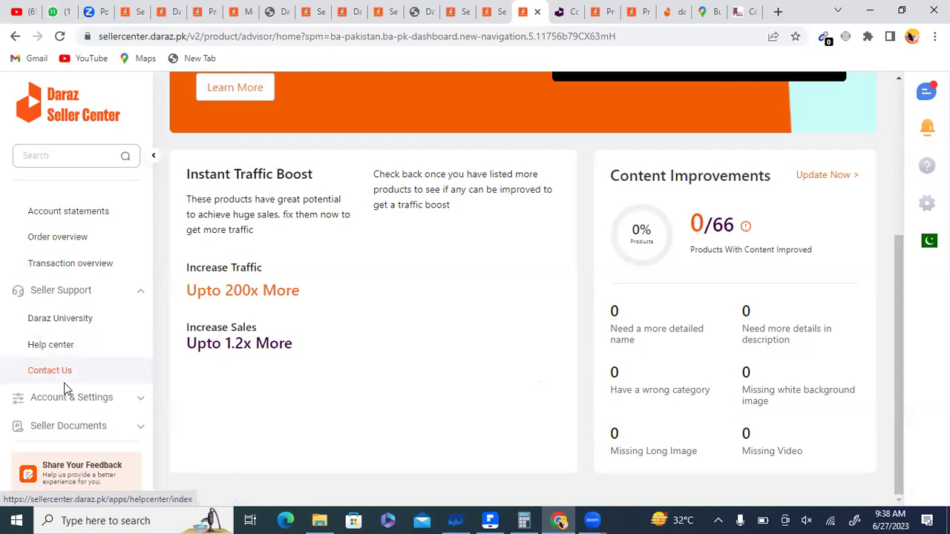
click(142, 404)
scroll(142, 405, down, 2)
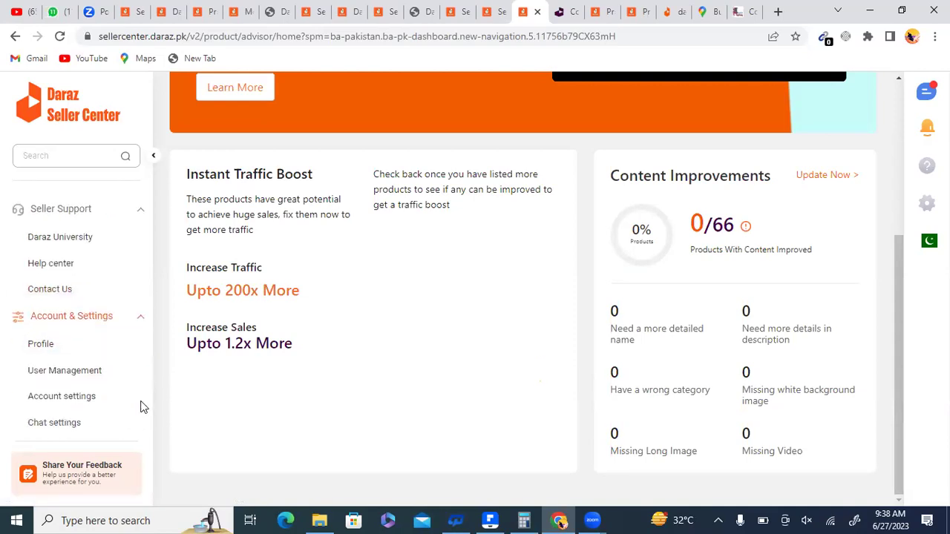
right_click(38, 326)
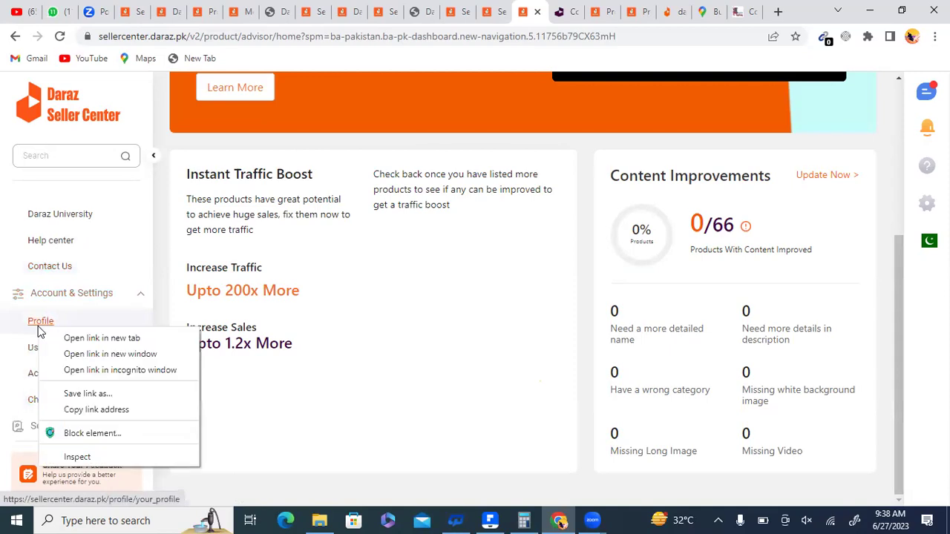
click(65, 340)
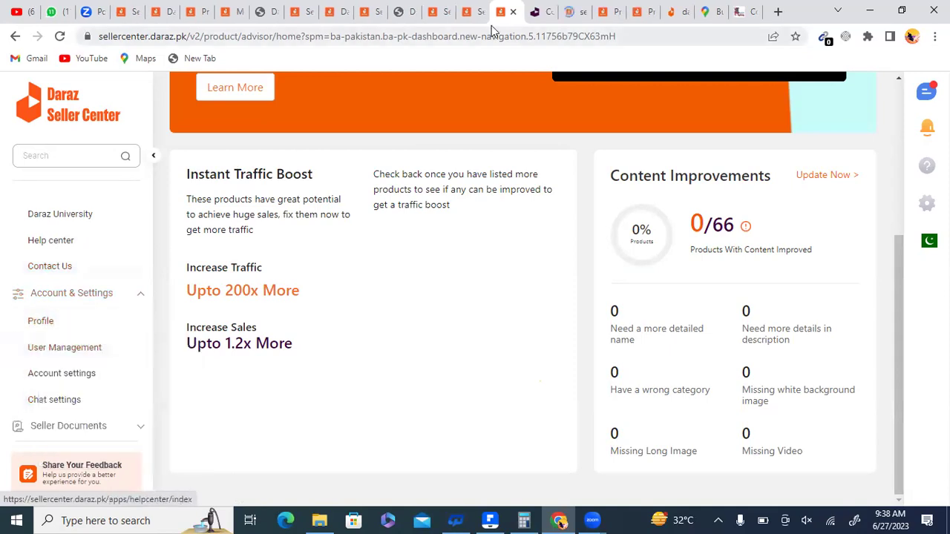
- Review the Profile tab's Seller Account details, including the phone number field and Holiday Mode
click(575, 12)
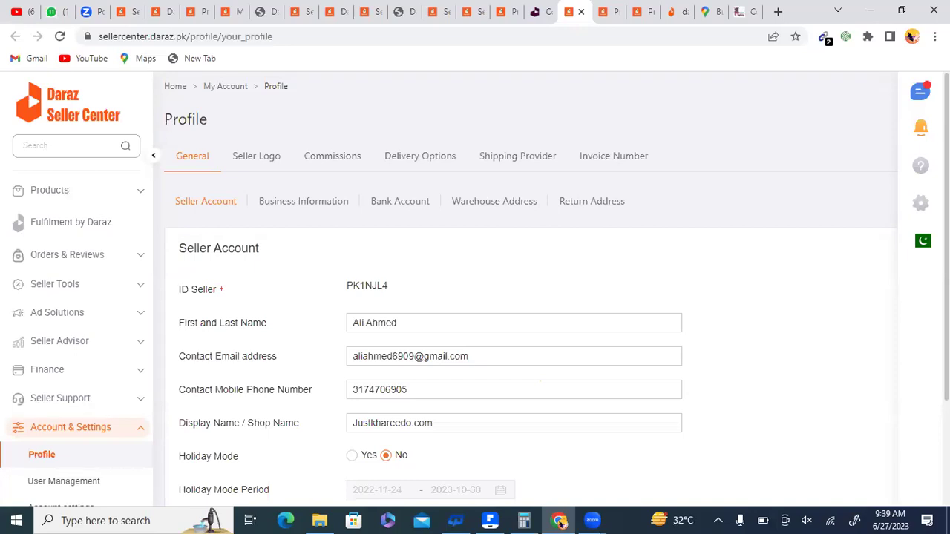
scroll(520, 297, down, 1)
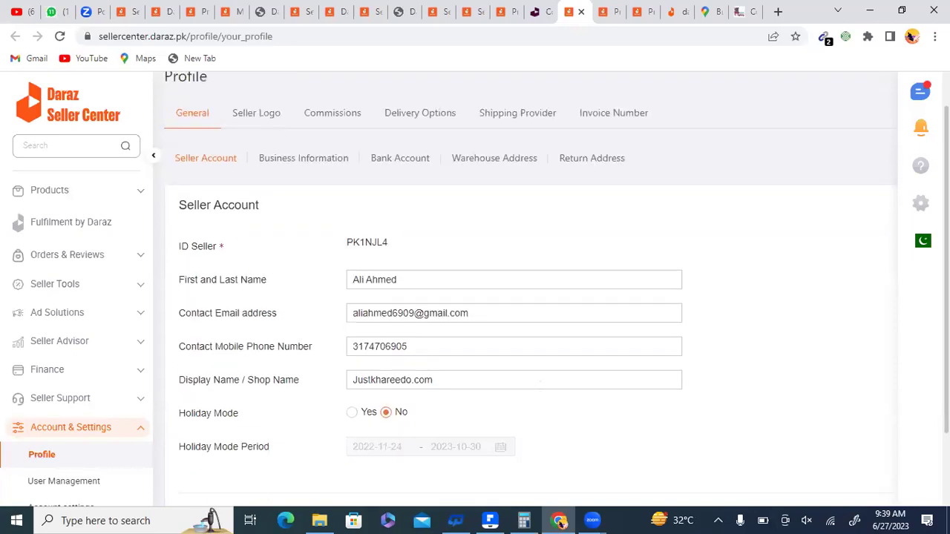
double_click(454, 346)
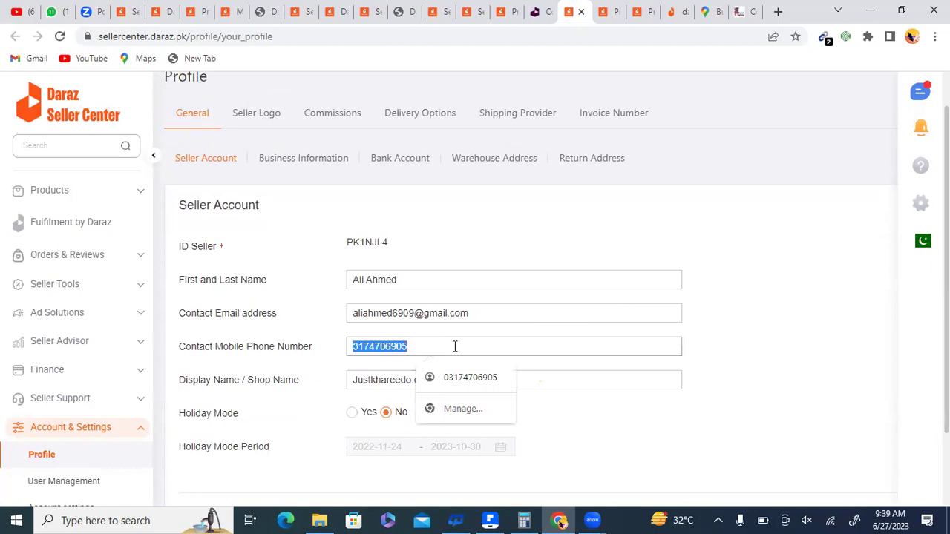
click(454, 346)
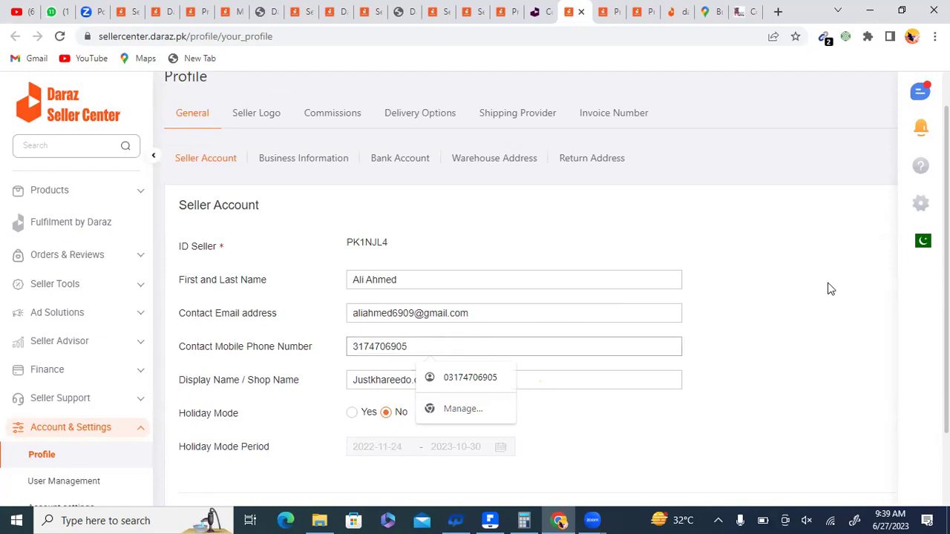
scroll(853, 222, up, 1)
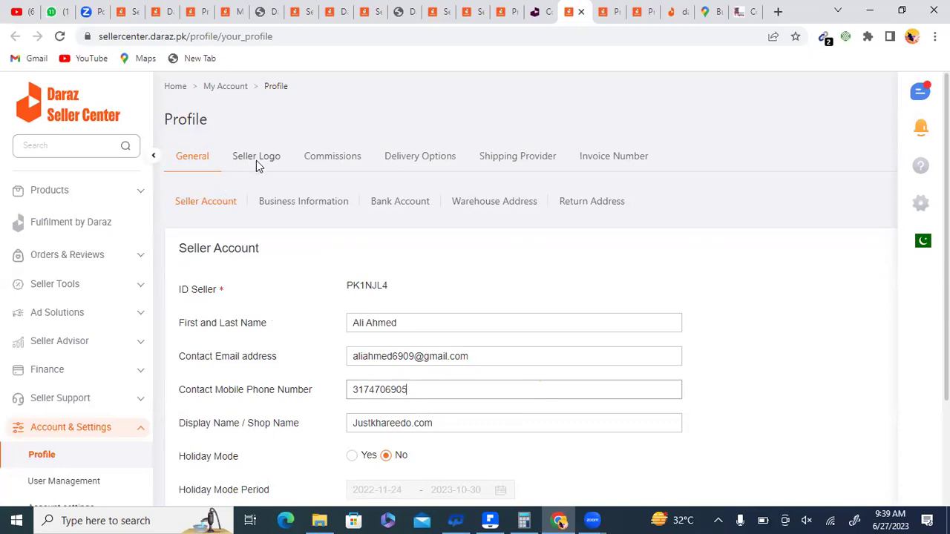
- Show Commission Fees, expand Mobiles & Tablets, and highlight the Mobiles rate 2.20
click(338, 164)
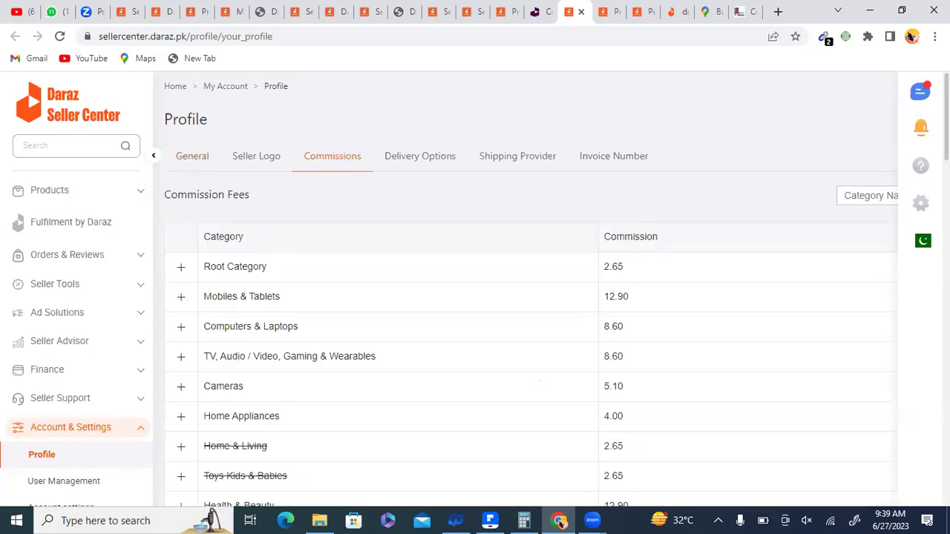
scroll(531, 297, down, 2)
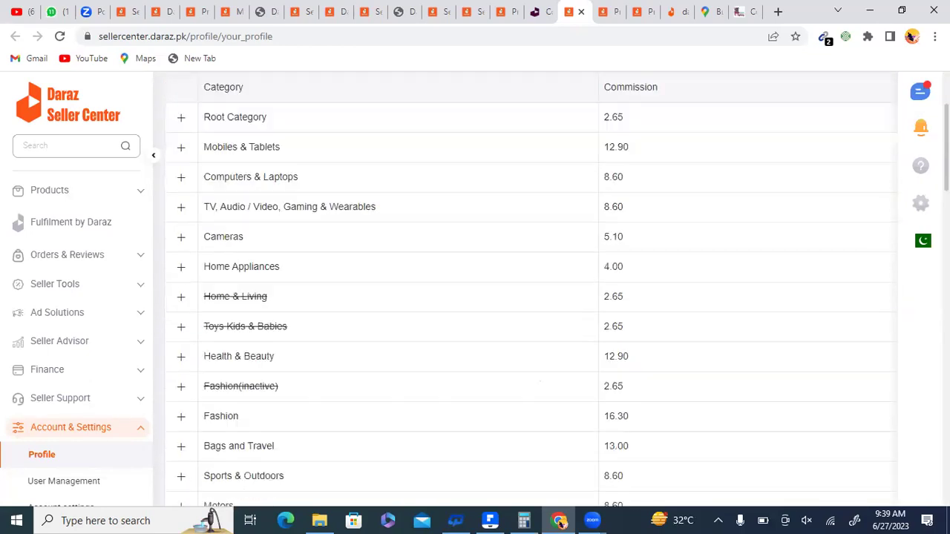
scroll(531, 297, up, 2)
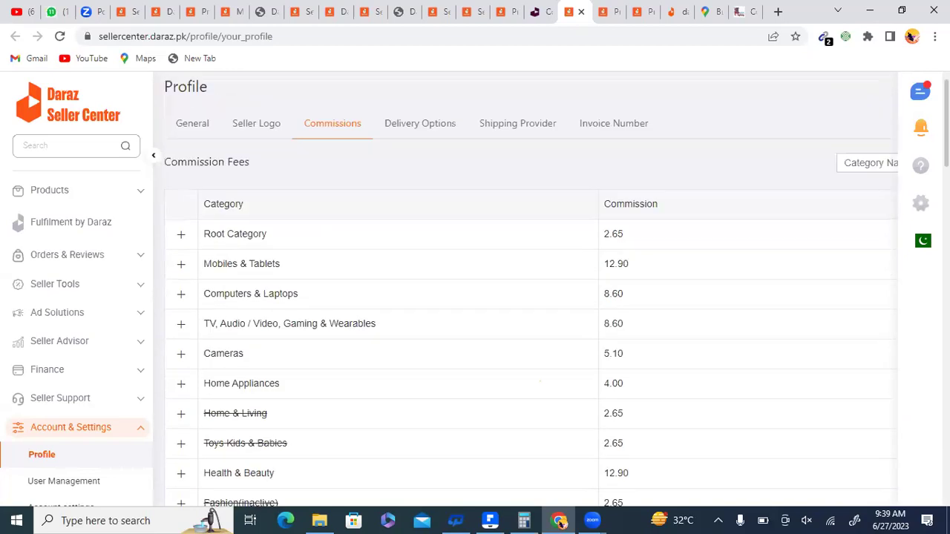
click(181, 265)
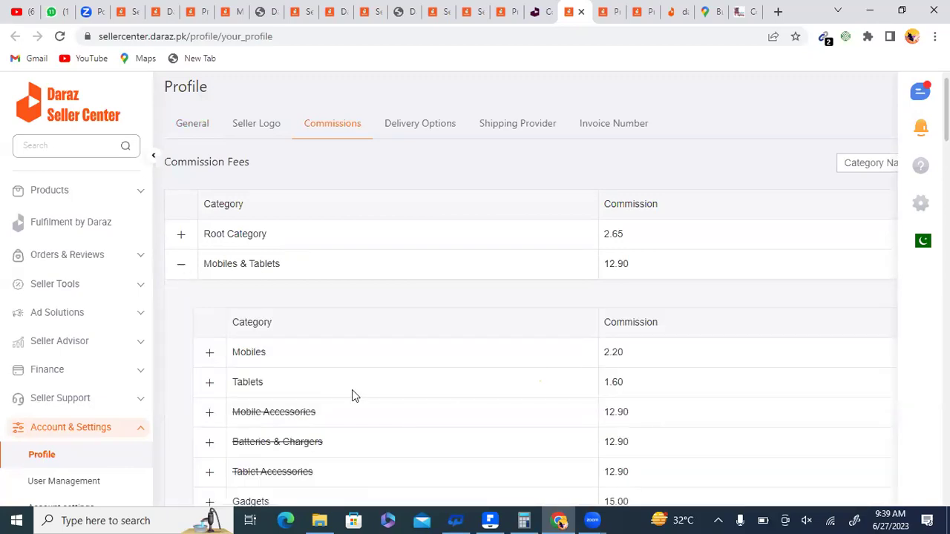
drag(633, 356, 604, 360)
scroll(696, 292, down, 1)
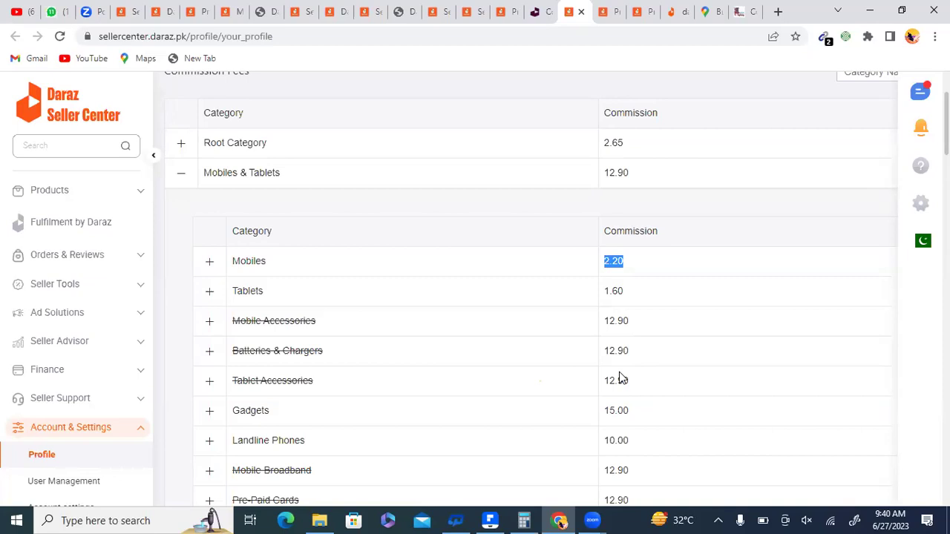
scroll(248, 424, down, 1)
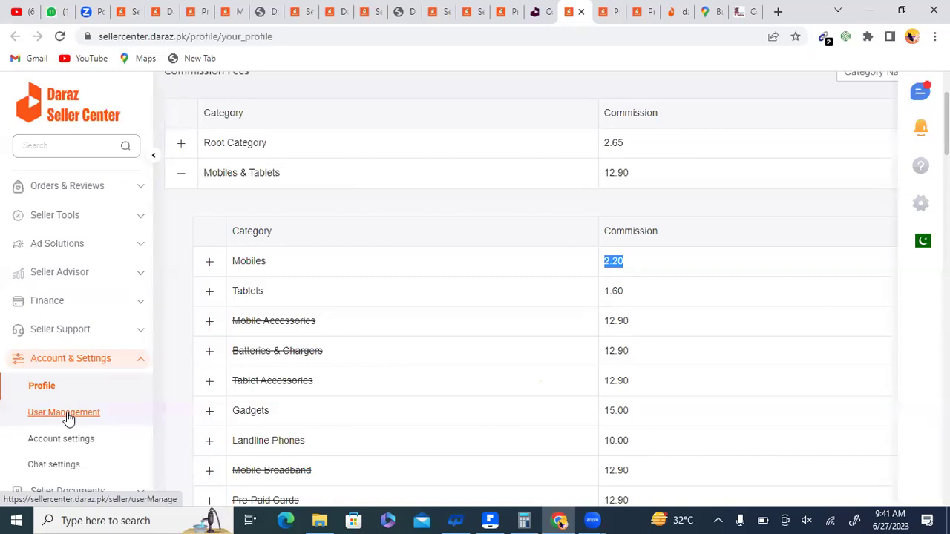
- Open User Management to list the single Seller Full Access owner account
click(66, 418)
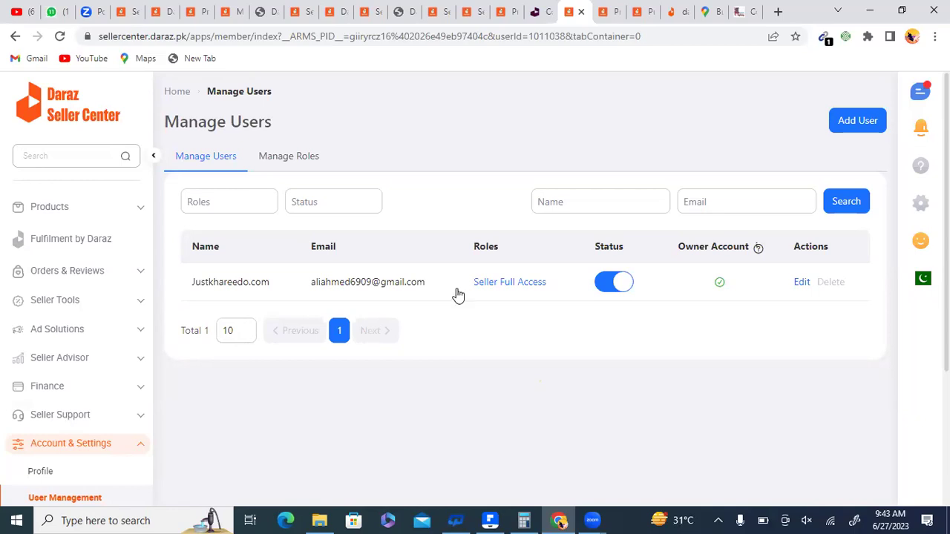
- Open the Add User form and assign the Seller Stock Update role
click(843, 130)
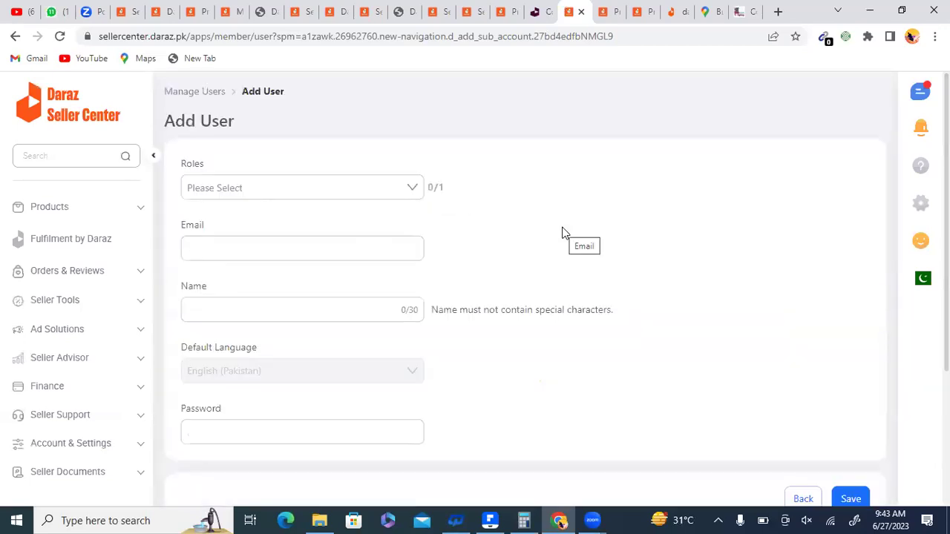
click(380, 188)
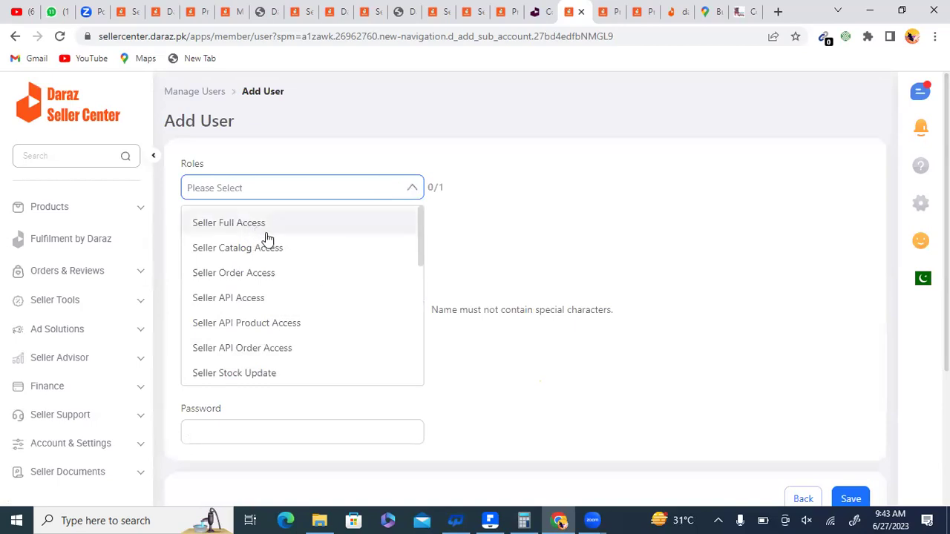
scroll(283, 249, down, 3)
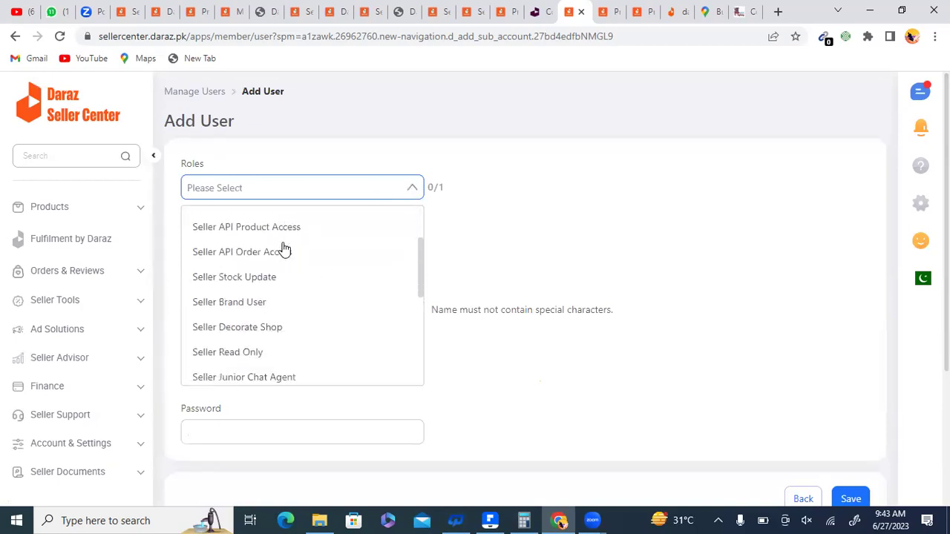
click(232, 275)
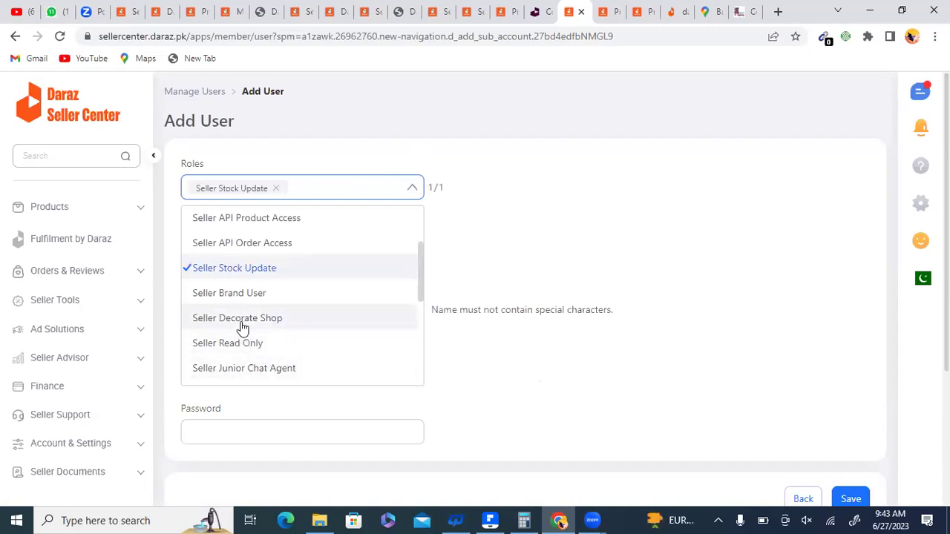
click(565, 235)
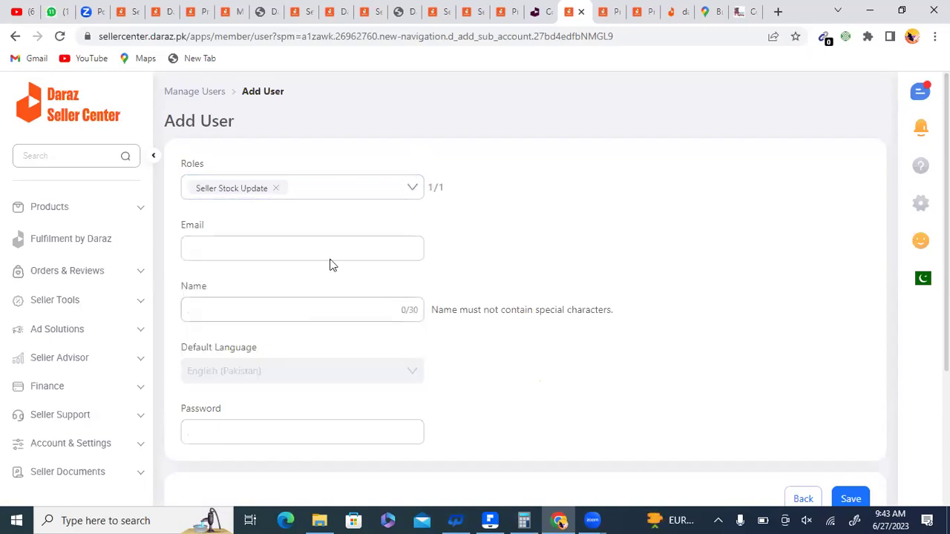
- Step through the empty Email, Name and Password fields of the new user
click(331, 256)
click(324, 303)
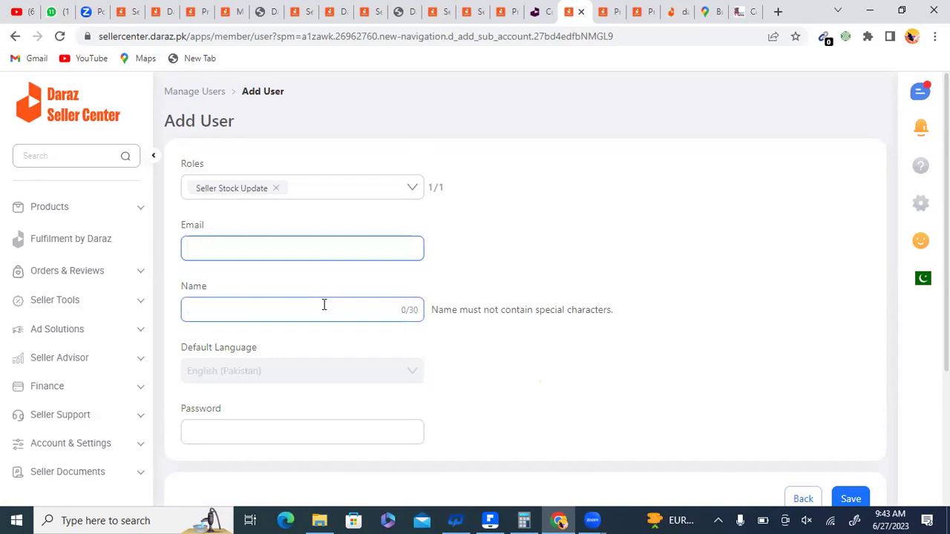
click(338, 436)
scroll(509, 391, down, 2)
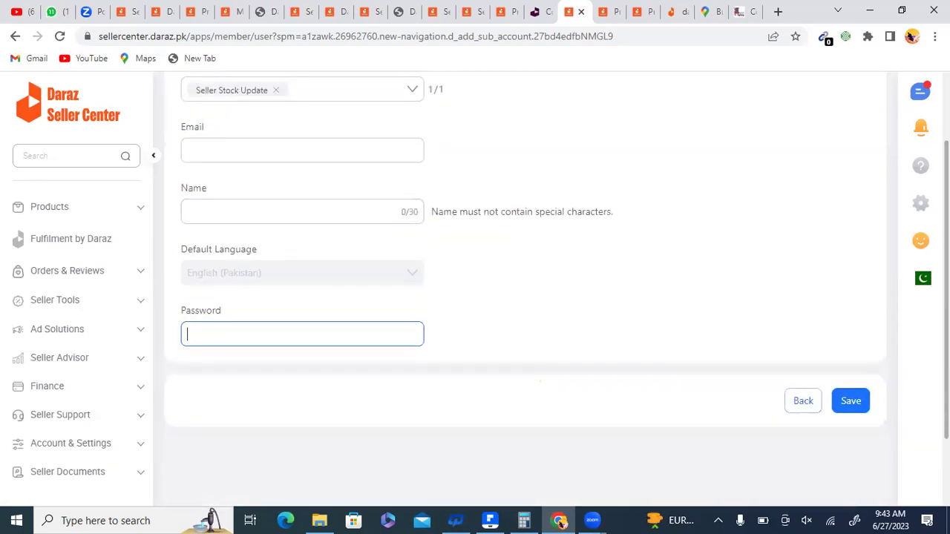
scroll(510, 297, up, 2)
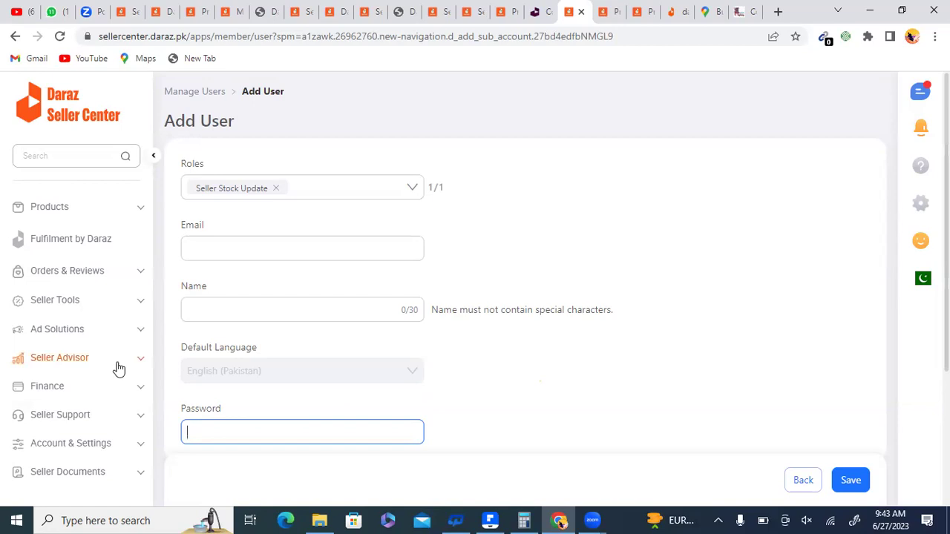
- Expand Account & Settings and Seller Documents, open seller chat, then return to Add User
click(140, 449)
scroll(140, 453, down, 1)
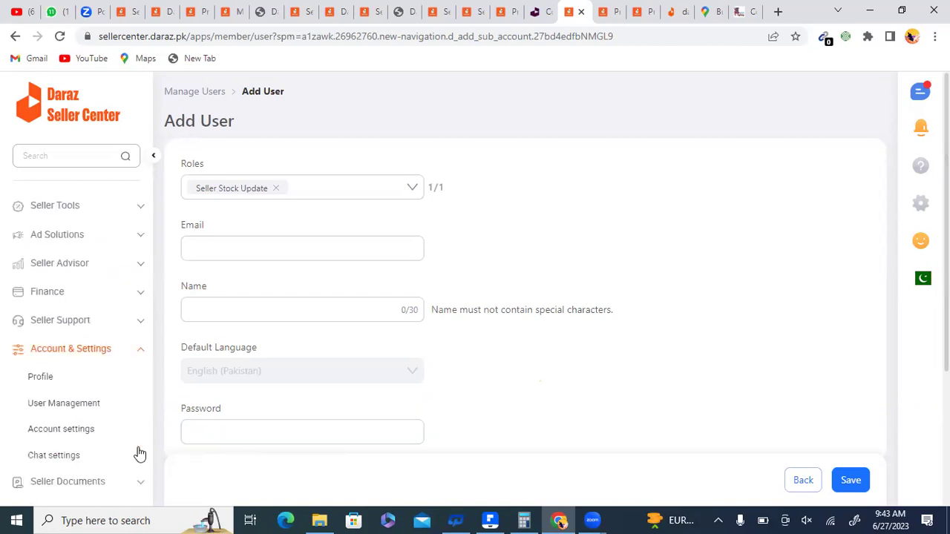
click(134, 489)
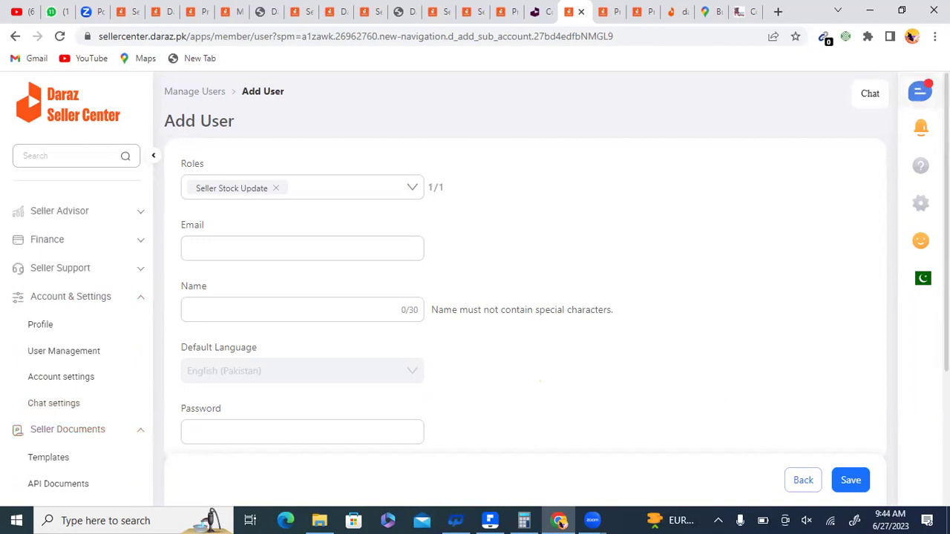
click(920, 91)
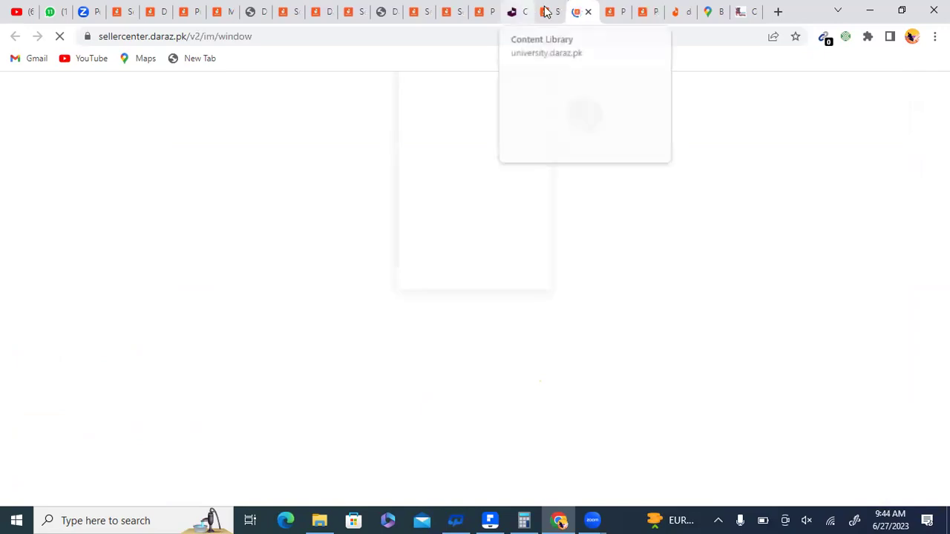
click(546, 11)
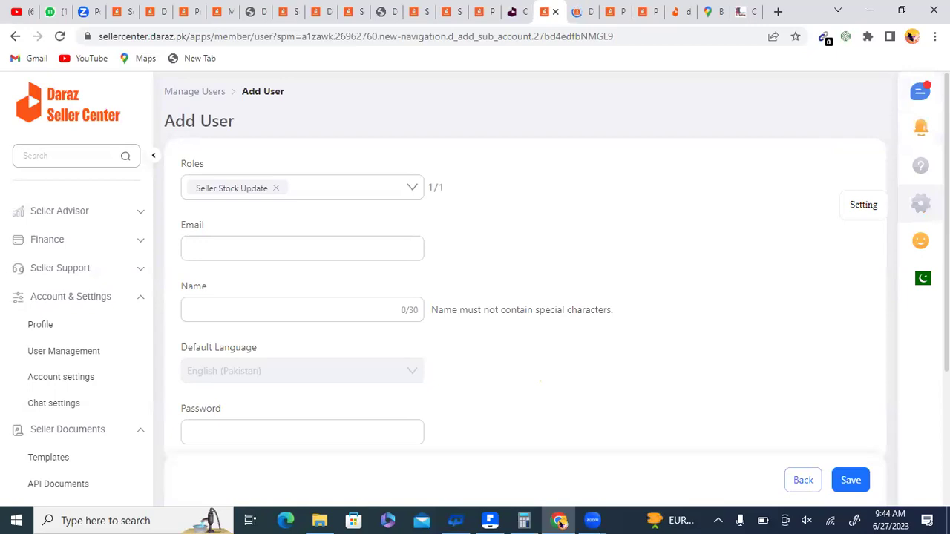
- Show the Add User form with the Seller Stock Update role assigned and email, name and password blank
mouse_move(920, 241)
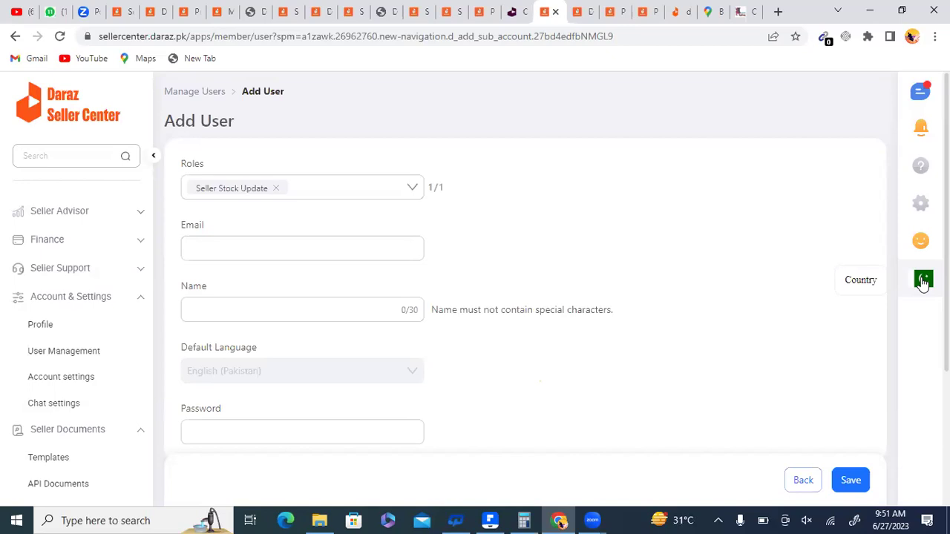
- Search Google for 'neap cheap' in a new tab and open the sponsored Namecheap Web Hosting result
click(777, 13)
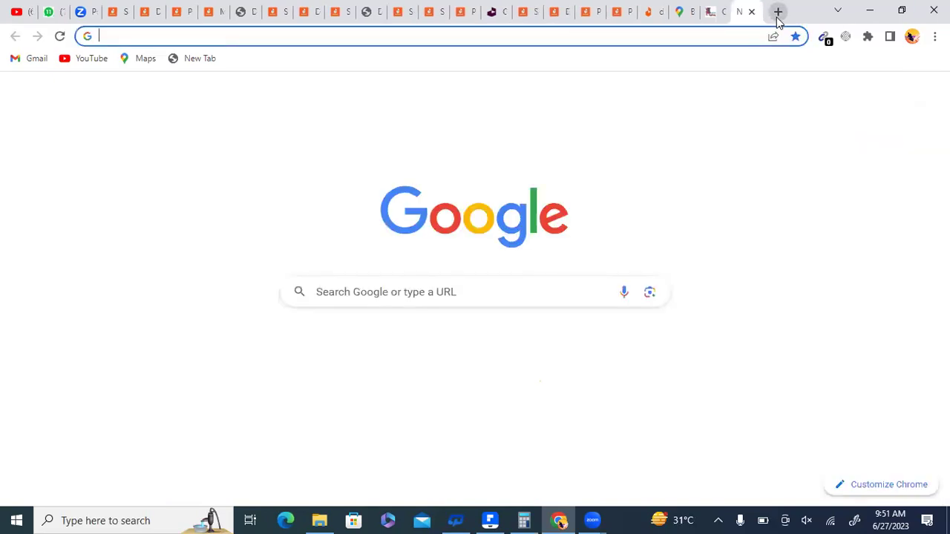
text(nea)
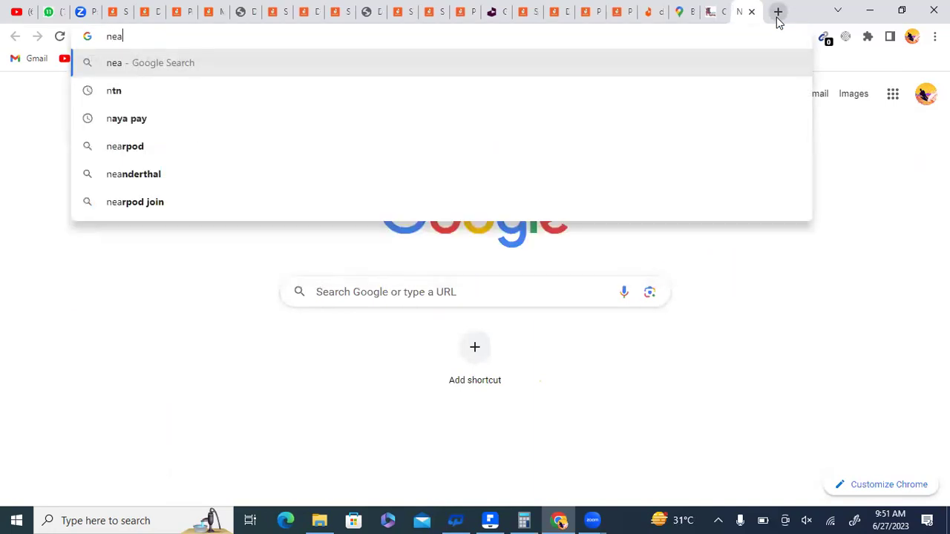
text(p cheap)
key(Return)
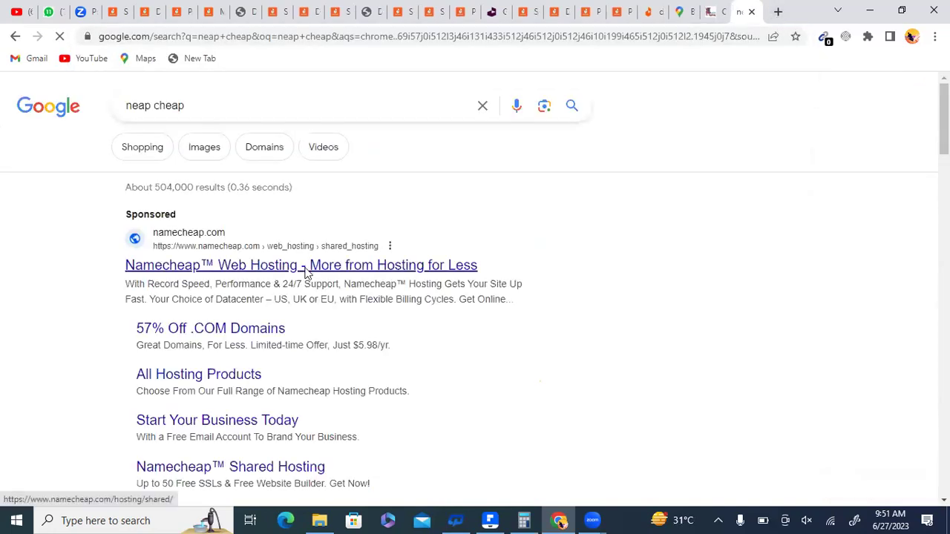
click(307, 271)
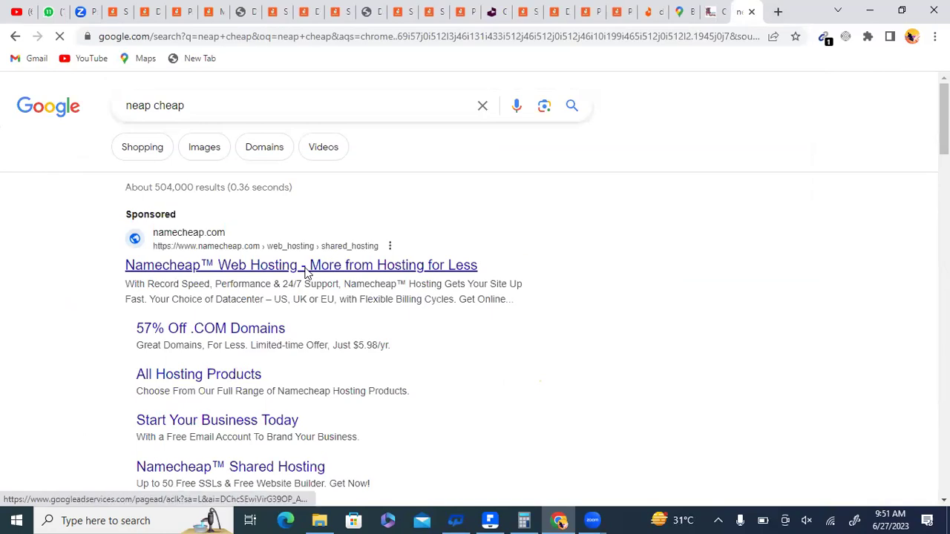